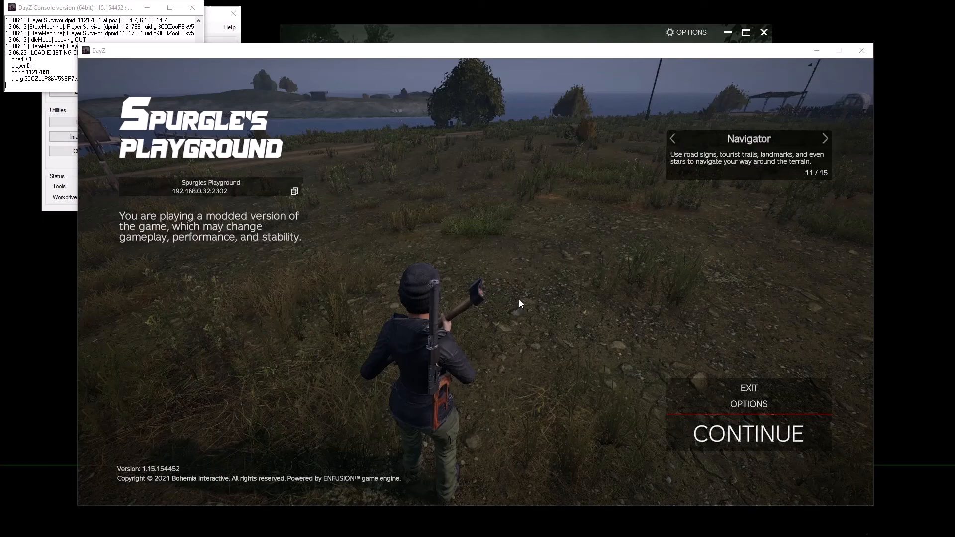
- Resume the game, open the character inventory and drop the VSS rifle from the equipment into the vicinity
left_click(455, 253)
key("Escape")
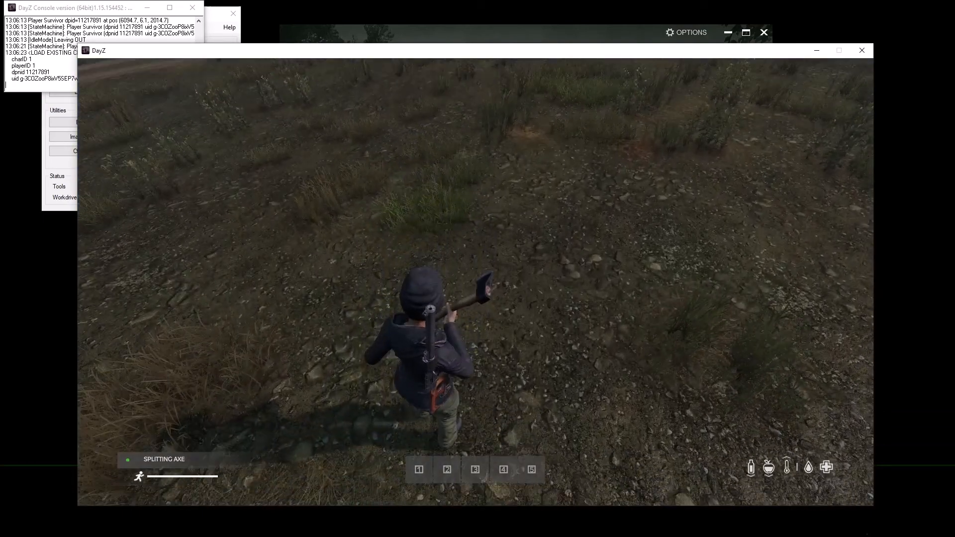
key("Tab")
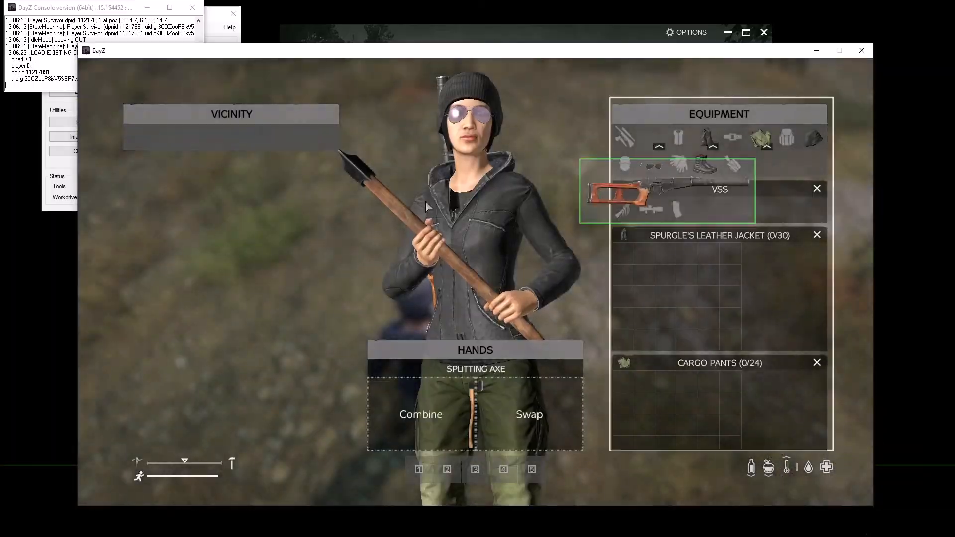
key("Tab")
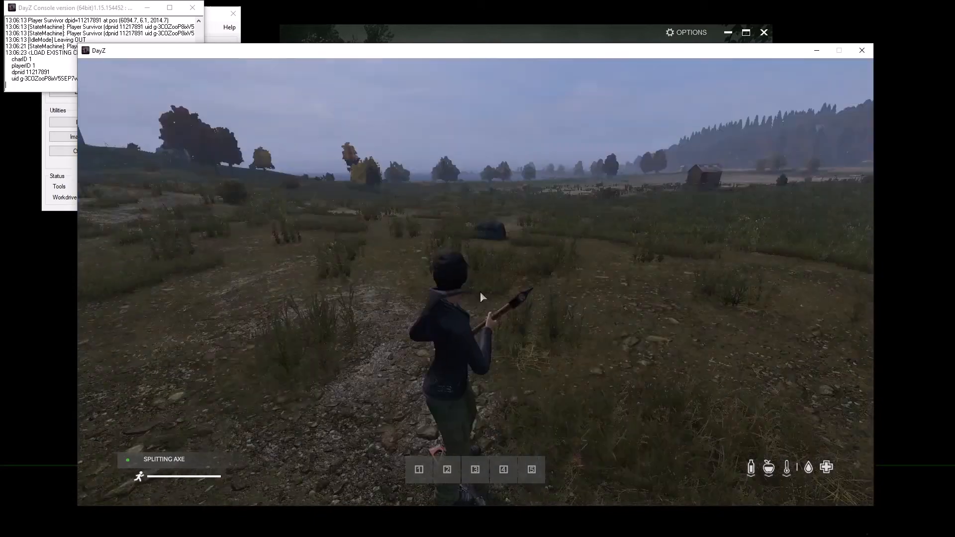
key("Tab")
left_click_drag(704, 138, 245, 219)
left_click_drag(158, 132, 452, 203)
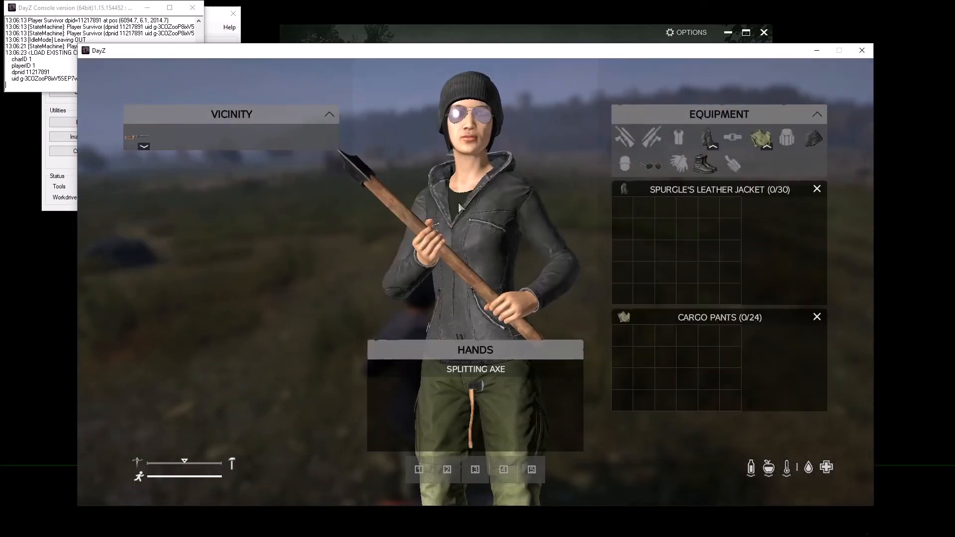
- Examine Spurgle's Leather Jacket on the character from the side and back in the inventory preview
left_click_drag(444, 302, 429, 326)
scroll(468, 332, "down", 3)
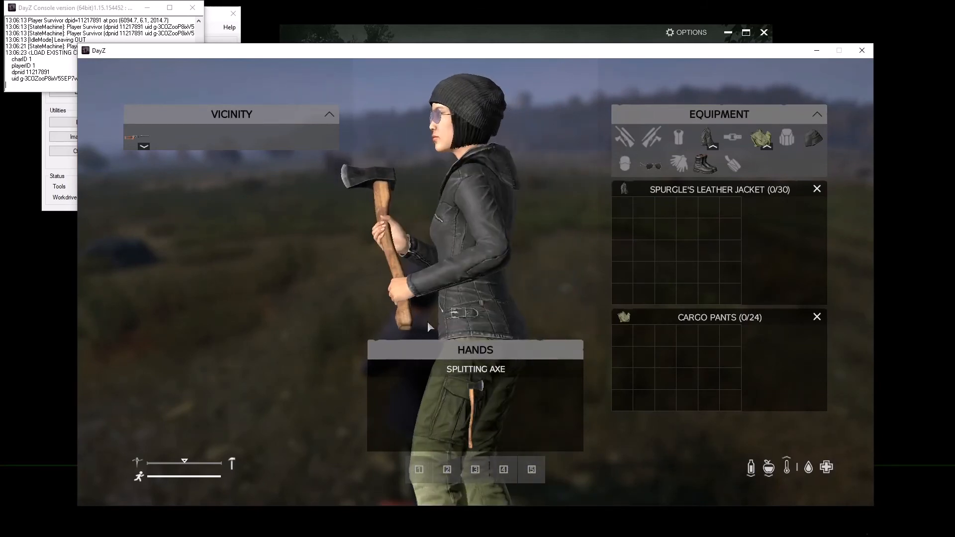
left_click_drag(506, 291, 463, 277)
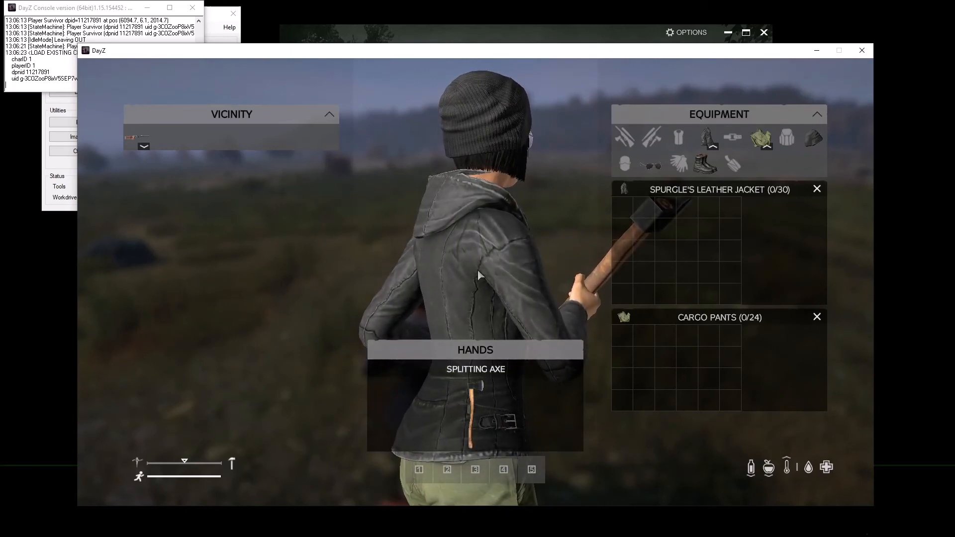
left_click_drag(458, 317, 516, 334)
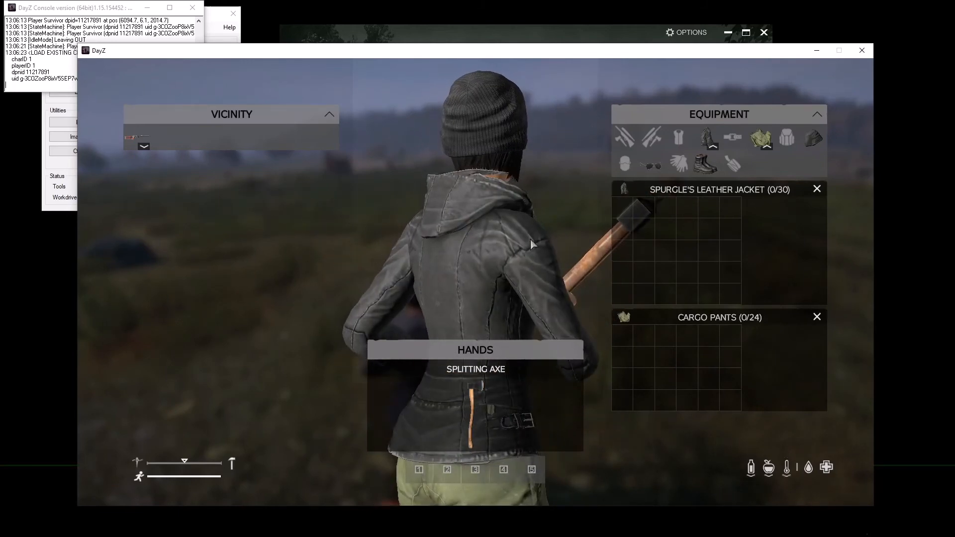
left_click_drag(515, 265, 512, 245)
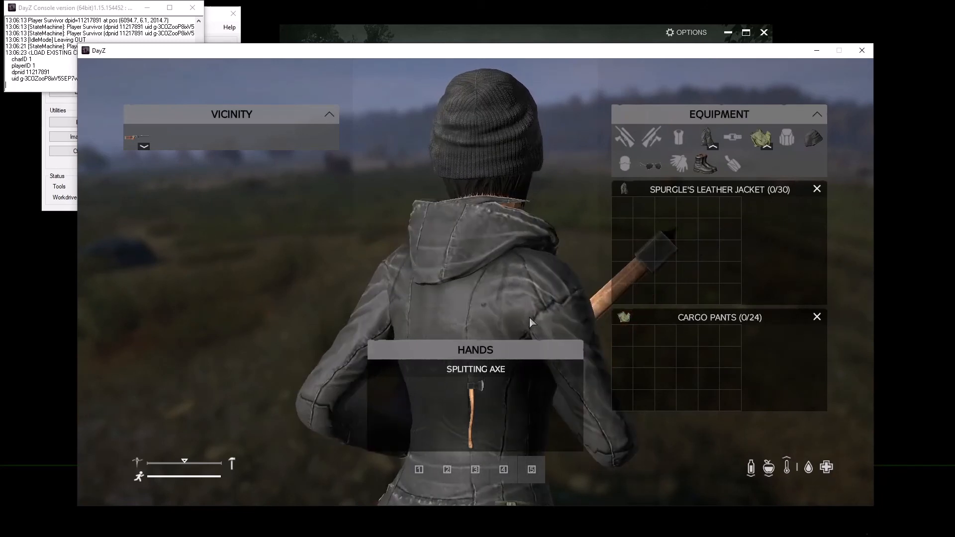
mouse_move(552, 306)
left_mouse_down()
mouse_move(493, 307)
mouse_move(607, 297)
mouse_move(550, 309)
left_mouse_up()
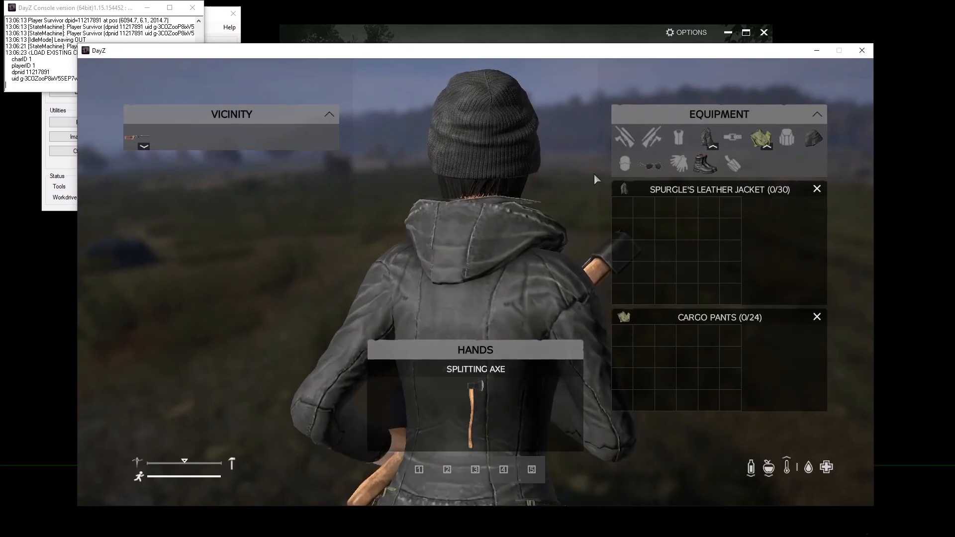
- Drop the splitting axe from the hands into the vicinity and inspect the jacket from the front and side
left_click_drag(447, 399, 252, 309)
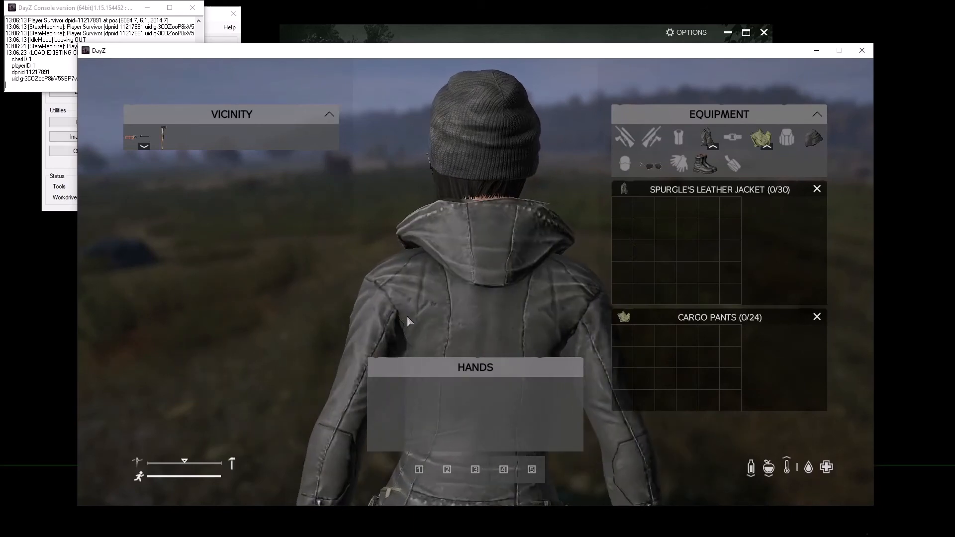
left_click_drag(407, 316, 524, 294)
scroll(518, 304, "down", 6)
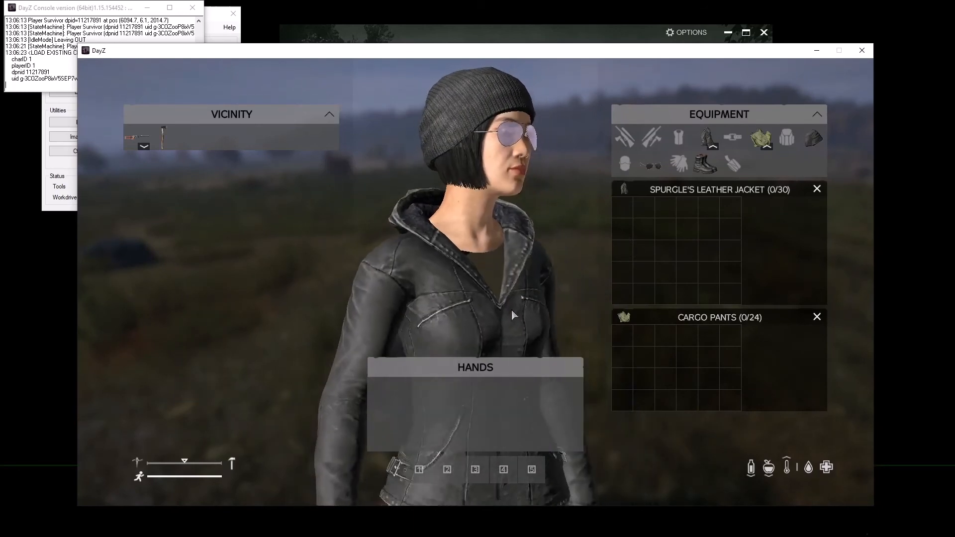
left_click_drag(461, 293, 328, 318)
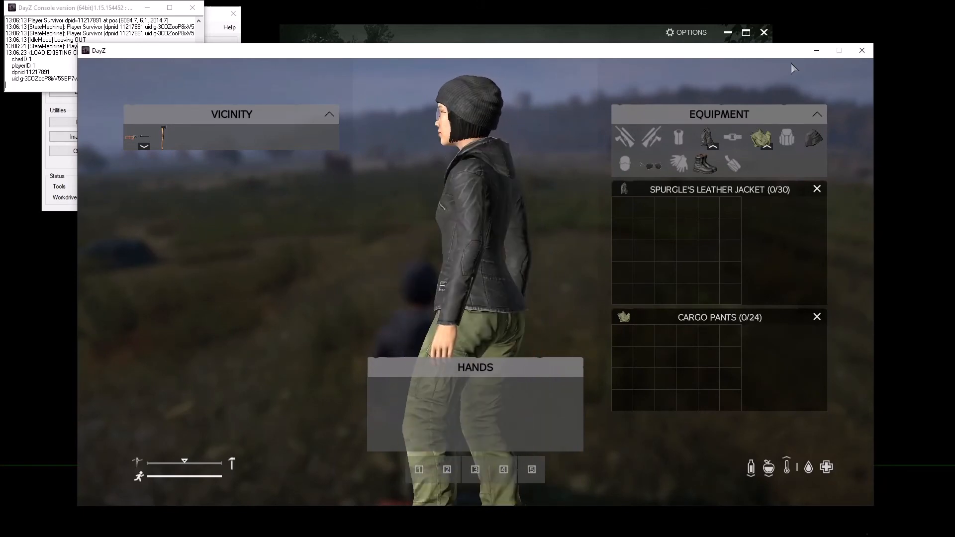
- Close the game and open LeatherJacket_F.blend from the Spur_ClotheZ folder in Blender
left_click(862, 50)
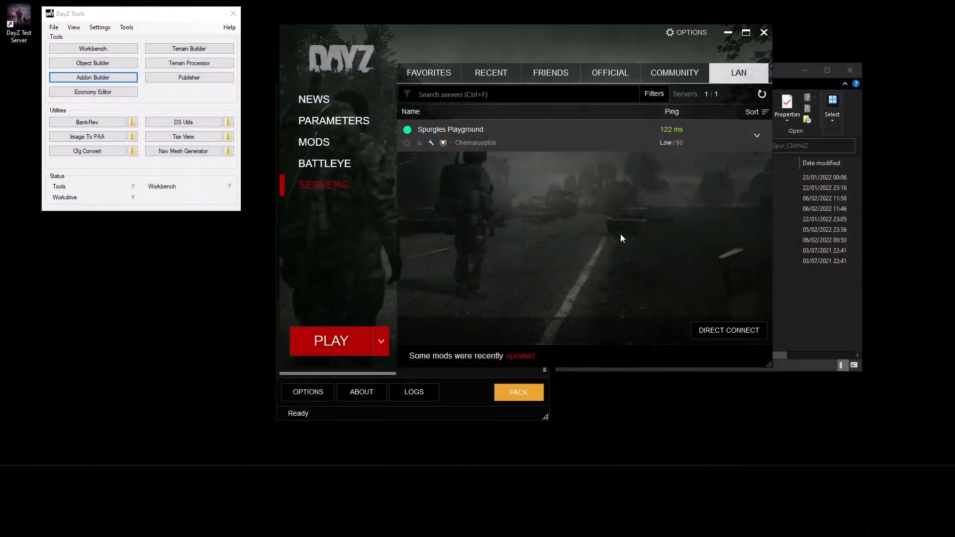
left_click(790, 275)
double_click(711, 199)
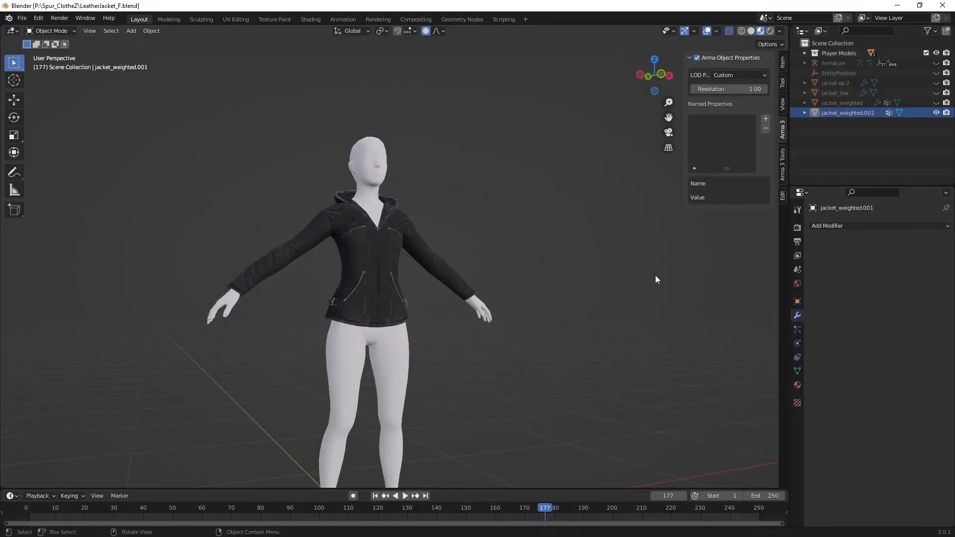
- Compare the jacket_weighted and jacket_weighted.001 meshes in side view by toggling their visibility, leaving only jacket_weighted.001 shown
left_click(782, 104)
scroll(430, 314, "up", 4)
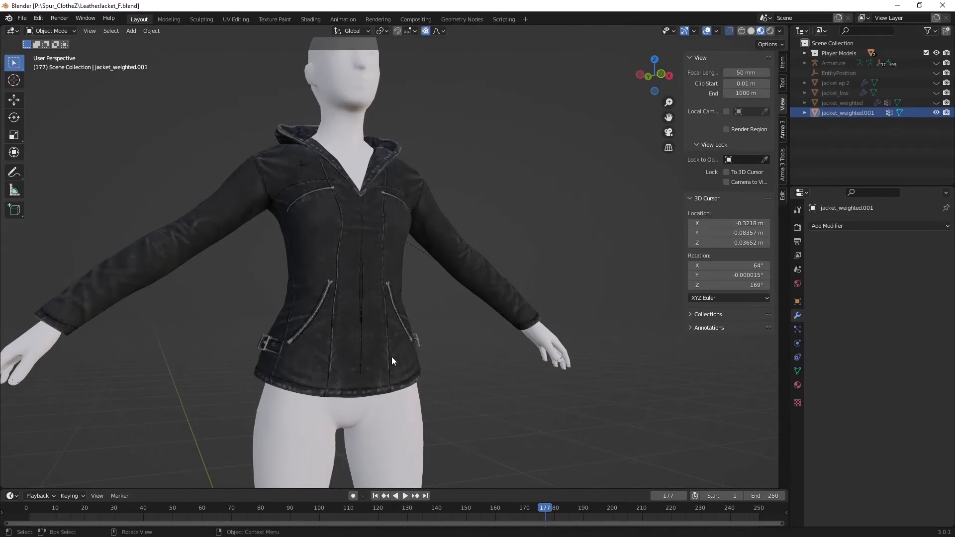
middle_click_drag(392, 357, 470, 351)
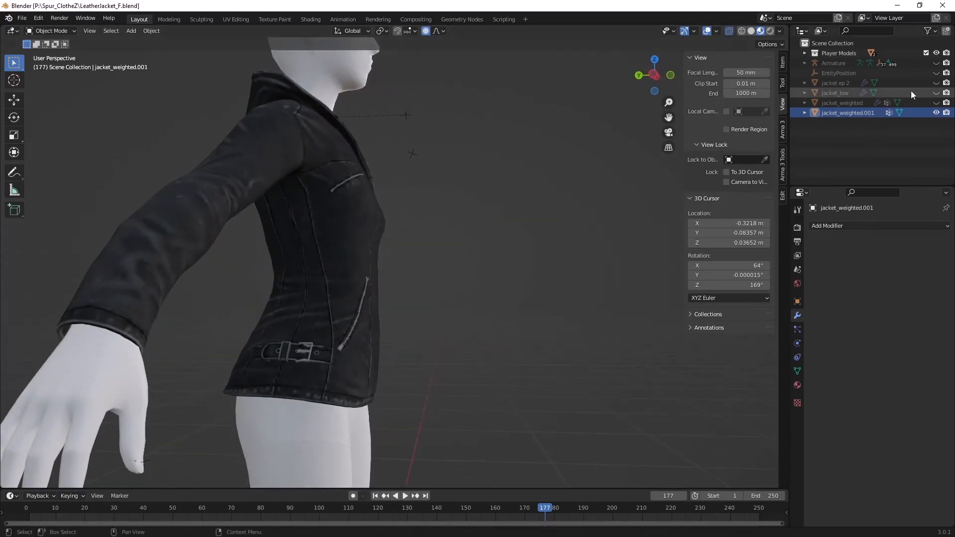
left_click(936, 113)
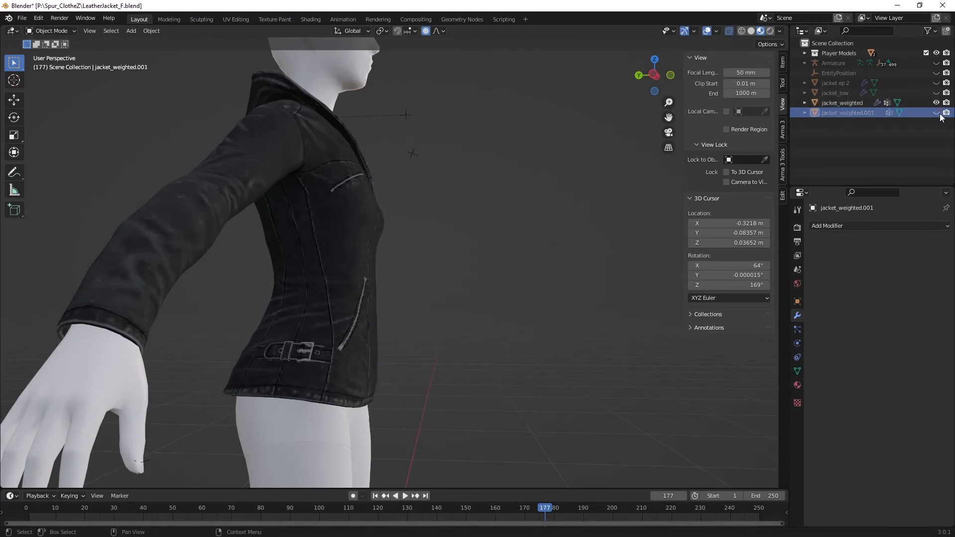
left_click(937, 112)
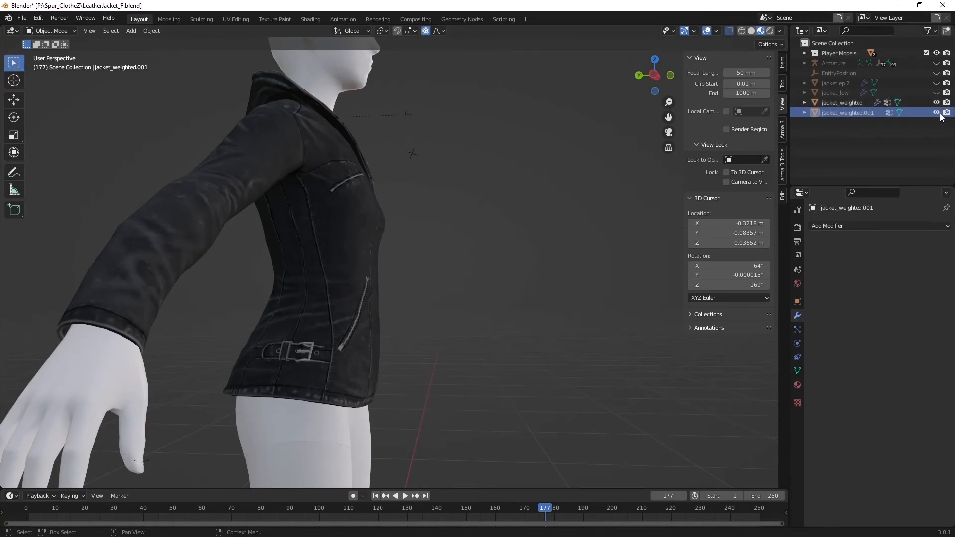
left_click(939, 114)
left_click(939, 114)
left_click(939, 114)
left_click(939, 114)
left_click(939, 114)
left_click(939, 114)
left_click(939, 114)
left_click(939, 114)
left_click(939, 114)
left_click(939, 114)
left_click(938, 114)
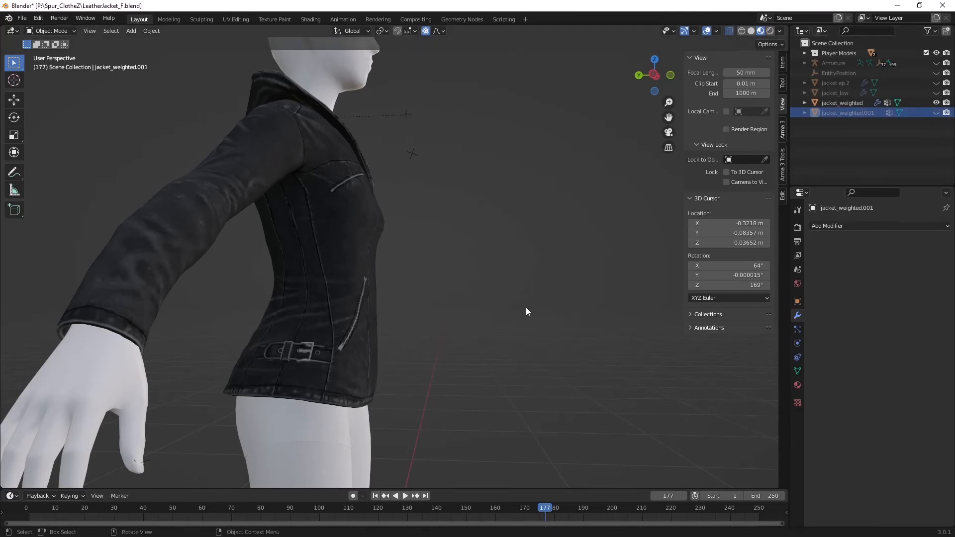
left_click(935, 114)
left_click(935, 114)
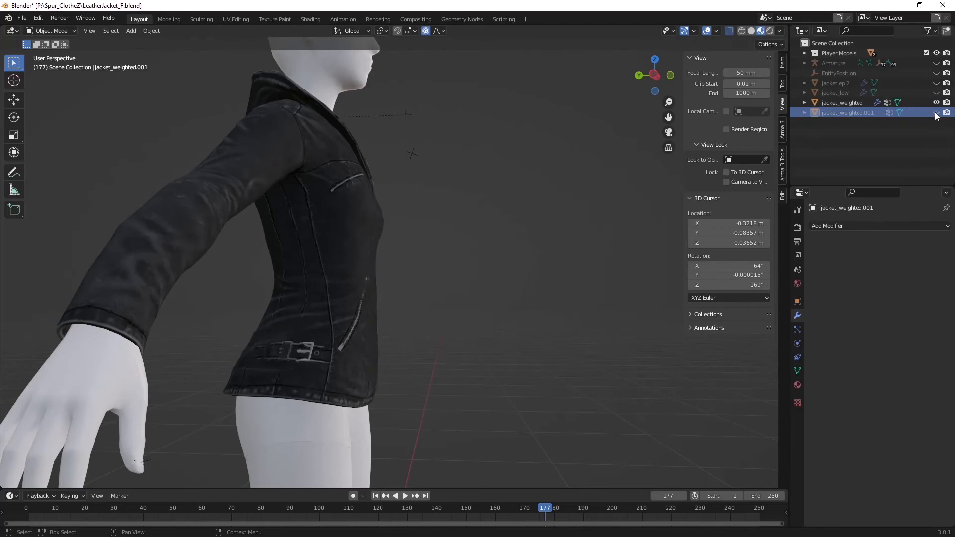
left_click(935, 114)
left_click(935, 115)
left_click(936, 114)
left_click(936, 114)
left_click(936, 114)
left_click(936, 114)
left_click(936, 114)
left_click(936, 114)
left_click(936, 114)
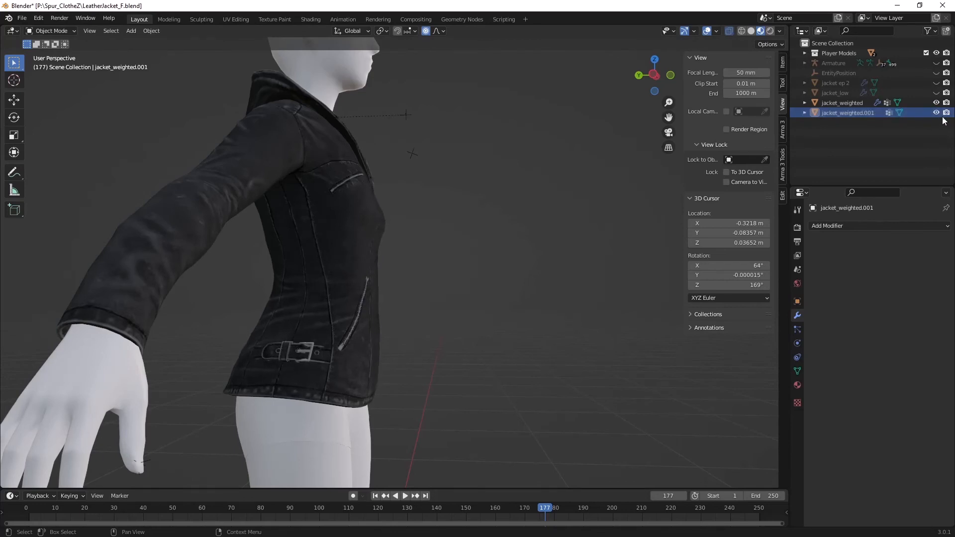
left_click(936, 103)
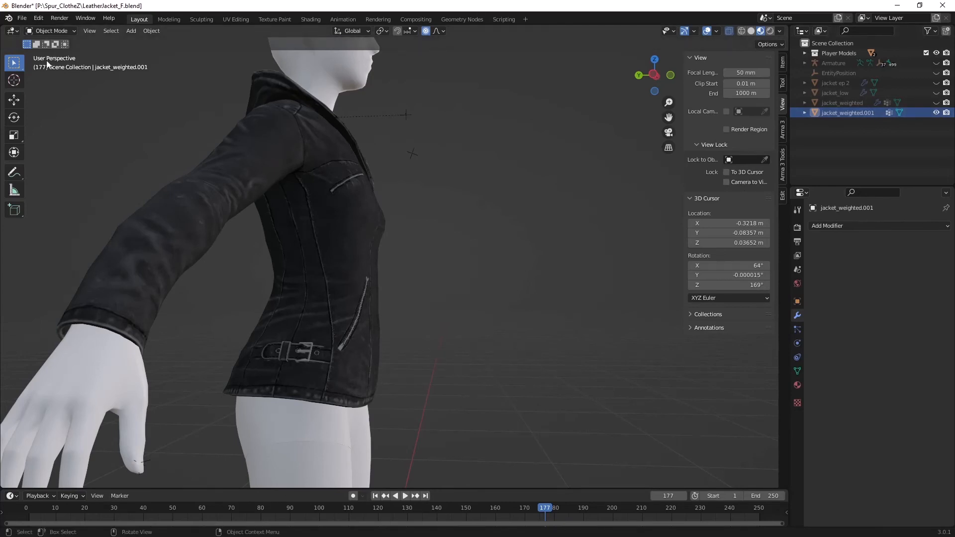
- Export the jacket as an Arma 3 P3D file named Leather.p3d in the Spur_ClotheZ folder
left_click(23, 18)
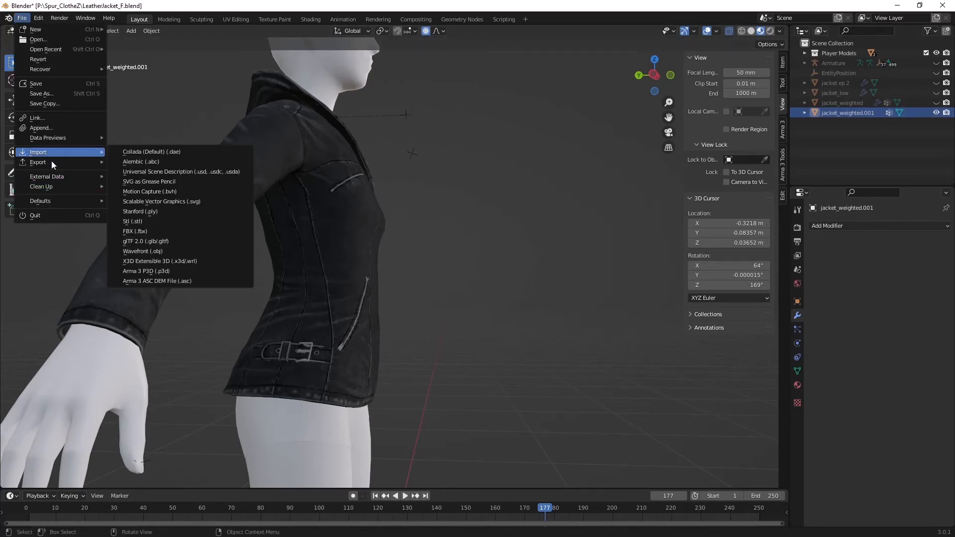
mouse_move(50, 163)
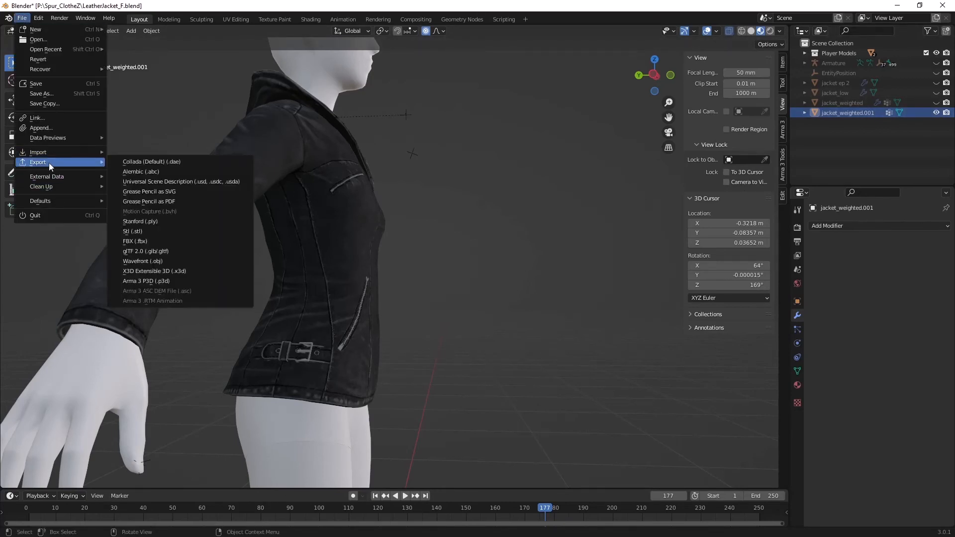
left_click(147, 282)
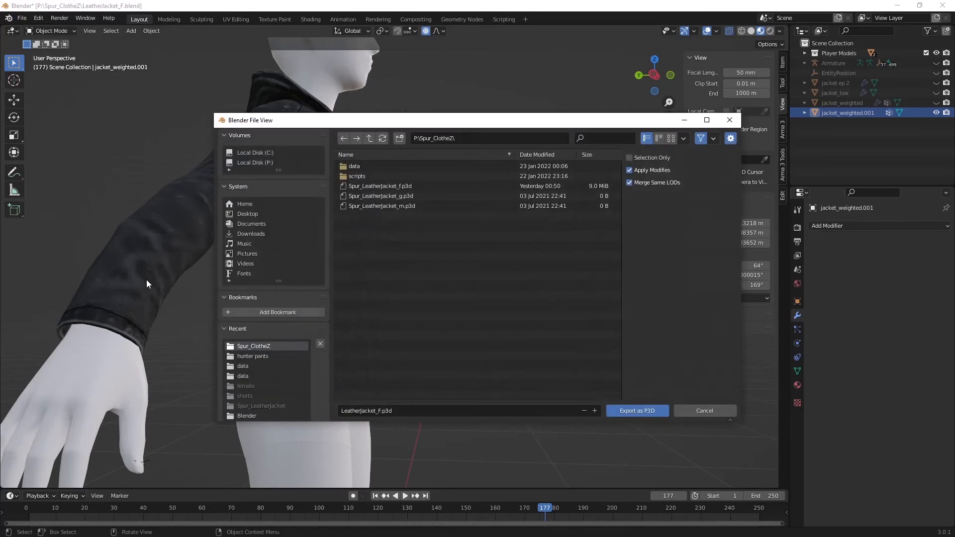
left_click(381, 411)
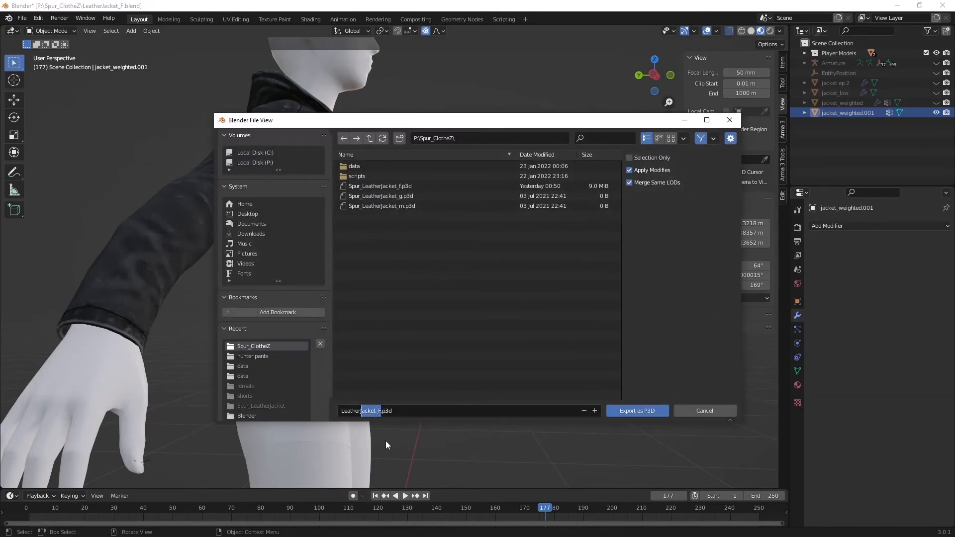
key("BackSpace")
left_click(623, 413)
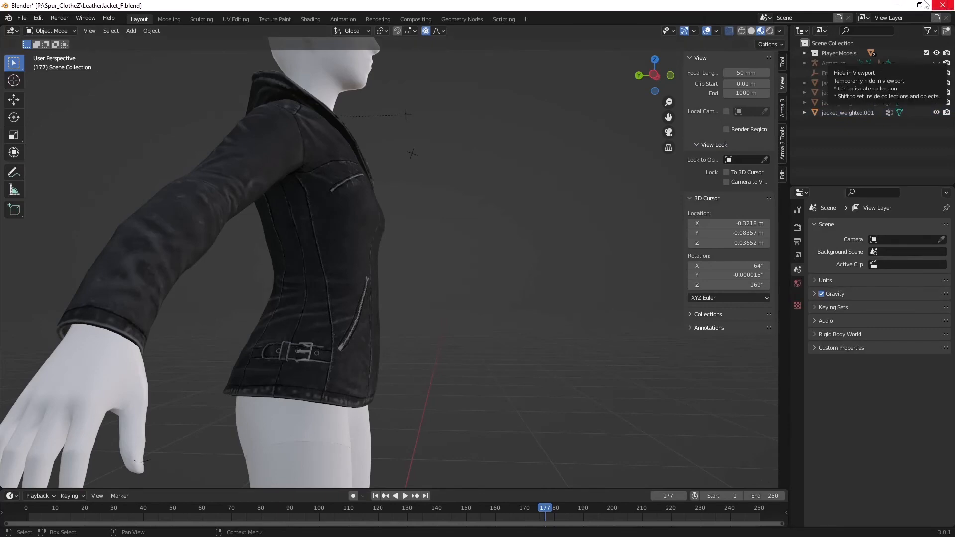
- Open Spur_LeatherJacket_f.p3d in Object Builder and create a proxy for \DZ\characters\pants\cargopants_f with an automatic ID
left_click(898, 6)
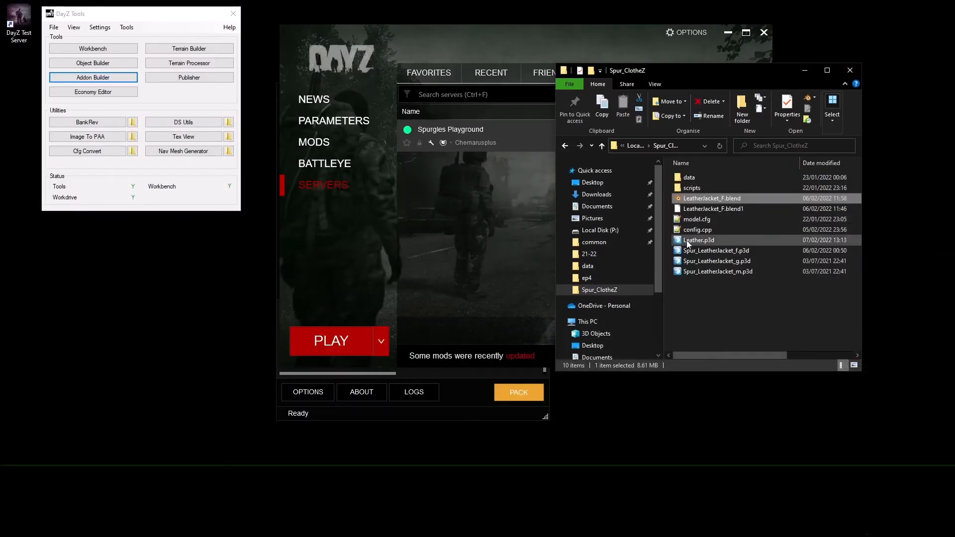
double_click(700, 251)
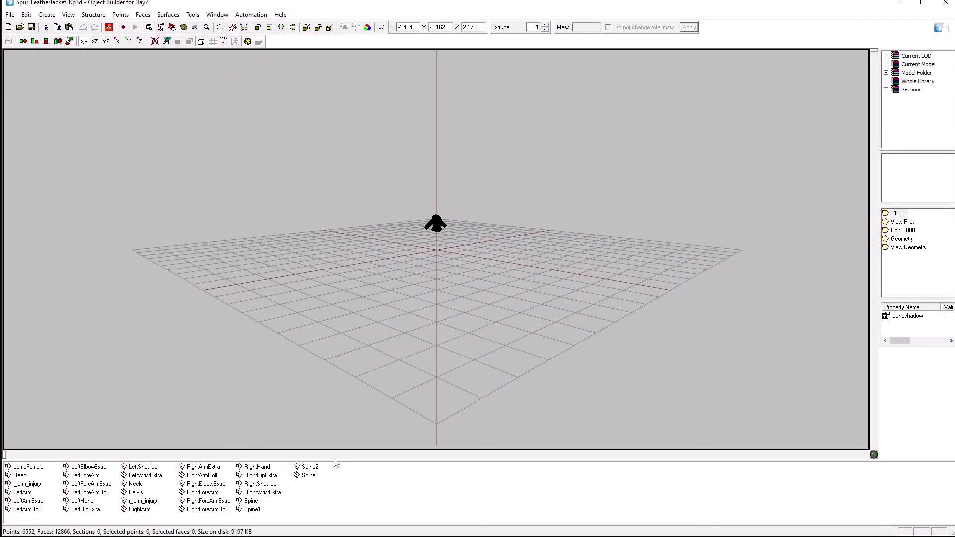
left_click(47, 15)
left_click(61, 99)
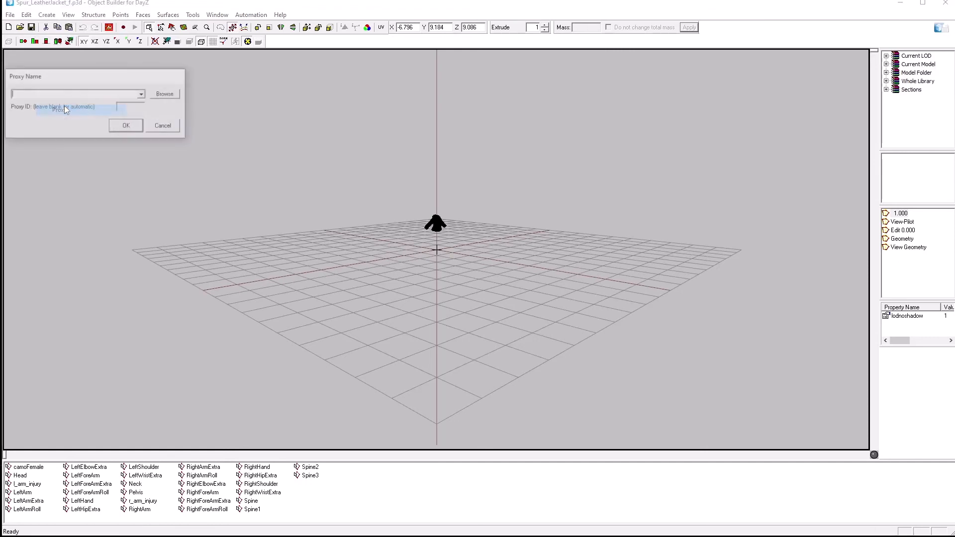
left_click(142, 94)
left_click(107, 104)
left_click(135, 126)
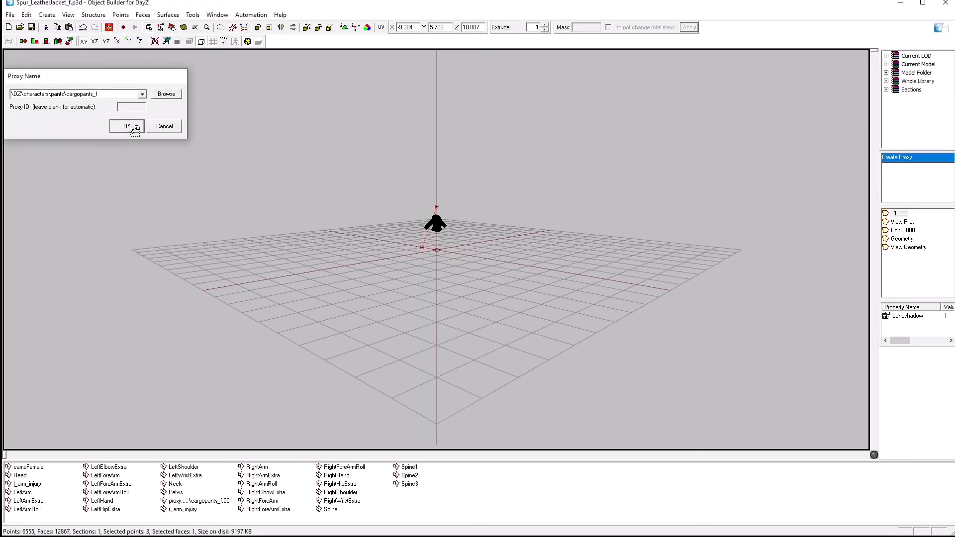
left_click(223, 153)
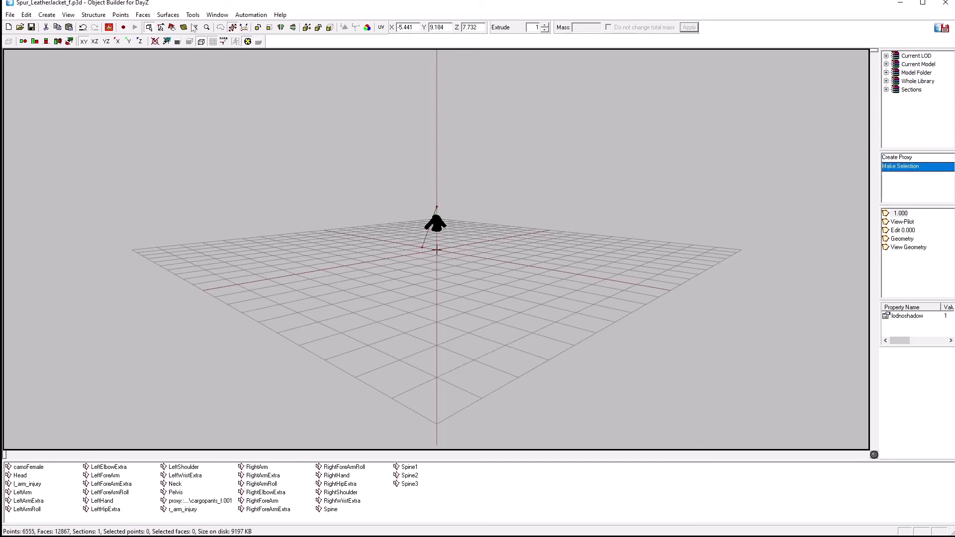
- Preview the textured jacket together with the cargo pants proxy in the external viewer, and close the viewer
left_click(115, 29)
left_click(127, 33)
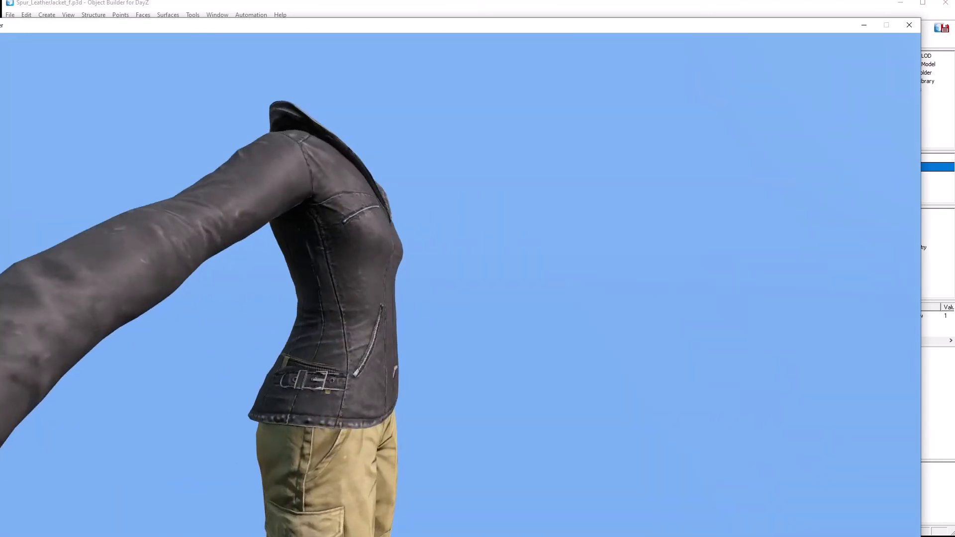
key("alt+Tab")
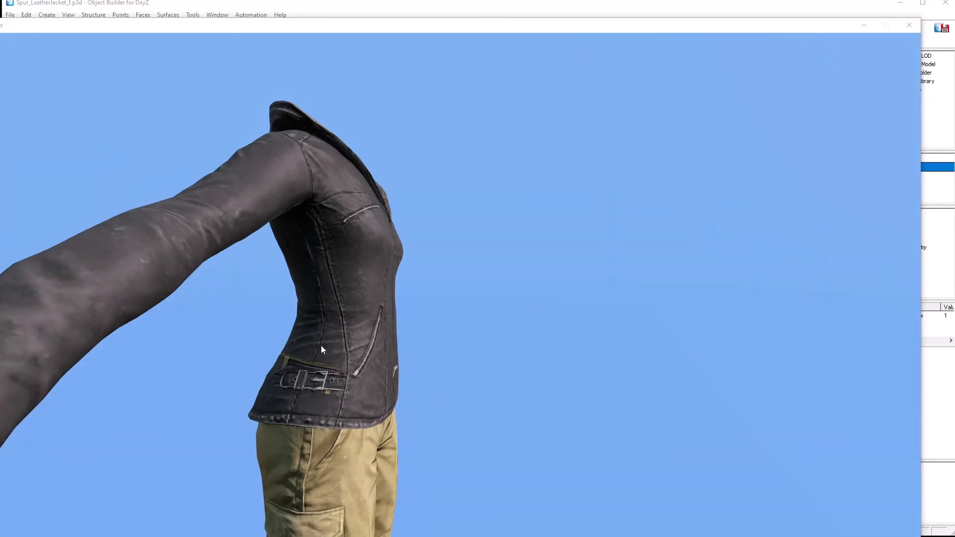
left_click(908, 25)
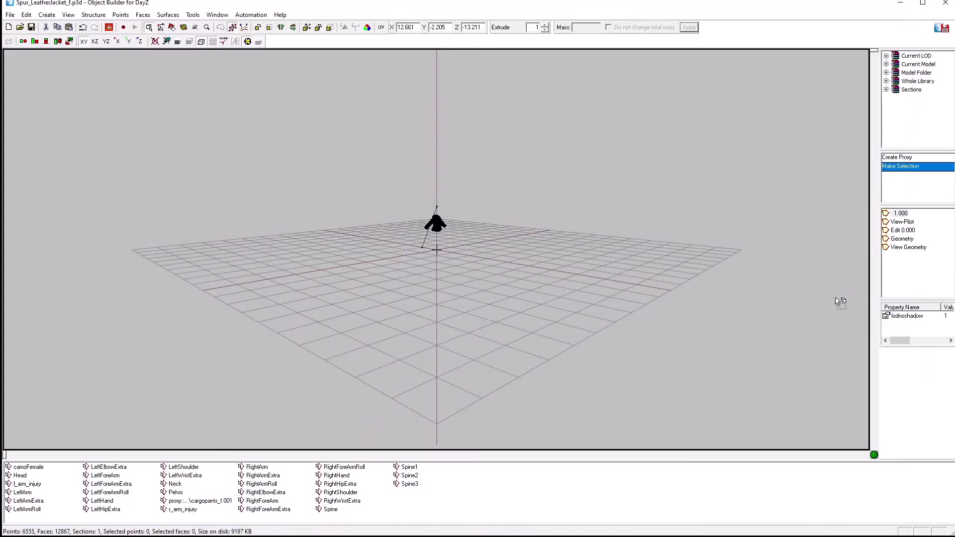
- Delete the View-Pilot LOD from the jacket model and add a new LOD with resolution 2.000
right_click(900, 225)
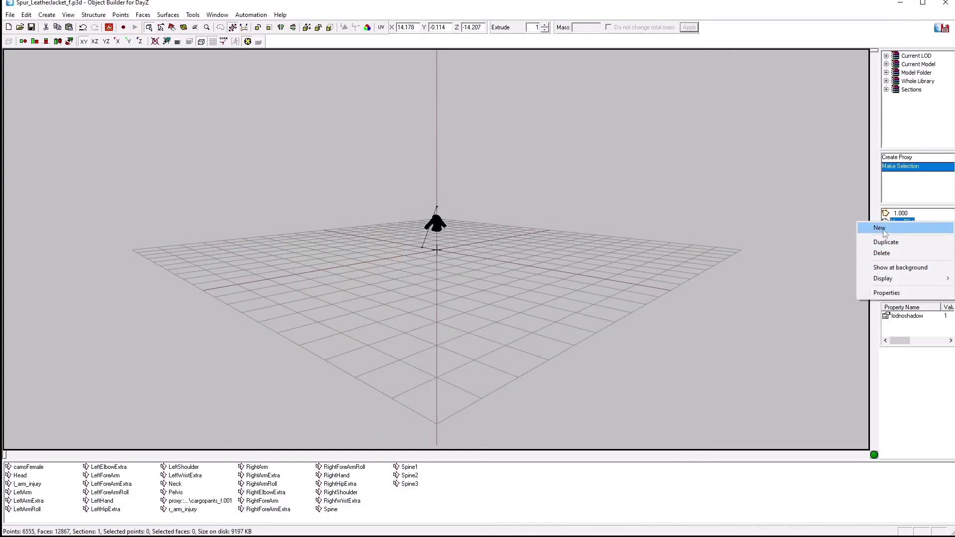
left_click(888, 253)
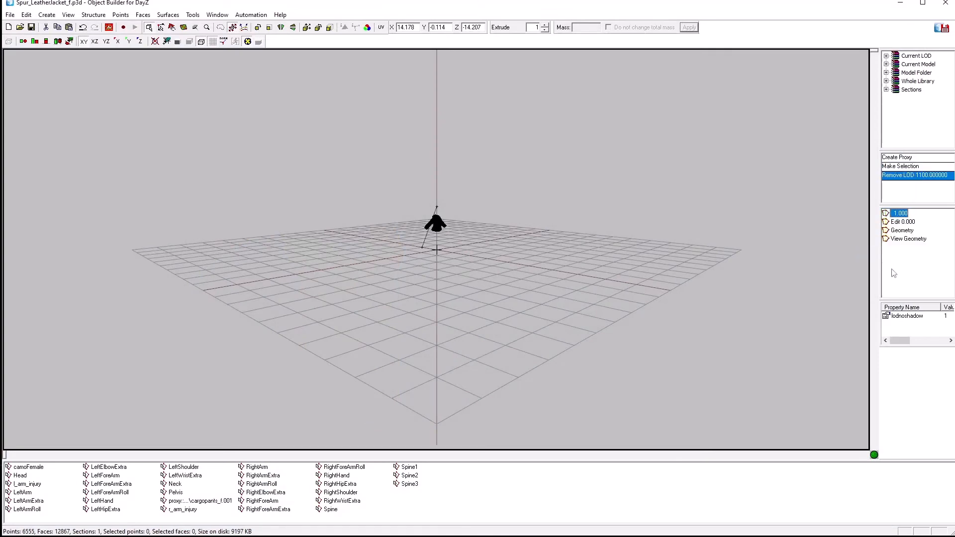
right_click(898, 274)
left_click(898, 276)
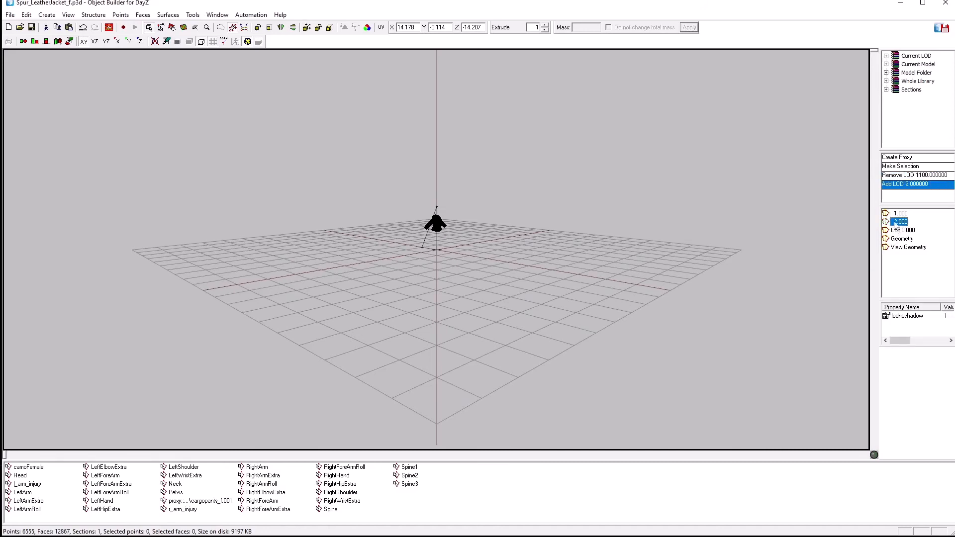
- Add the named property lodnoshadow with value 1 to the 2.000 LOD
right_click(902, 326)
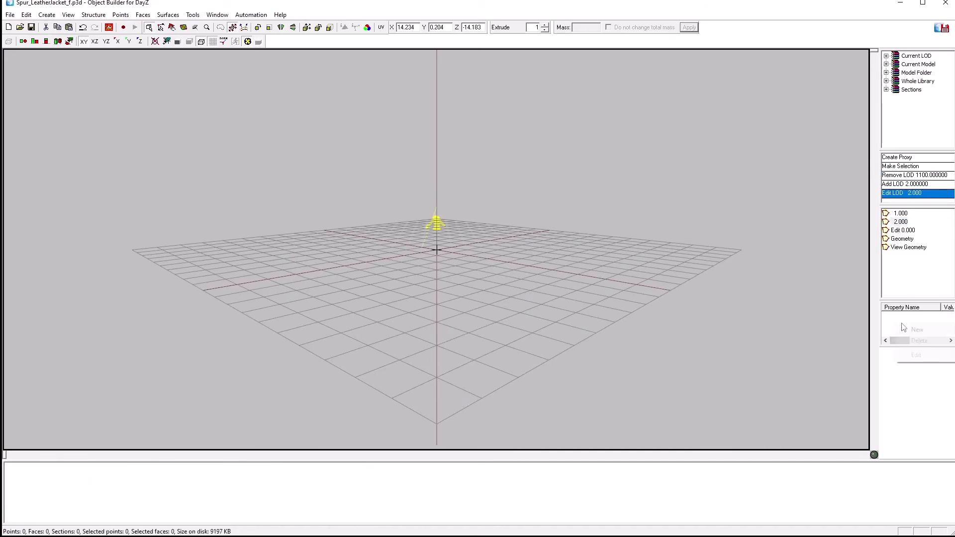
left_click(906, 330)
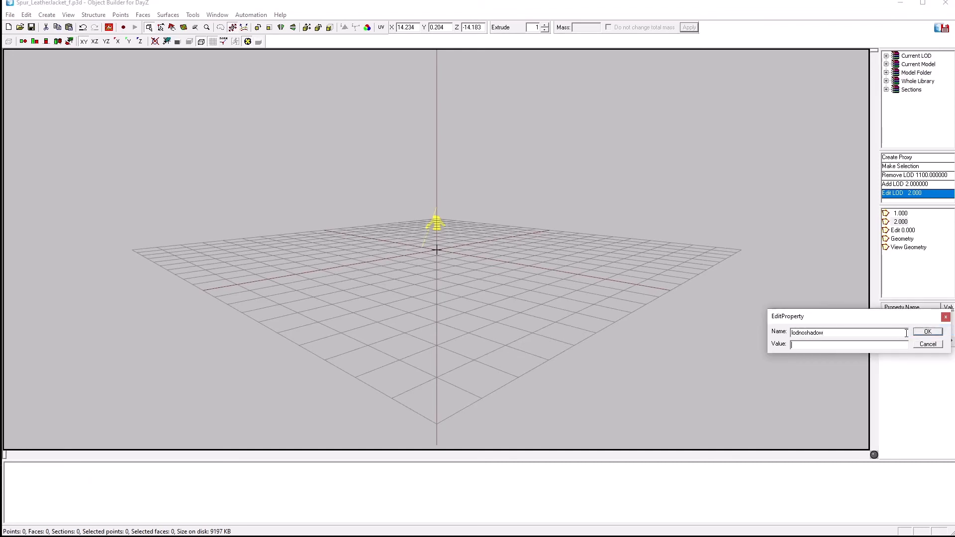
left_click(925, 334)
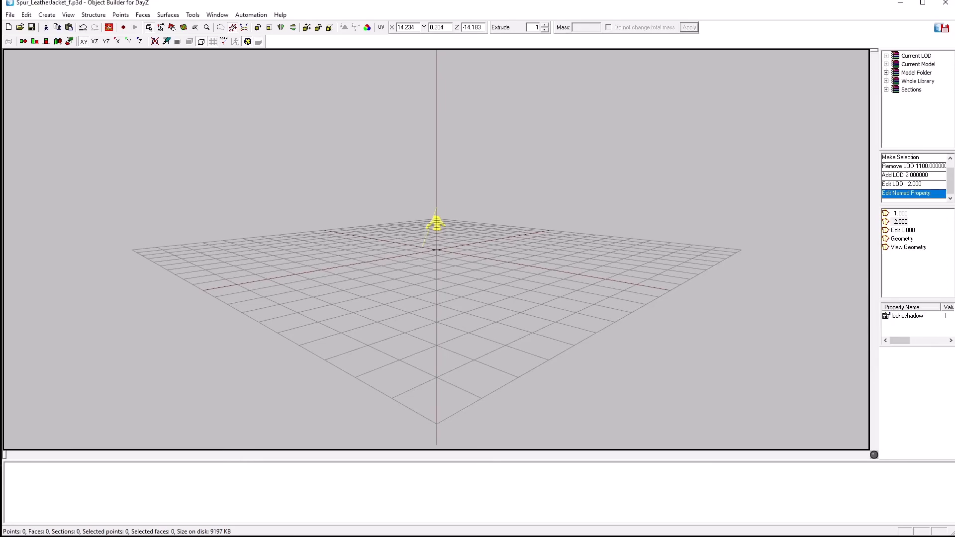
- Open Leather.p3d, copy its entire jacket mesh and paste it into the 2.000 LOD of Spur_LeatherJacket_f.p3d
key("alt+Tab")
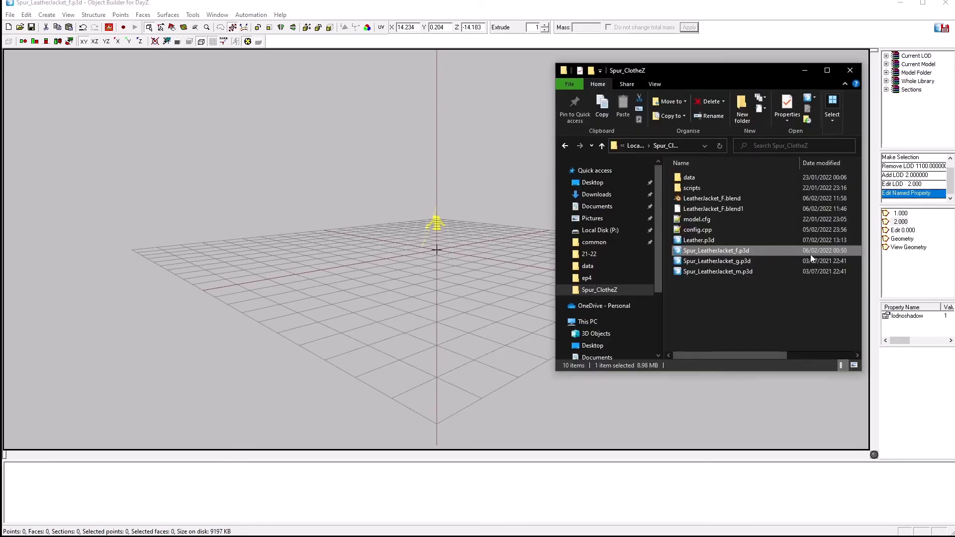
double_click(692, 240)
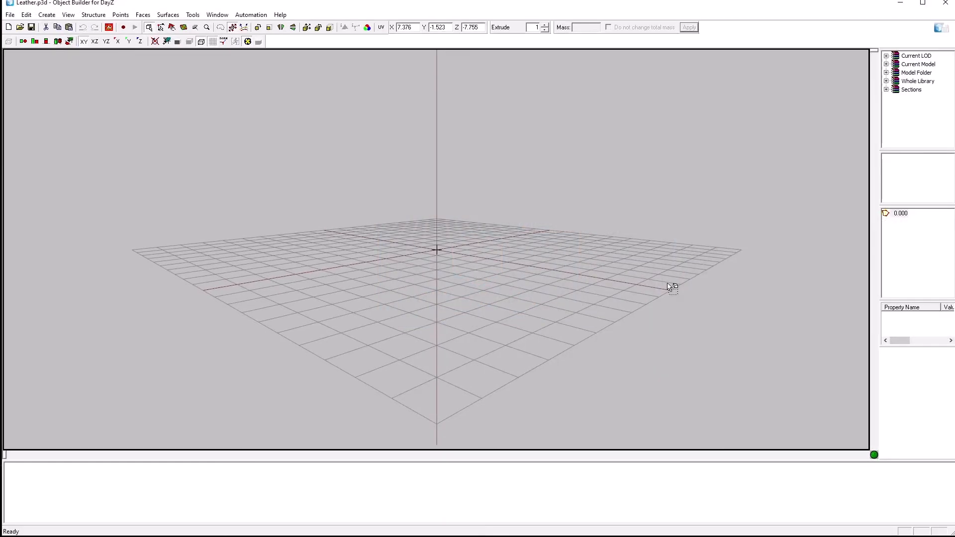
left_click_drag(381, 192, 485, 260)
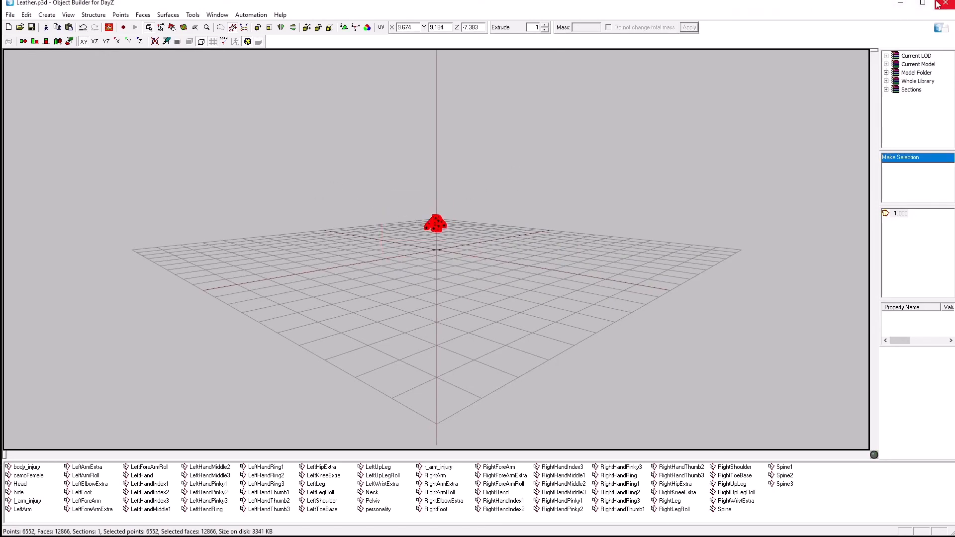
left_click(901, 3)
left_click(398, 325)
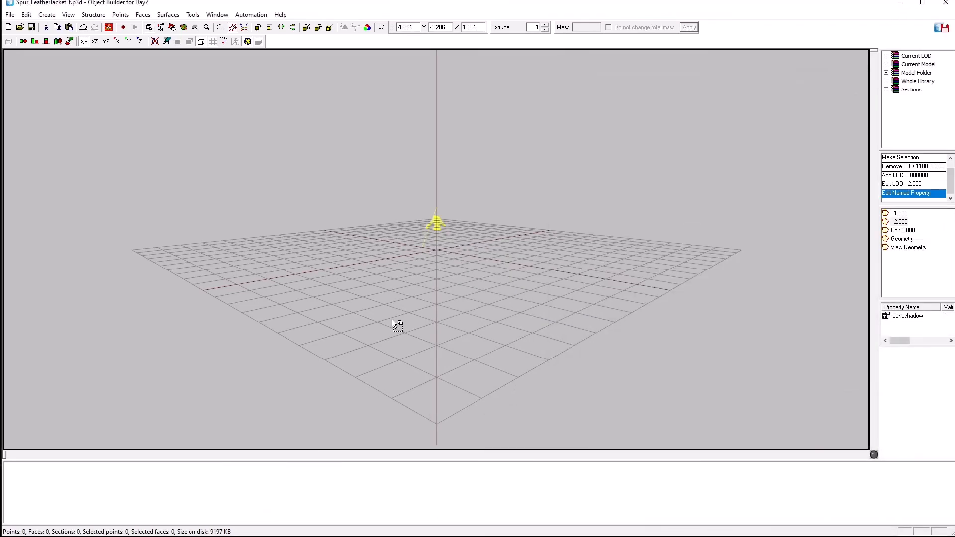
key("ctrl+v")
scroll(393, 339, "up", 5)
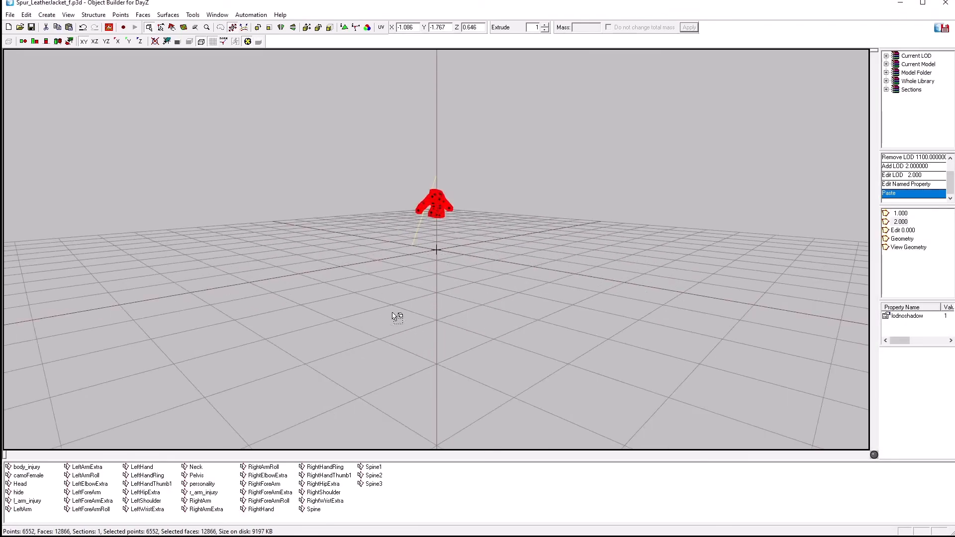
left_click(416, 258)
- Select all faces of the pasted jacket and assign Spur_LeatherJacket_Black_co.tga from Spur_ClotheZ\data as their texture
scroll(417, 258, "up", 3)
left_click_drag(364, 246, 364, 249, "alt")
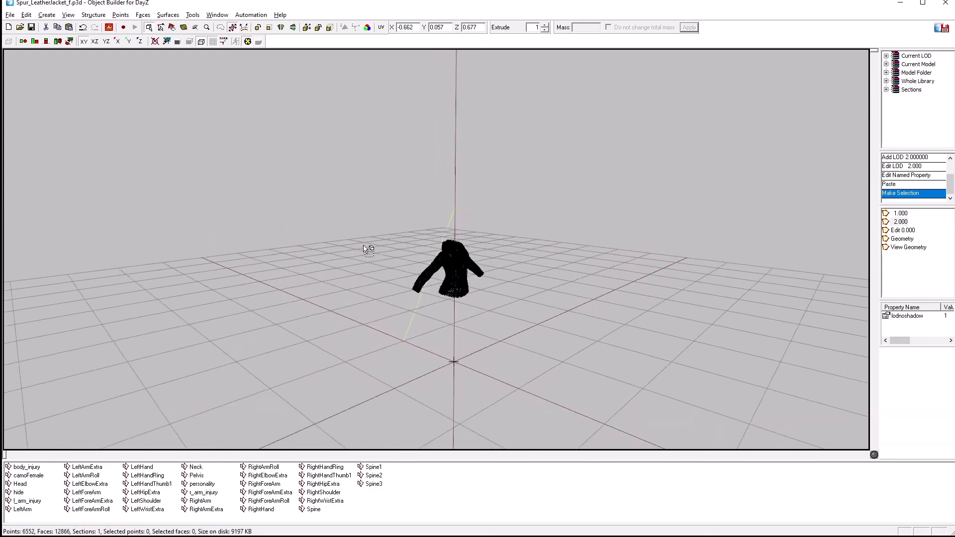
scroll(368, 249, "up", 6)
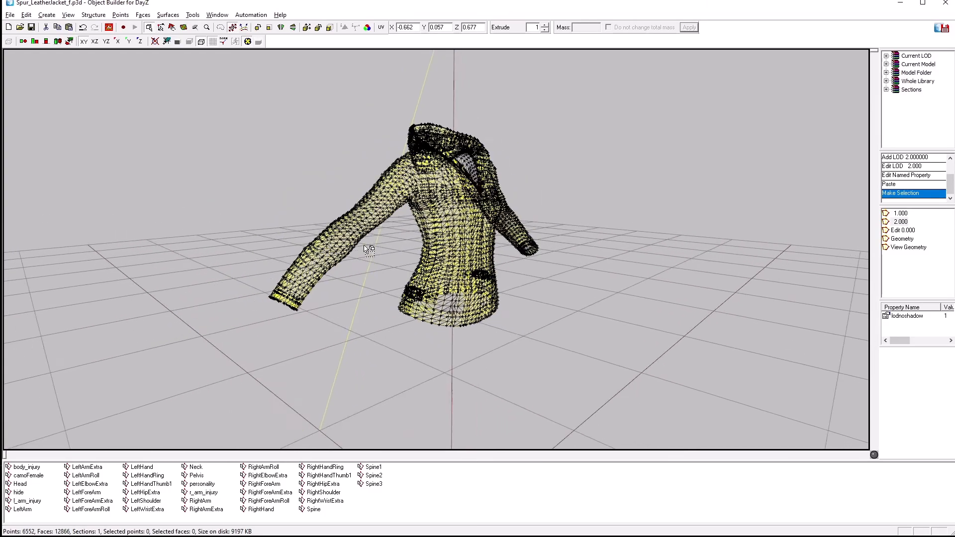
left_click_drag(226, 58, 715, 402)
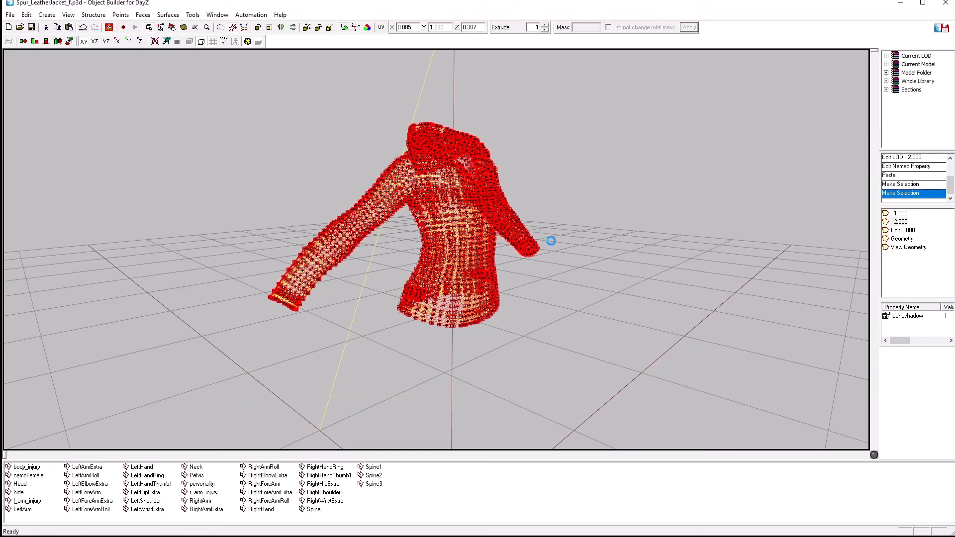
key("e")
left_click(584, 312)
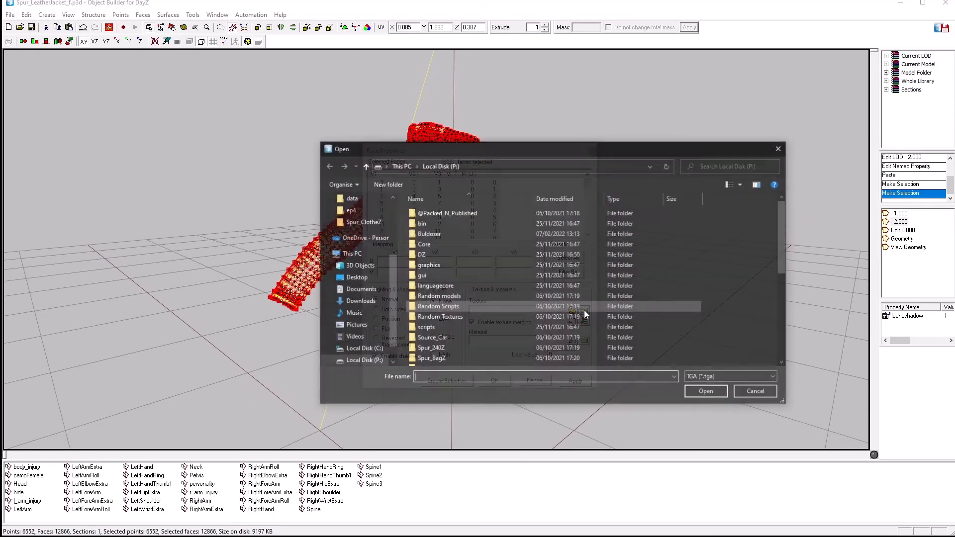
left_click(357, 223)
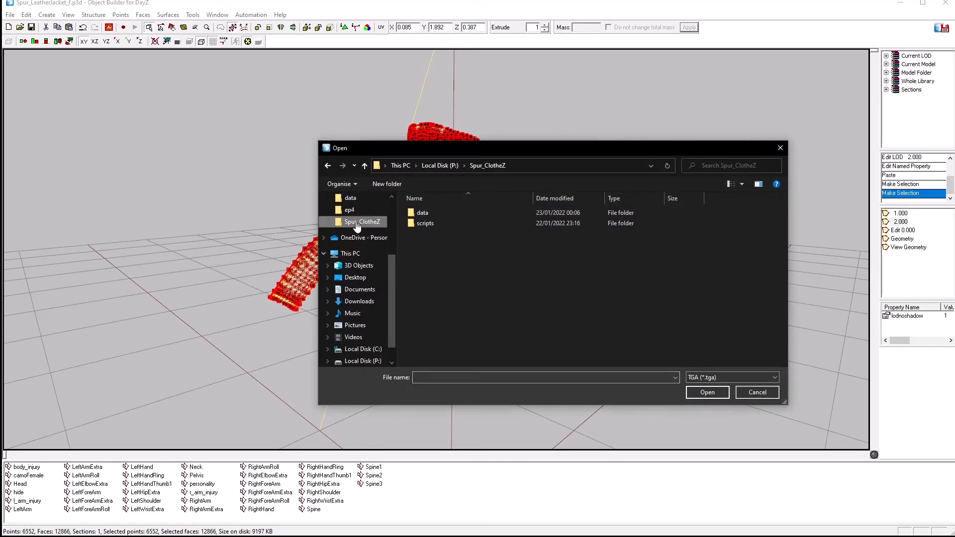
double_click(431, 214)
left_click(431, 224)
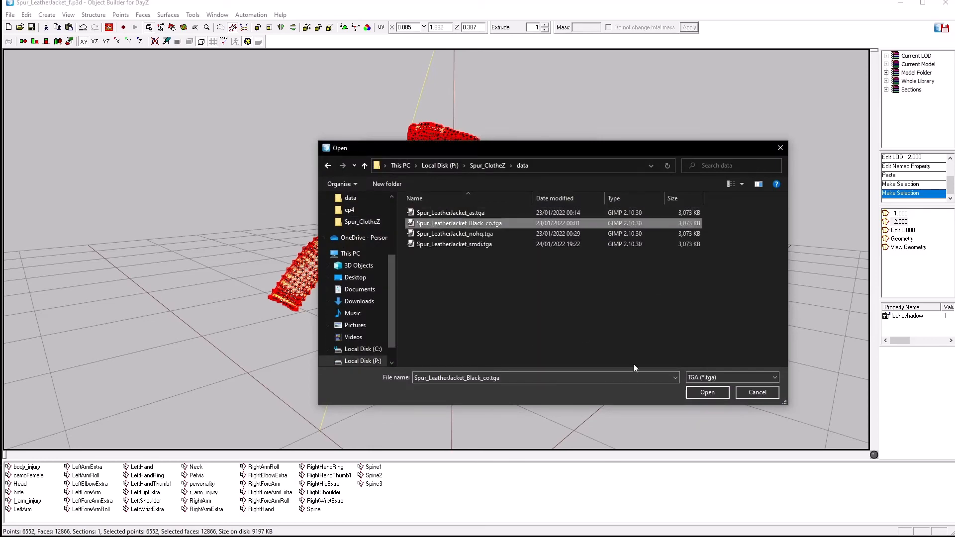
left_click(706, 393)
- Assign Spur_LeatherJacket.rvmat as the material of the selected jacket faces and apply the face properties
left_click(585, 341)
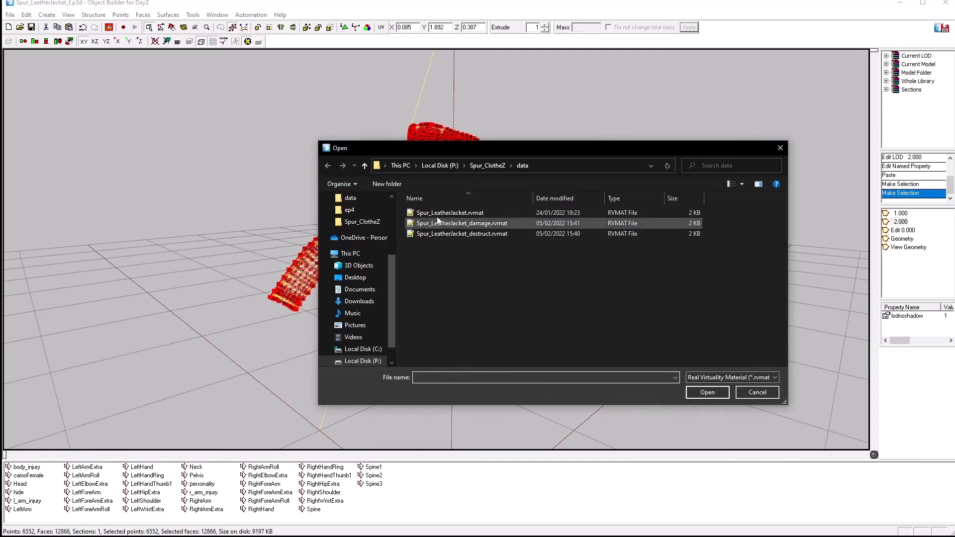
left_click(436, 213)
left_click(696, 394)
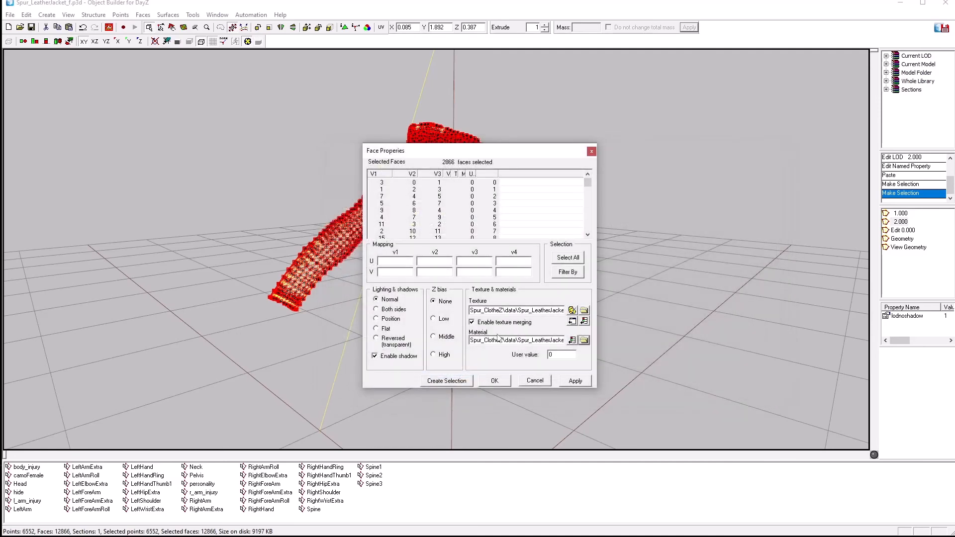
left_click(576, 381)
left_click(499, 383)
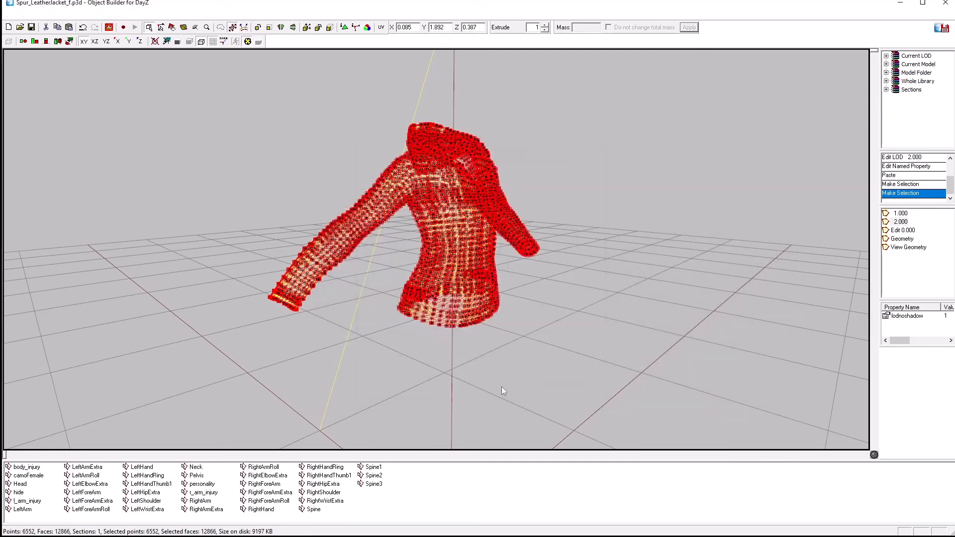
left_click(501, 387)
- Display the jacket with its texture in the 3D view and recalculate the normals
left_click(178, 42)
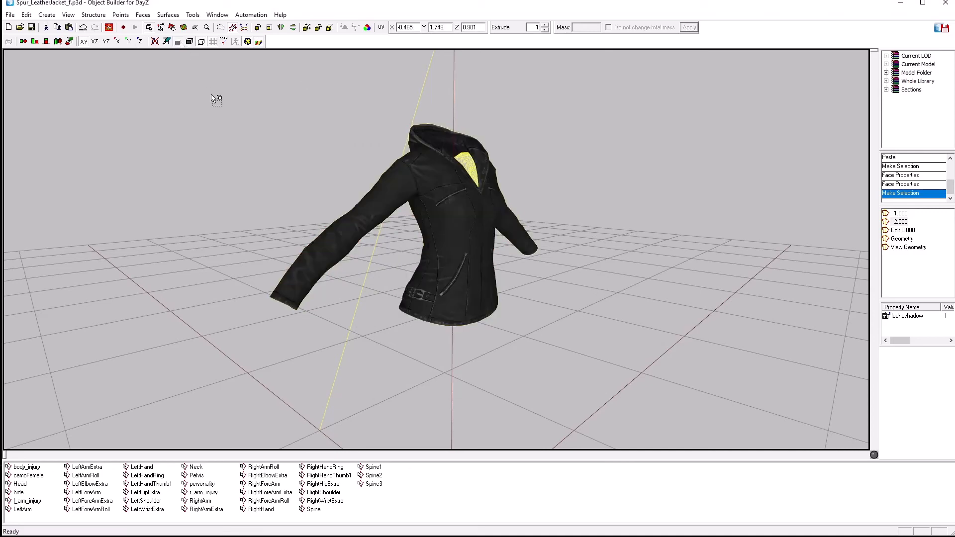
scroll(388, 242, "down", 3)
scroll(399, 242, "up", 6)
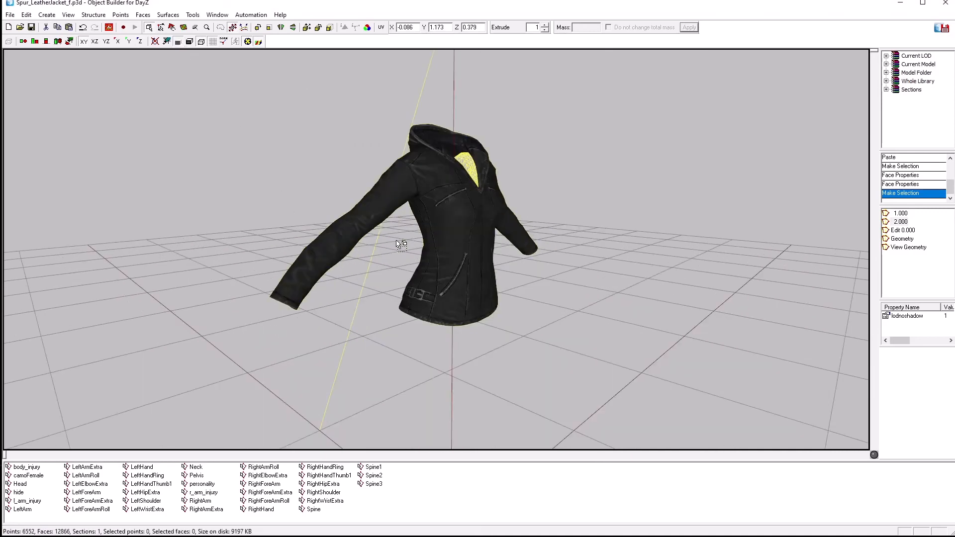
scroll(535, 277, "down", 4)
scroll(464, 213, "down", 2)
scroll(468, 221, "up", 2)
middle_click_drag(532, 306, 533, 307)
middle_click_drag(423, 328, 422, 328)
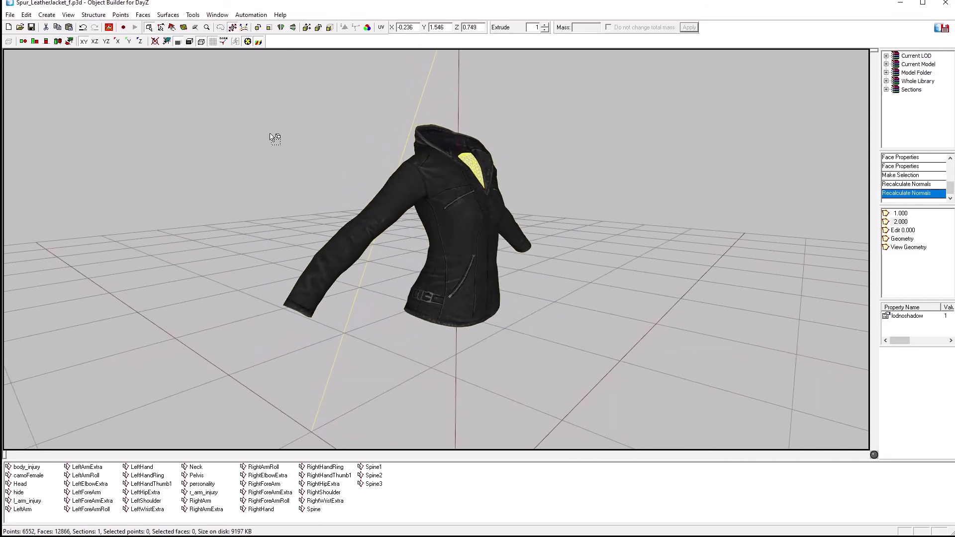
- Select the whole jacket, recalculate its normals, and clear the selection to inspect the shading
left_click_drag(264, 124, 681, 394)
scroll(573, 397, "down", 5)
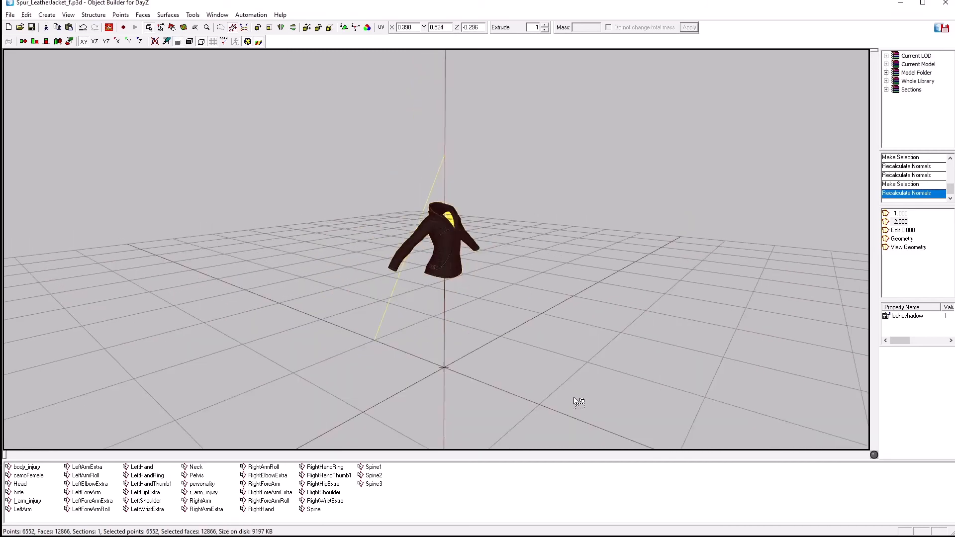
scroll(573, 398, "up", 2)
scroll(906, 173, "up", 5)
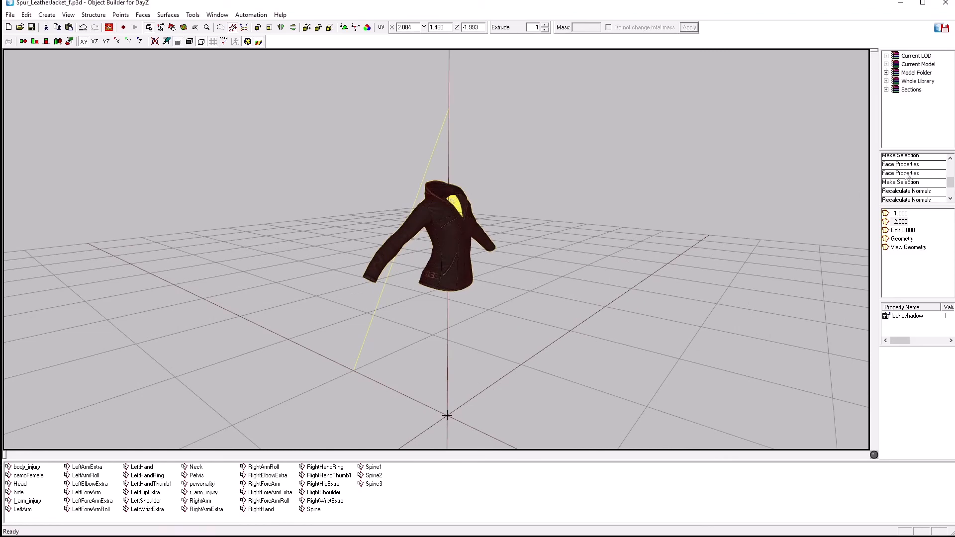
scroll(441, 272, "up", 5)
scroll(439, 271, "down", 3)
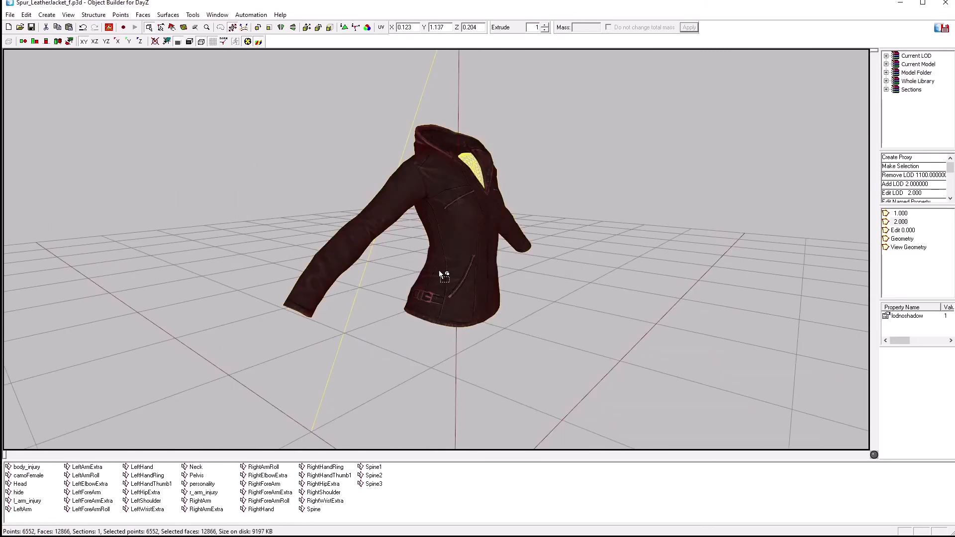
scroll(439, 271, "up", 2)
scroll(440, 271, "down", 2)
left_click(448, 375)
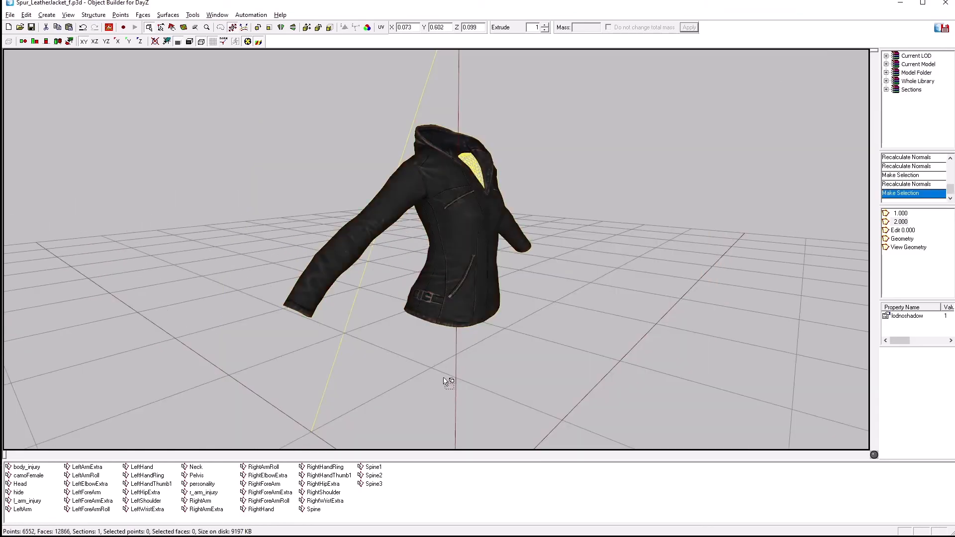
middle_click_drag(442, 378, 435, 378)
scroll(435, 378, "up", 2)
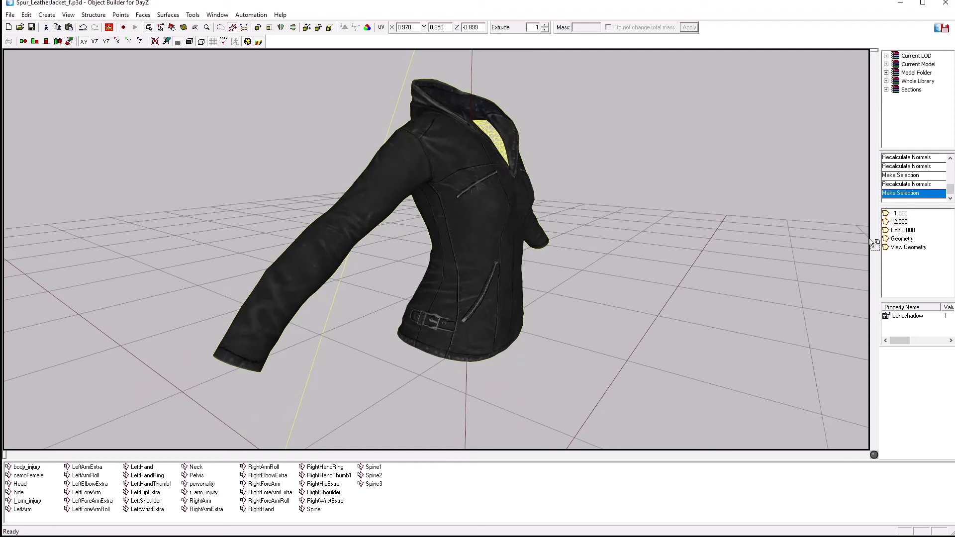
- Delete the named selections RightHandRing, RightHandThumb1, LeftHandRing, LeftHandThumb1, personality, r_arm_injury, l_arm_injury, hide and body_injury from the 2.000 LOD
left_click(898, 214)
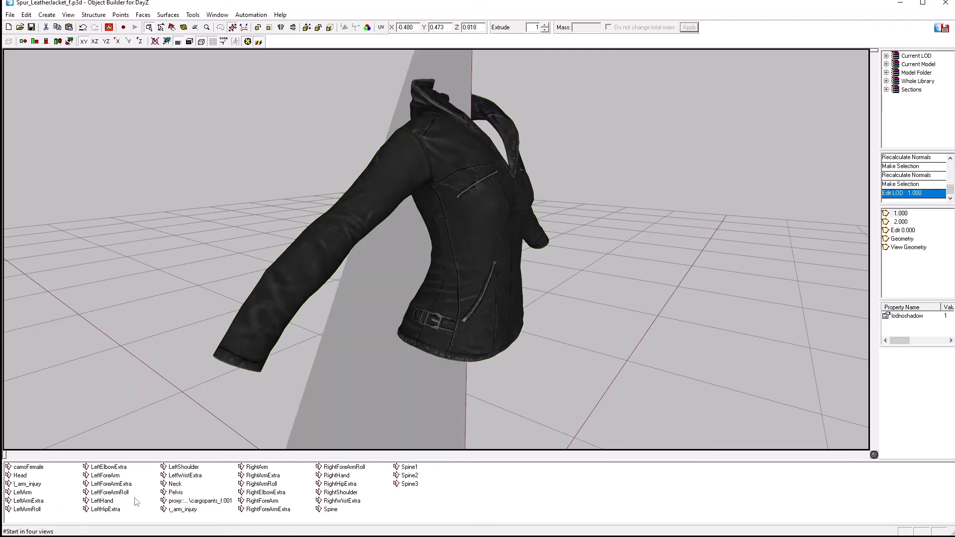
left_click(897, 223)
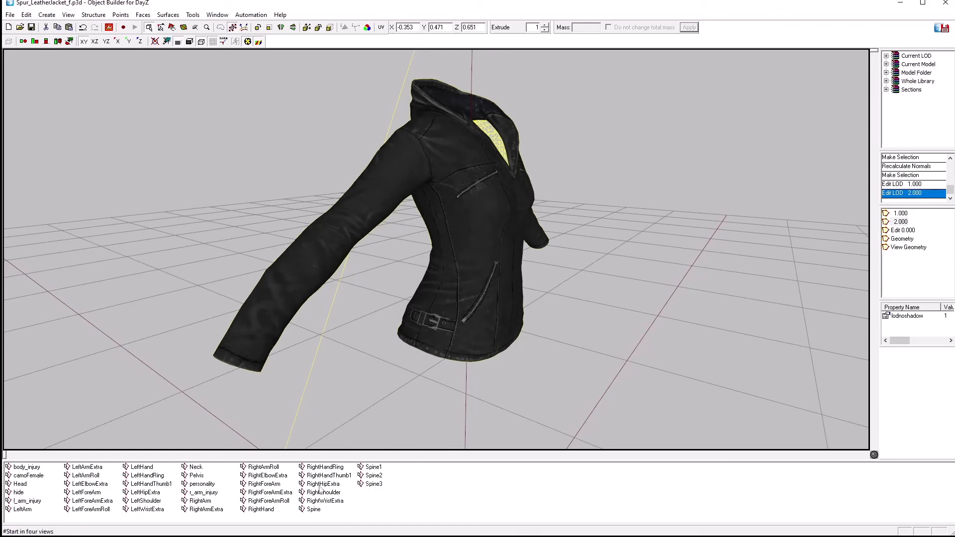
left_click(328, 475)
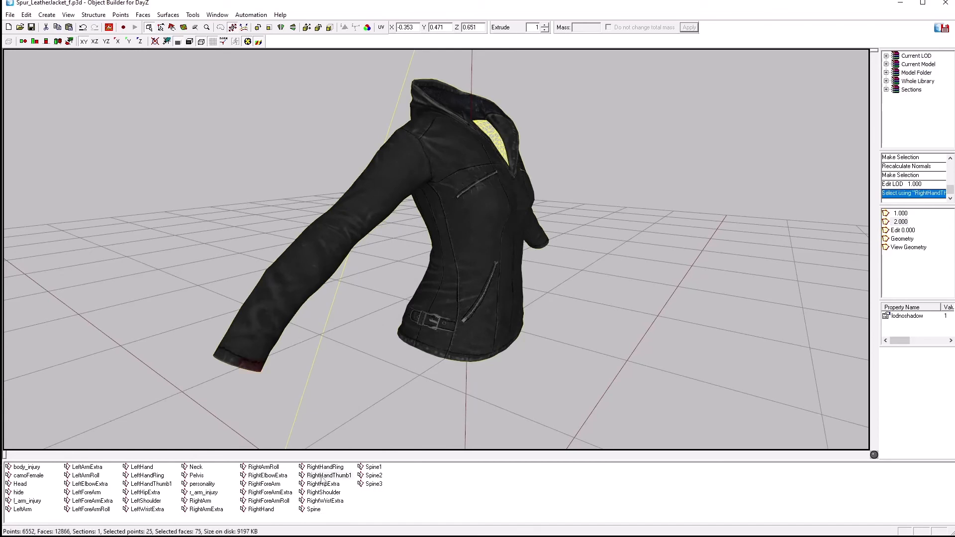
left_click(327, 468, "ctrl")
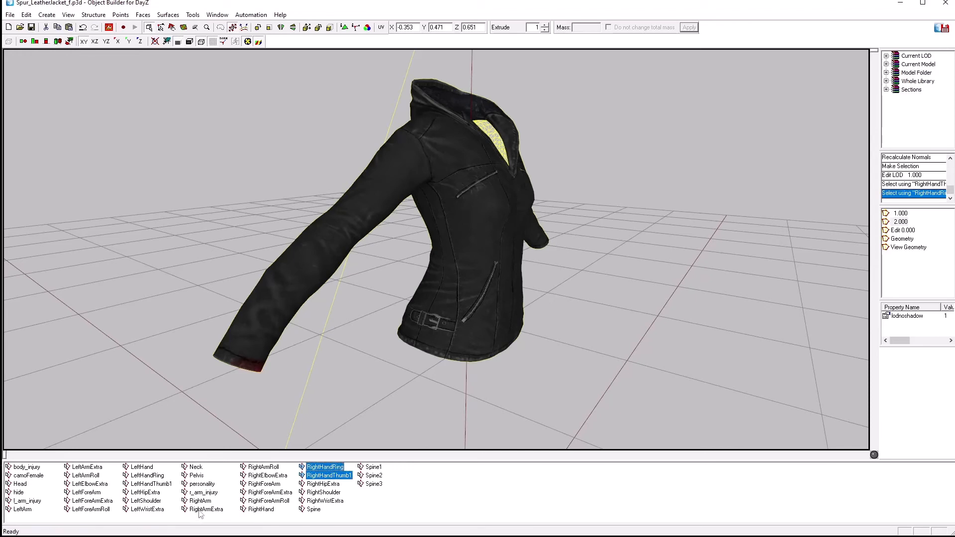
left_click(200, 486, "ctrl")
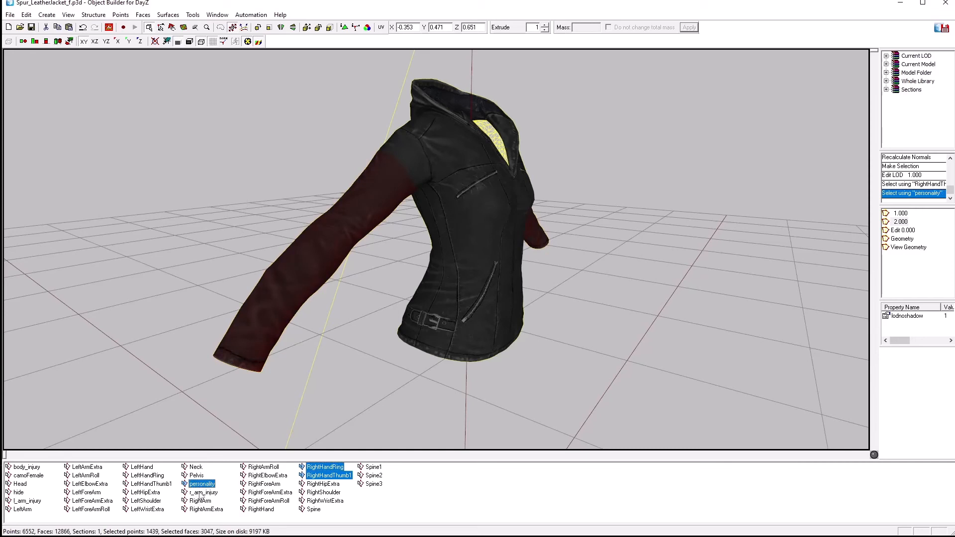
left_click(199, 493, "ctrl")
left_click(148, 484, "ctrl")
left_click(149, 476, "ctrl")
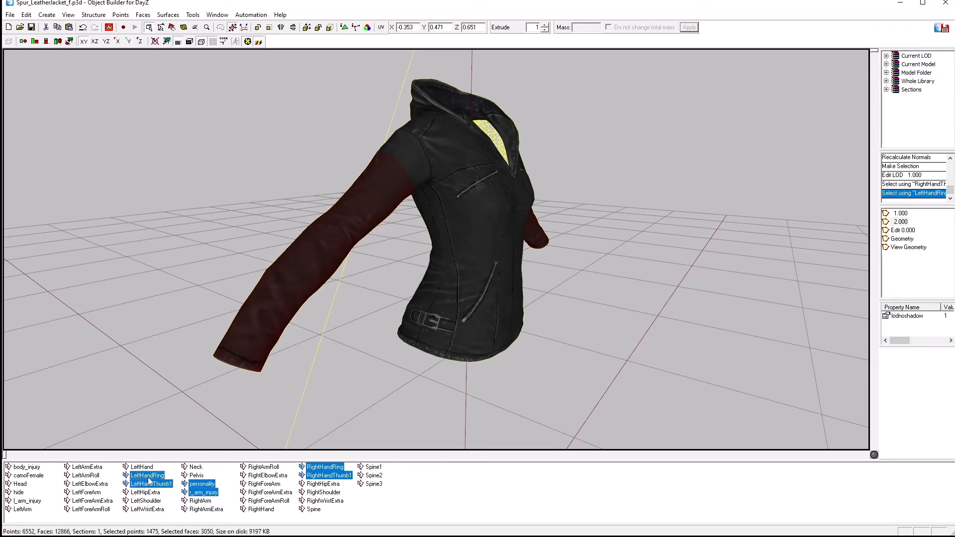
left_click(27, 501, "ctrl")
left_click(20, 493, "ctrl")
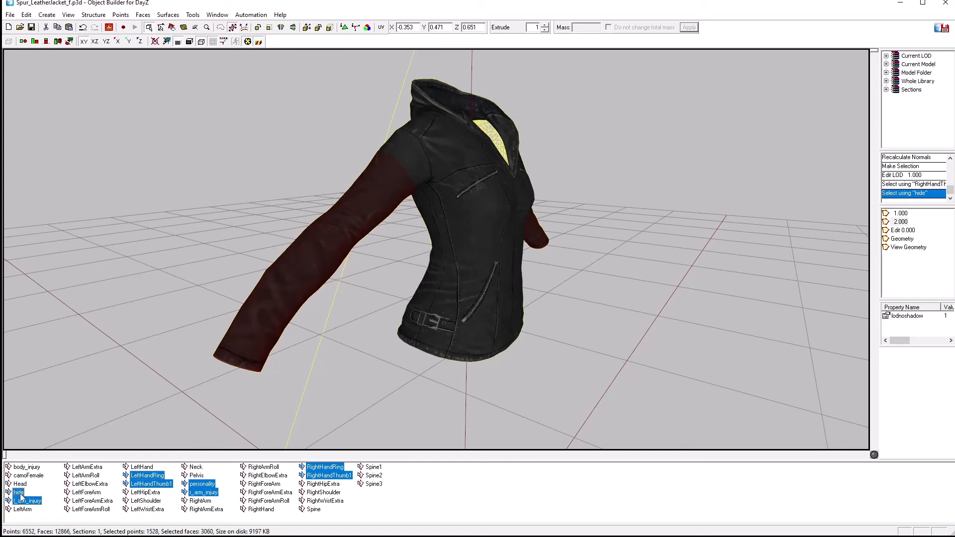
left_click(27, 467, "ctrl")
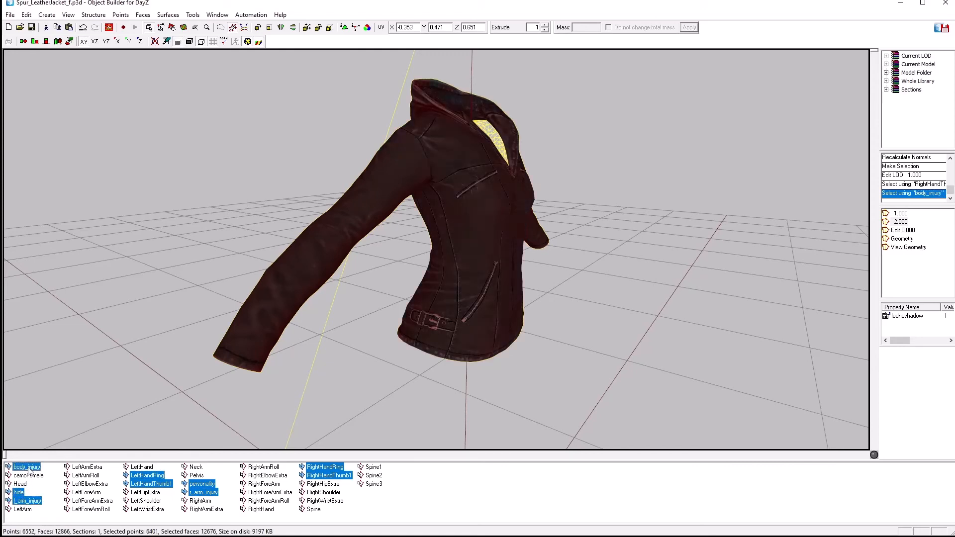
right_click(30, 471)
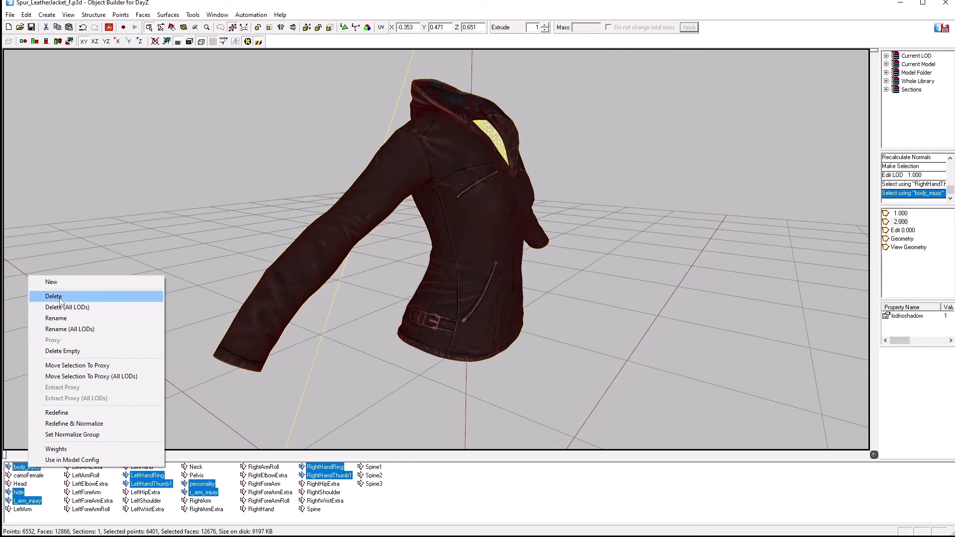
left_click(53, 296)
- Select the whole jacket including both sleeves, redefine the camoFemale named selection with it, and clear the selection
left_click(29, 467)
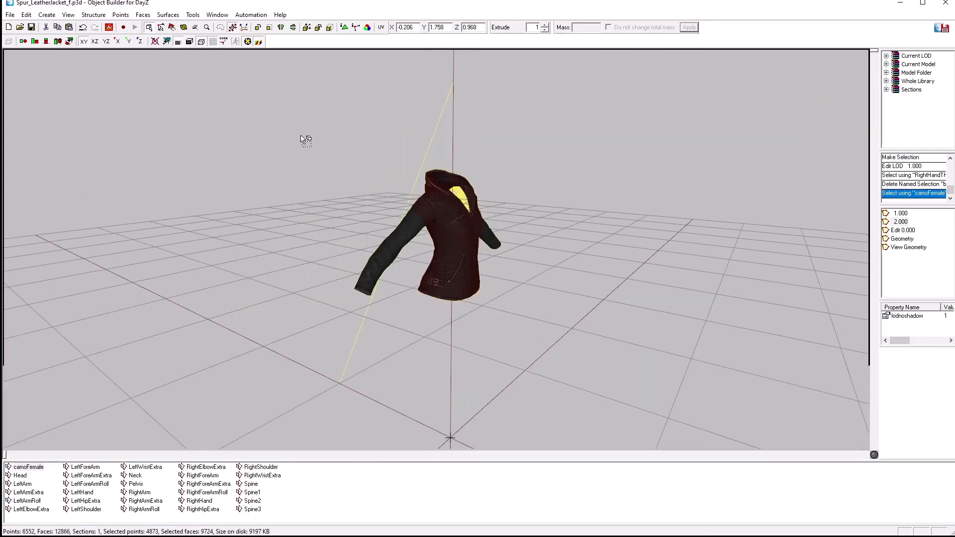
left_click_drag(300, 135, 627, 358)
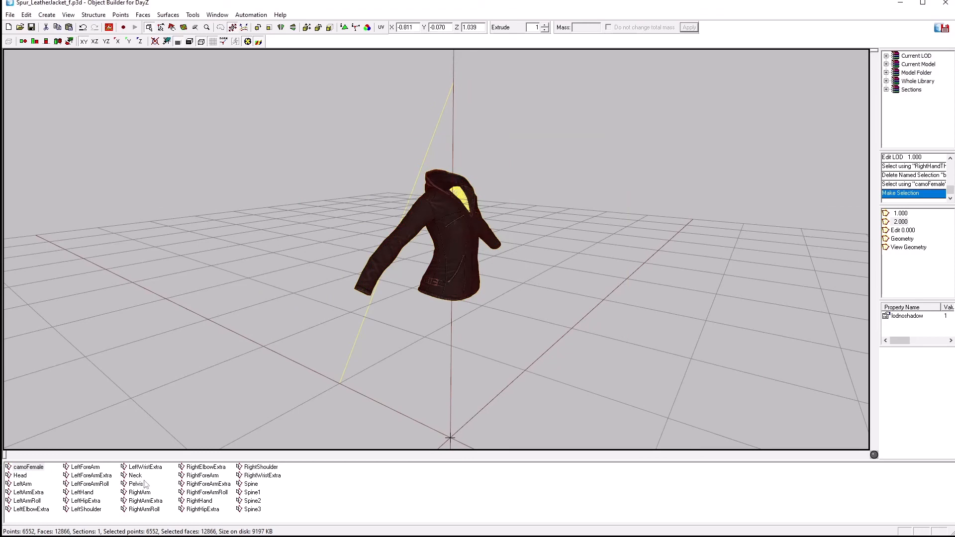
right_click(27, 469)
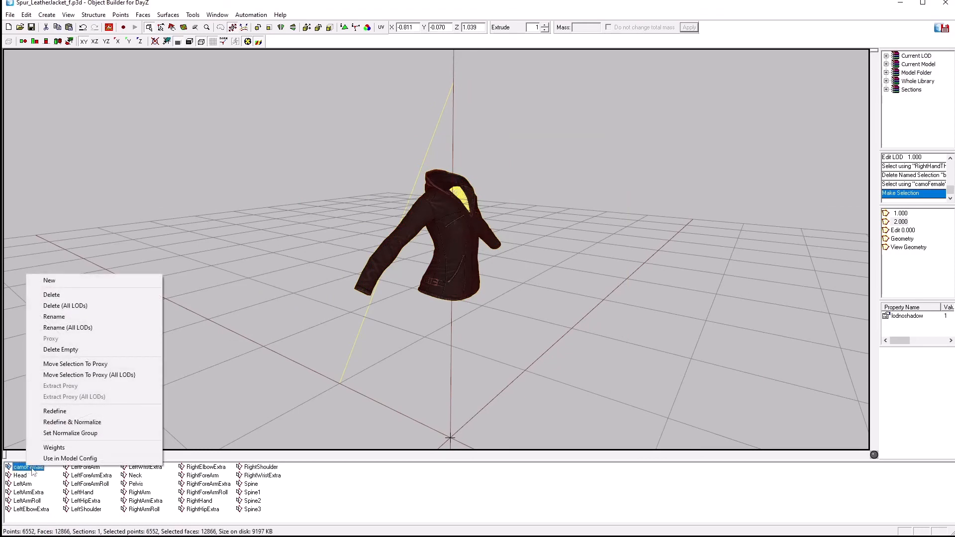
left_click(60, 411)
scroll(335, 350, "down", 5)
scroll(351, 345, "up", 10)
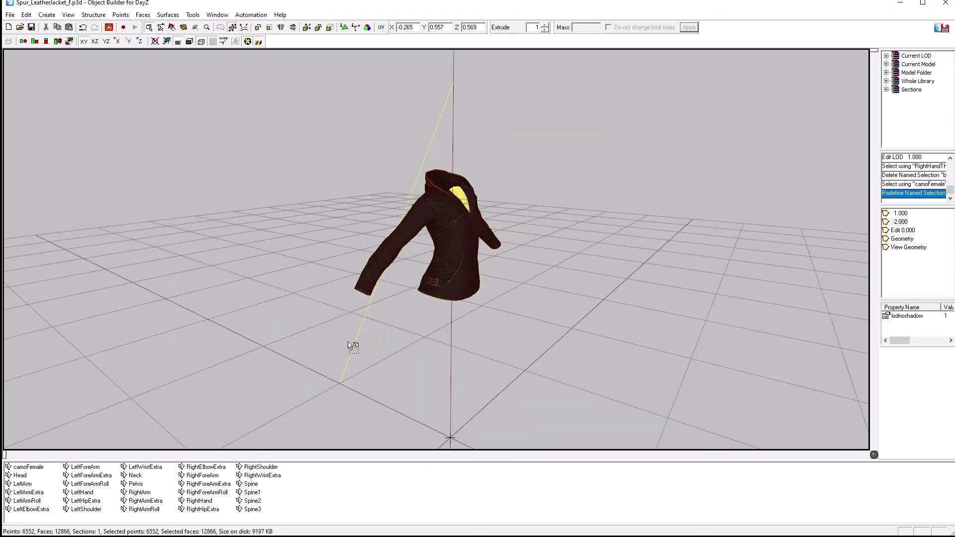
left_click(257, 174)
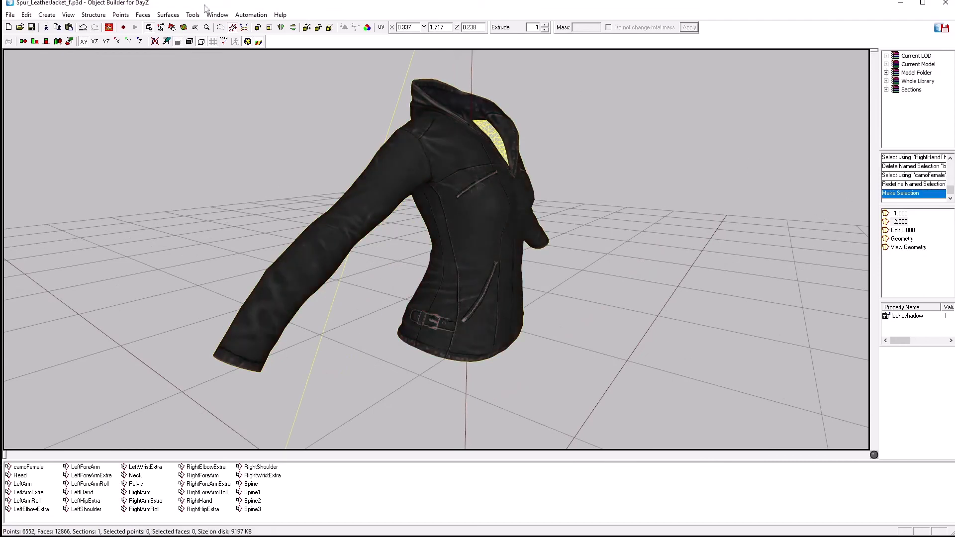
- Preview the jacket in the external viewer, then return to the model in Object Builder
left_click(109, 28)
left_click(125, 32)
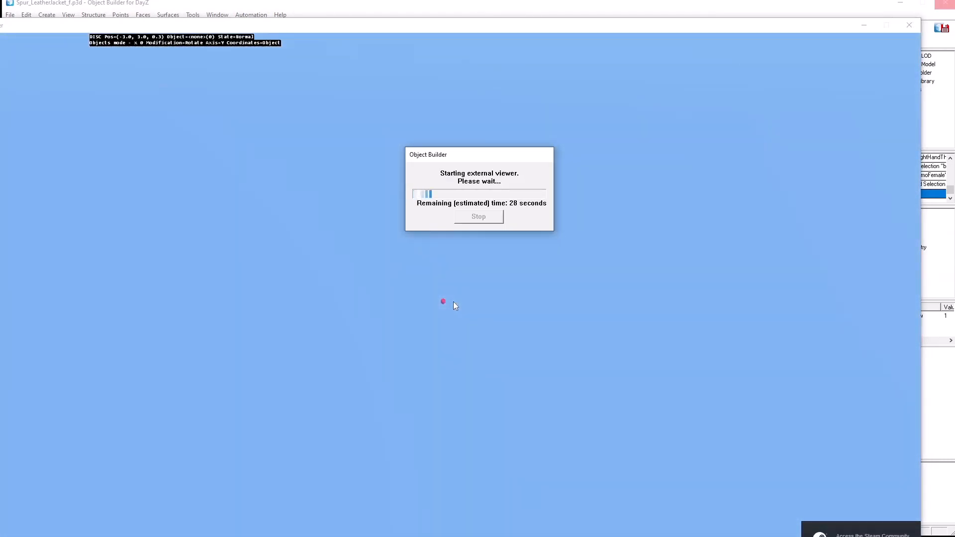
scroll(429, 279, "up", 10)
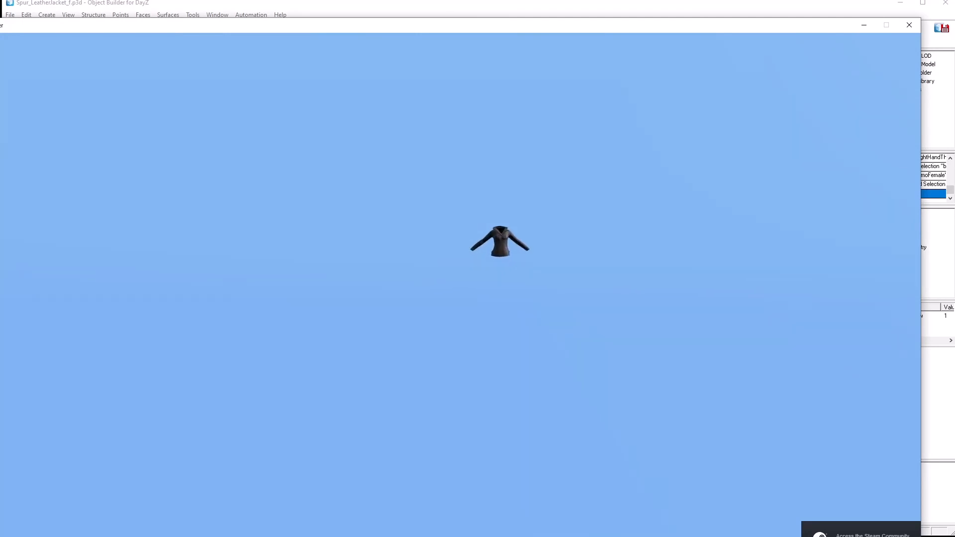
key("alt+Tab")
left_click(430, 2)
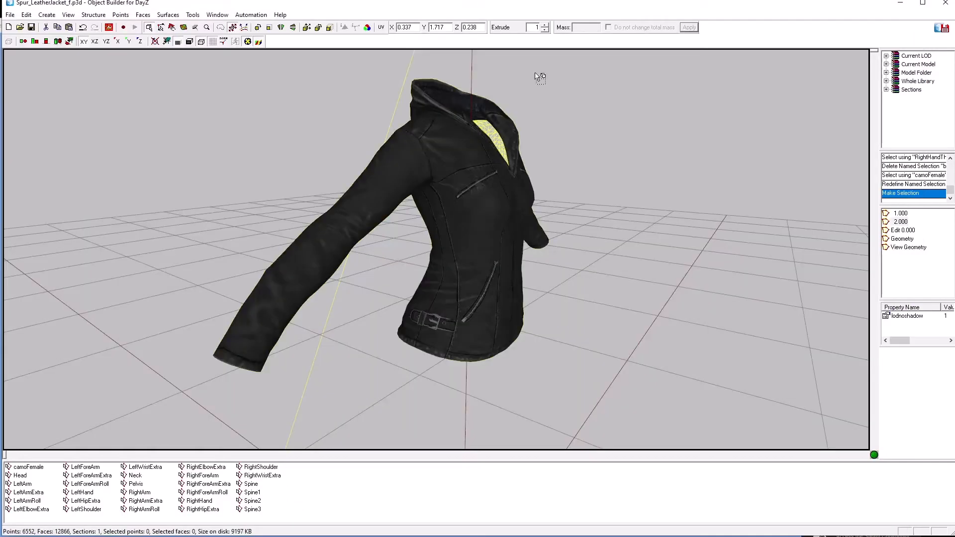
- Copy the cargopants_f.001 proxy from the 1.000 LOD into the 2.000 LOD and clear the selection
double_click(889, 212)
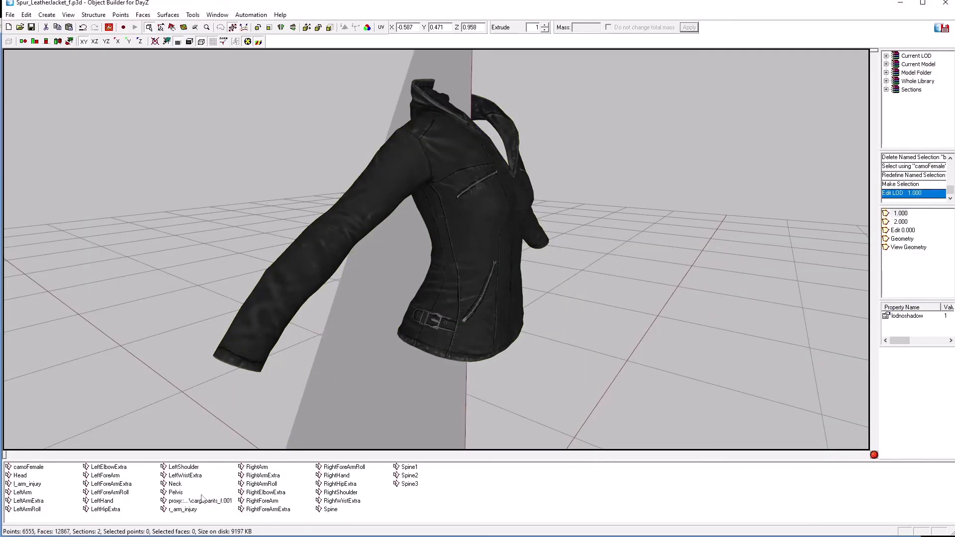
left_click(201, 501)
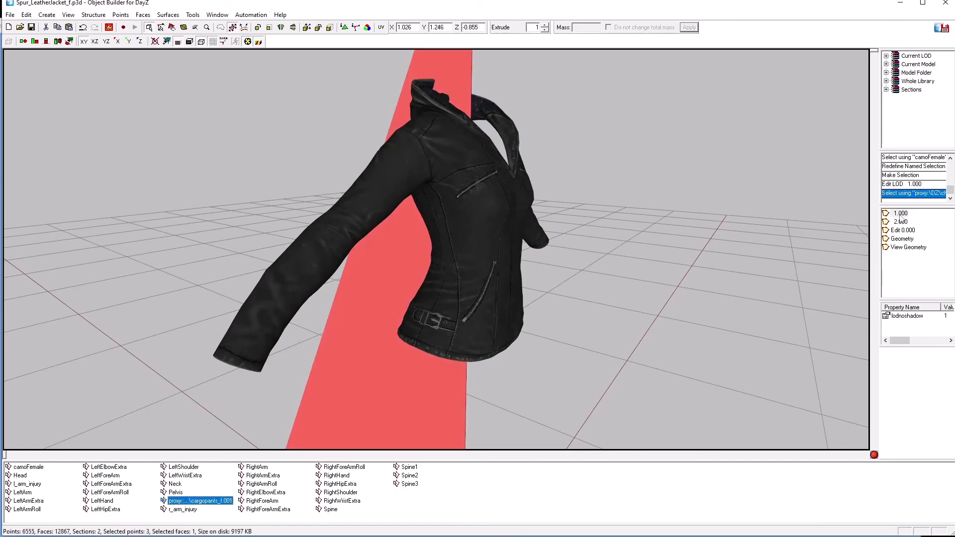
double_click(901, 221)
key("ctrl+v")
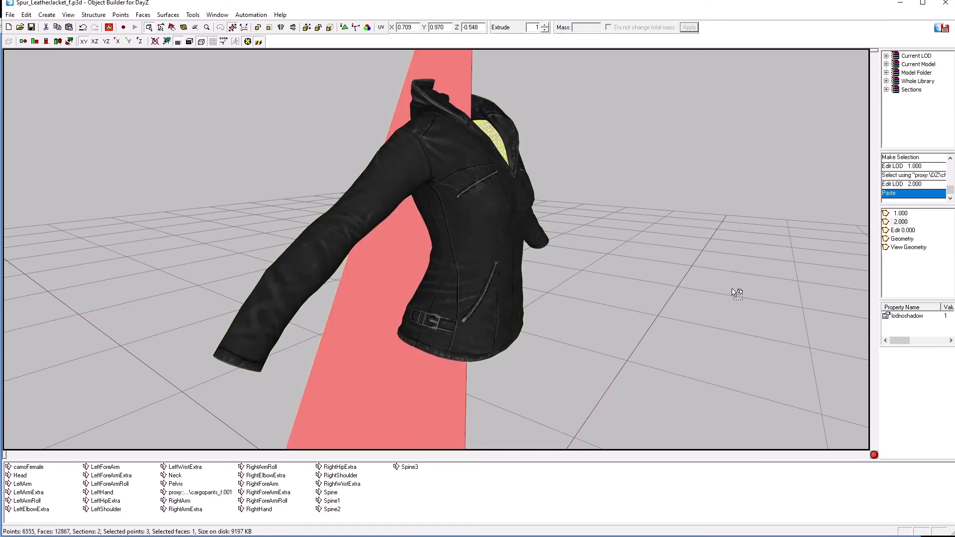
left_click_drag(733, 289, 855, 407)
- Examine how the jacket's hem and buckles fit over the cargo pants from several sides in the external viewer, then close it
key("alt+Tab")
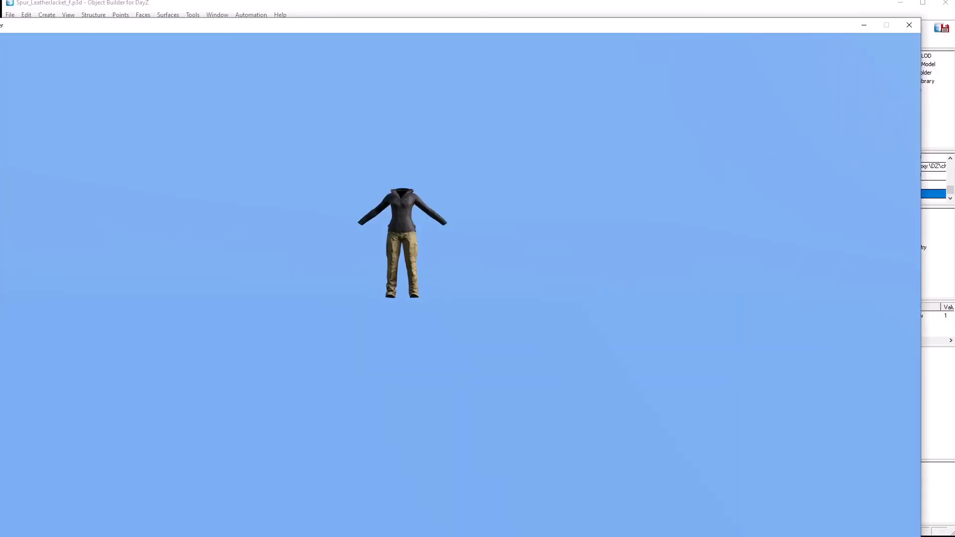
scroll(443, 299, "up", 6)
scroll(443, 299, "up", 6)
right_click_drag(443, 248, 557, 428)
left_click_drag(443, 298, 647, 299)
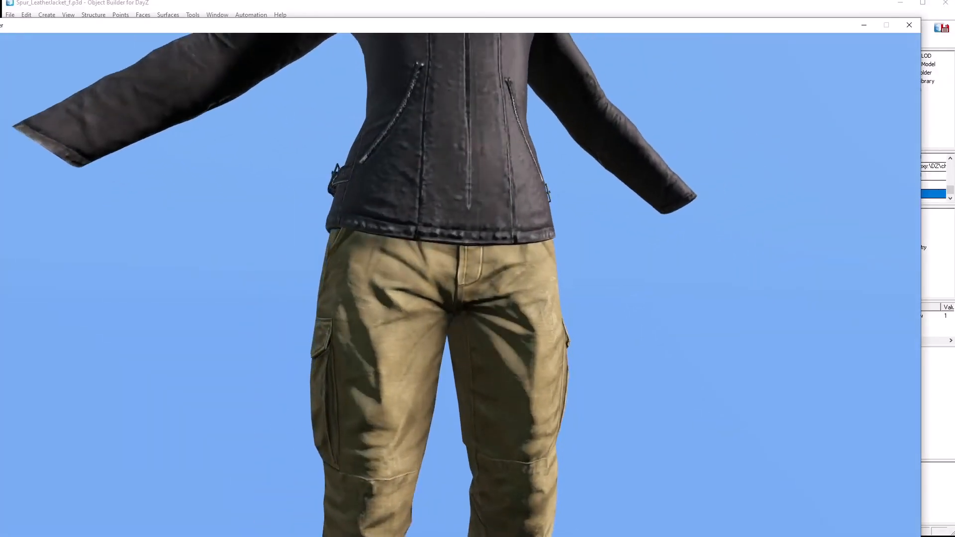
scroll(442, 299, "up", 3)
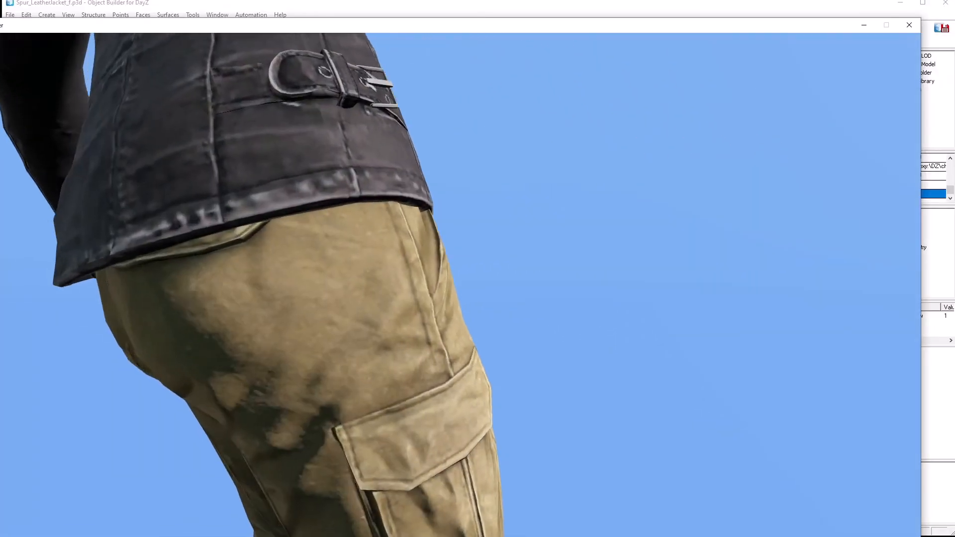
right_click_drag(443, 199, 437, 398)
left_click_drag(443, 298, 577, 298)
scroll(442, 299, "down", 6)
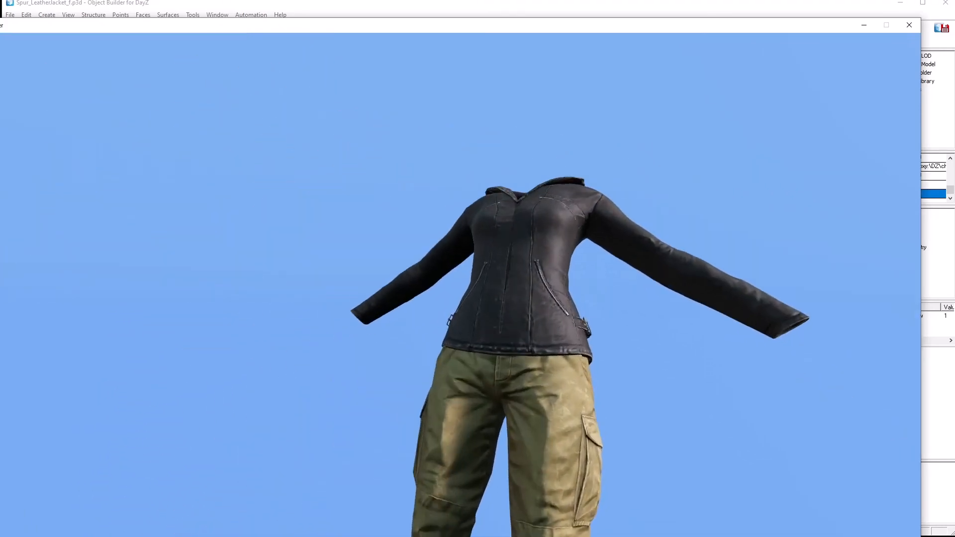
scroll(443, 298, "up", 2)
scroll(443, 299, "up", 4)
scroll(443, 298, "down", 3)
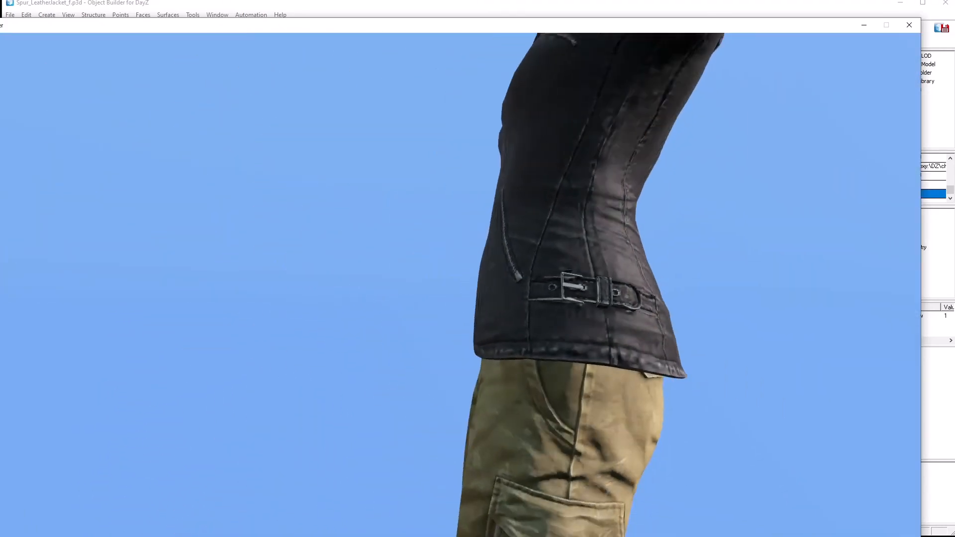
scroll(443, 298, "down", 4)
left_click_drag(442, 298, 358, 293)
scroll(443, 299, "up", 3)
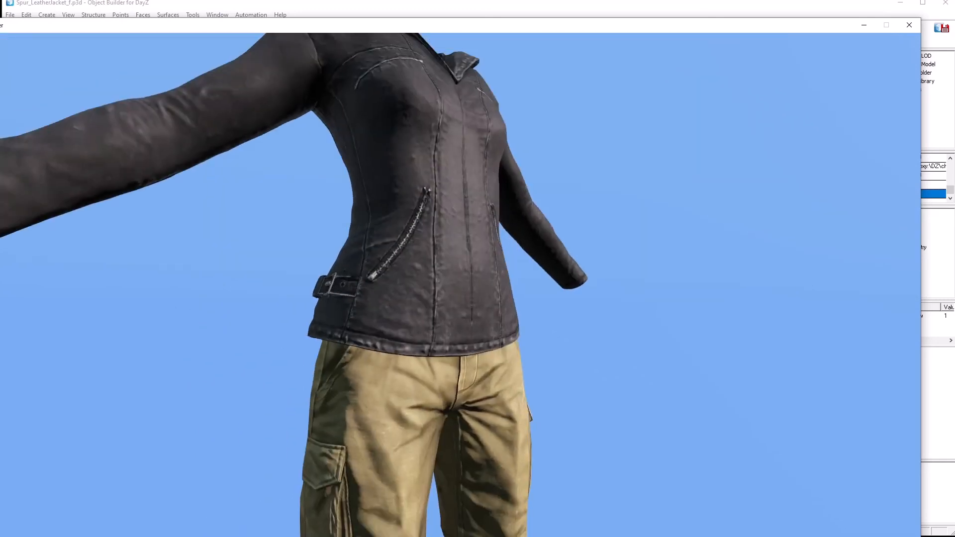
left_click_drag(442, 298, 468, 279)
key("alt+Tab")
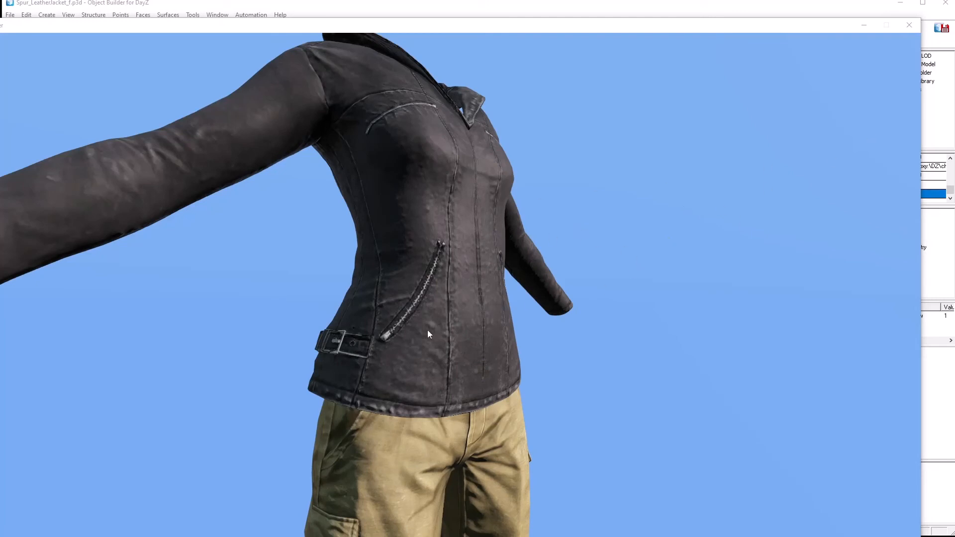
left_click(915, 27)
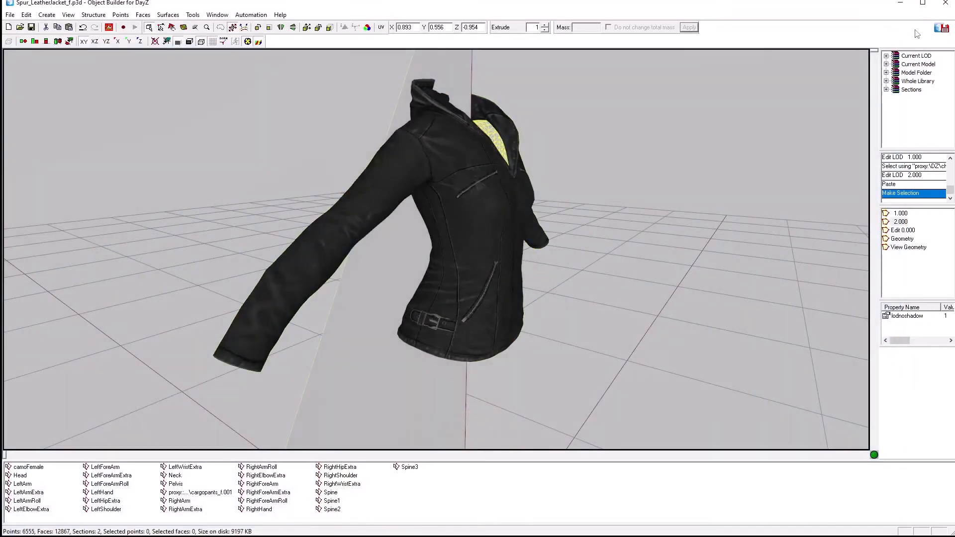
- Delete the old 1.000 LOD and set the resolution of the 2.000 LOD to 1
left_click(891, 212)
right_click(890, 214)
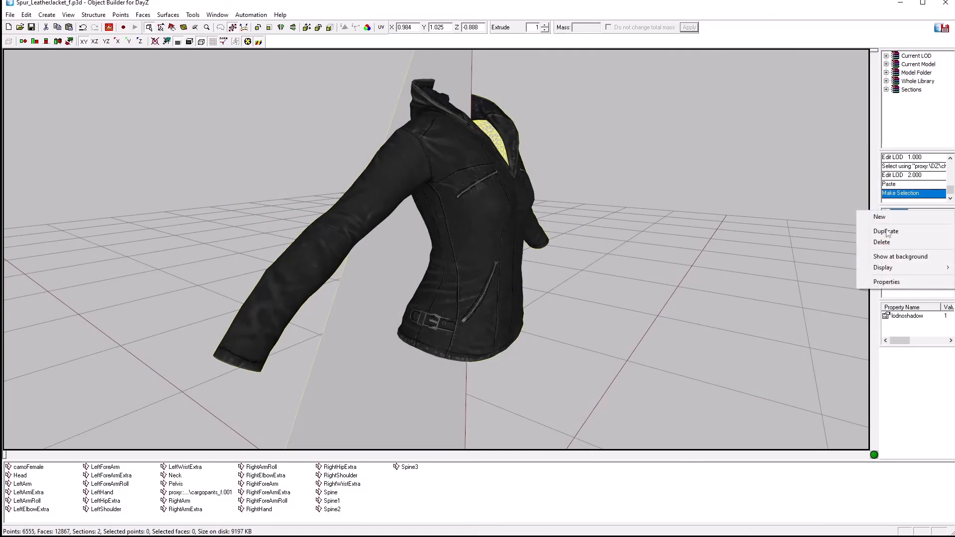
left_click(881, 242)
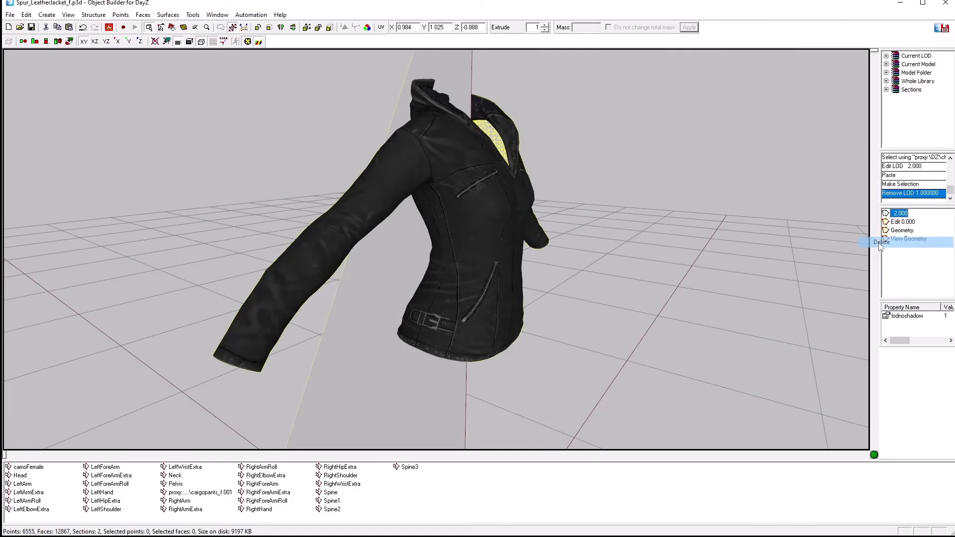
right_click(896, 213)
left_click(890, 285)
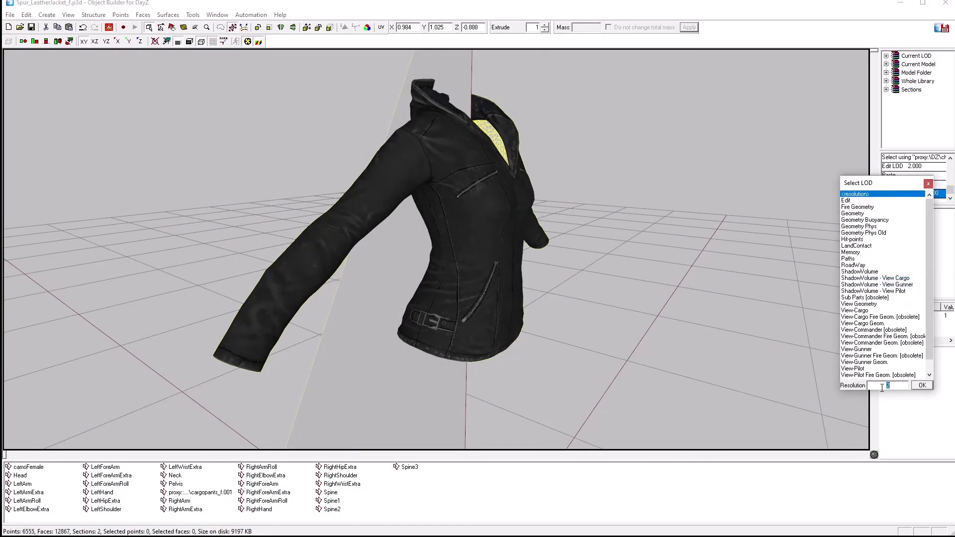
left_click(923, 386)
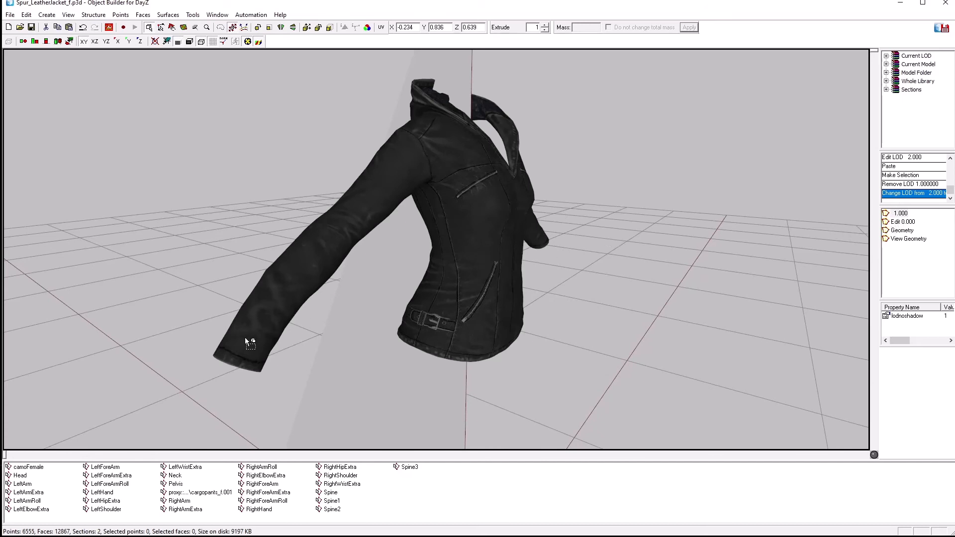
- Select the Head named selection and examine its weighted points and faces around the jacket's collar with the mesh points displayed
left_click(20, 476)
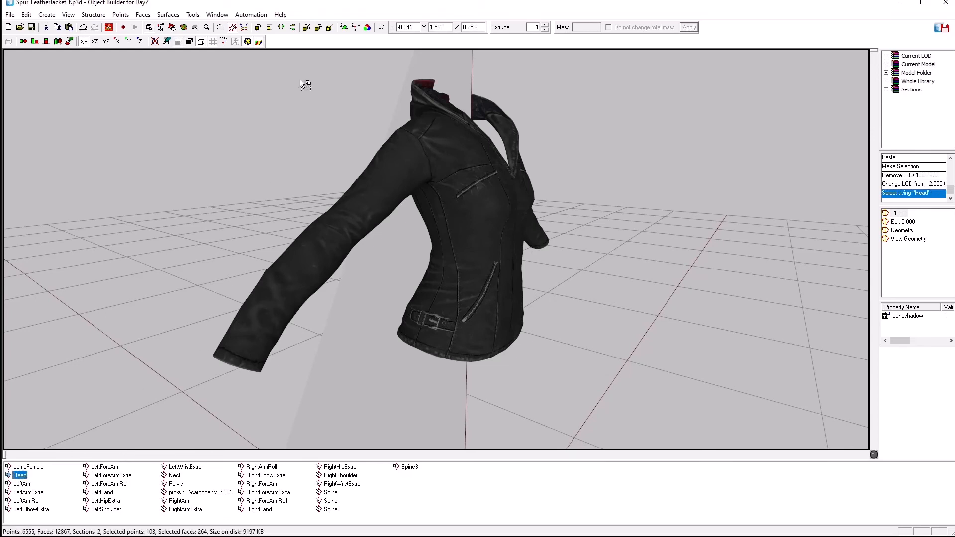
left_click(193, 42)
middle_click_drag(459, 199, 459, 199)
scroll(459, 199, "up", 5)
scroll(459, 199, "down", 5)
scroll(460, 199, "up", 3)
left_click(31, 469)
left_click(25, 474)
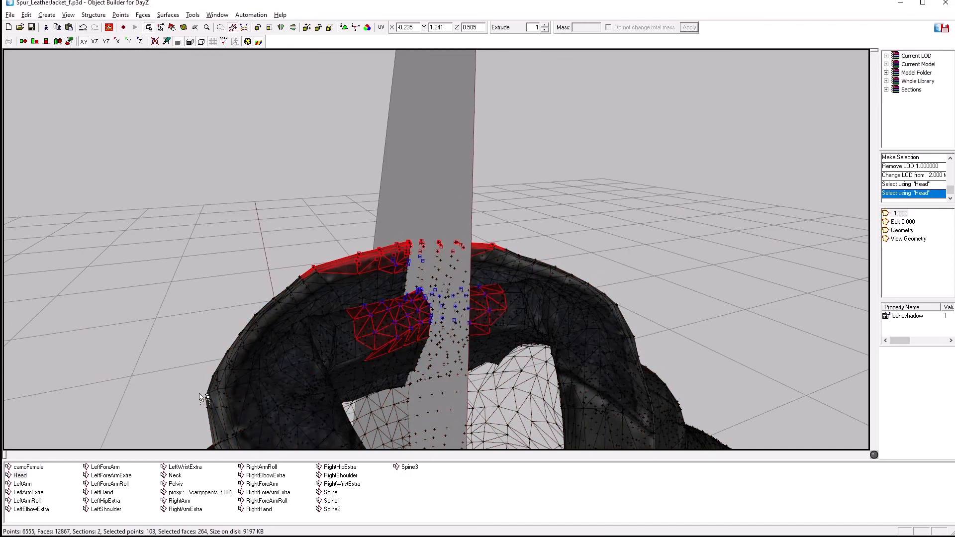
middle_click_drag(204, 397, 204, 397)
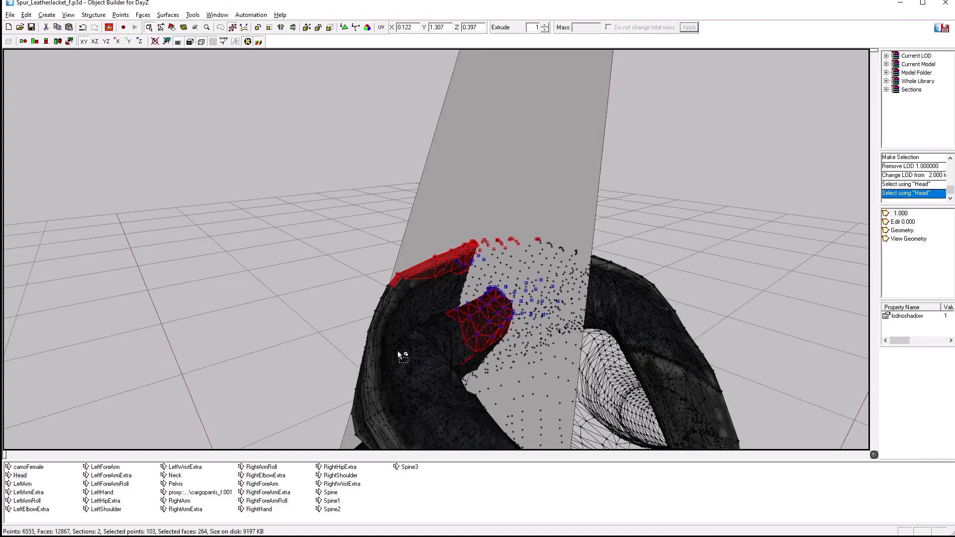
- Select a single point on the inside back of the jacket's collar and inspect its weights
middle_click_drag(399, 355, 371, 356)
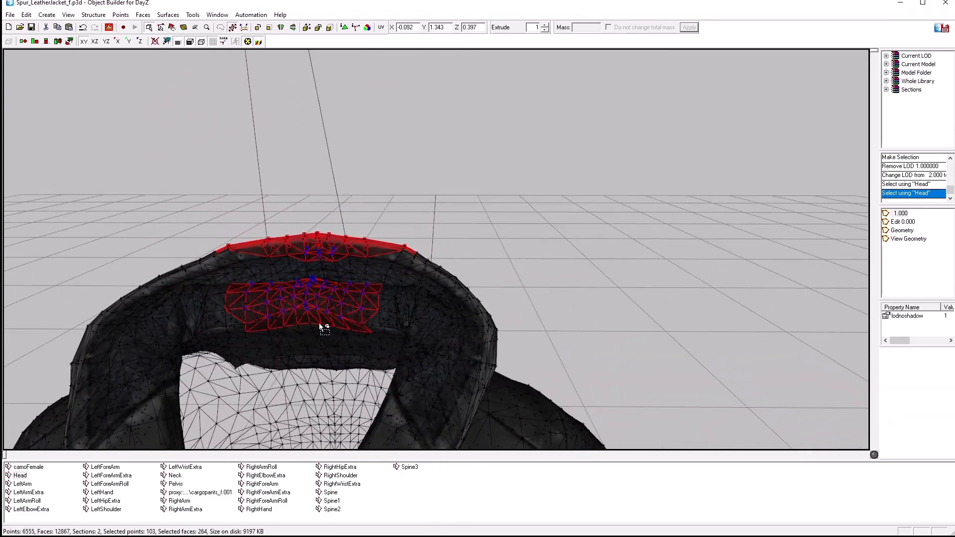
left_click(309, 297)
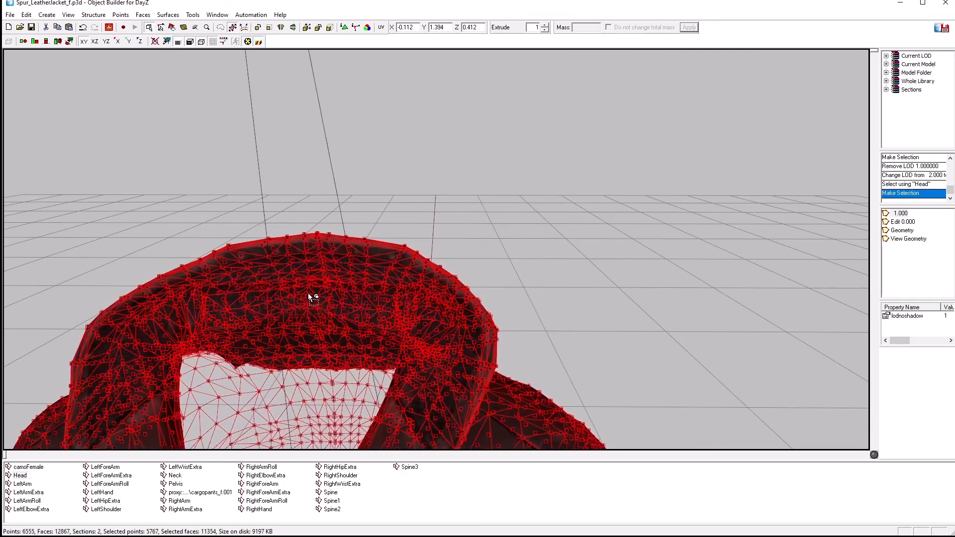
left_click(307, 292)
left_click(160, 28)
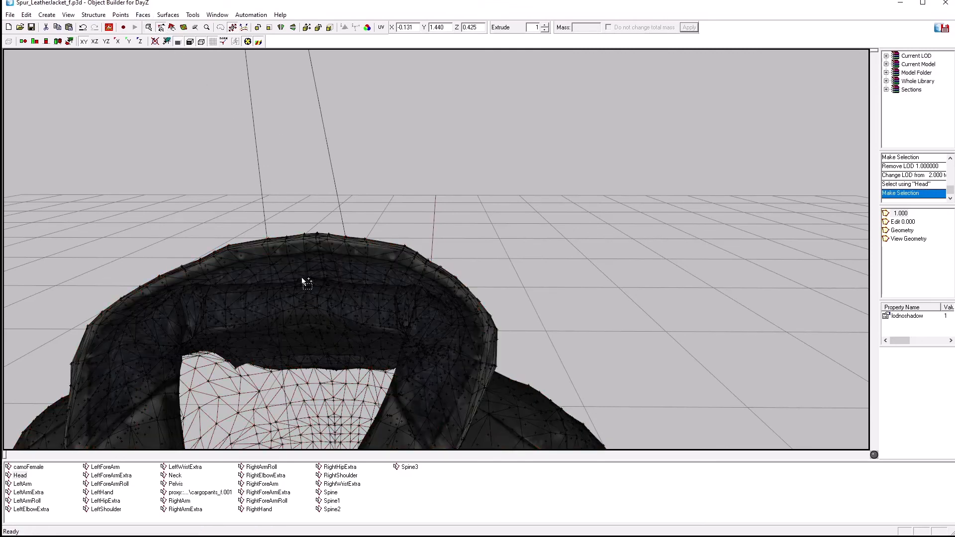
right_click(439, 292)
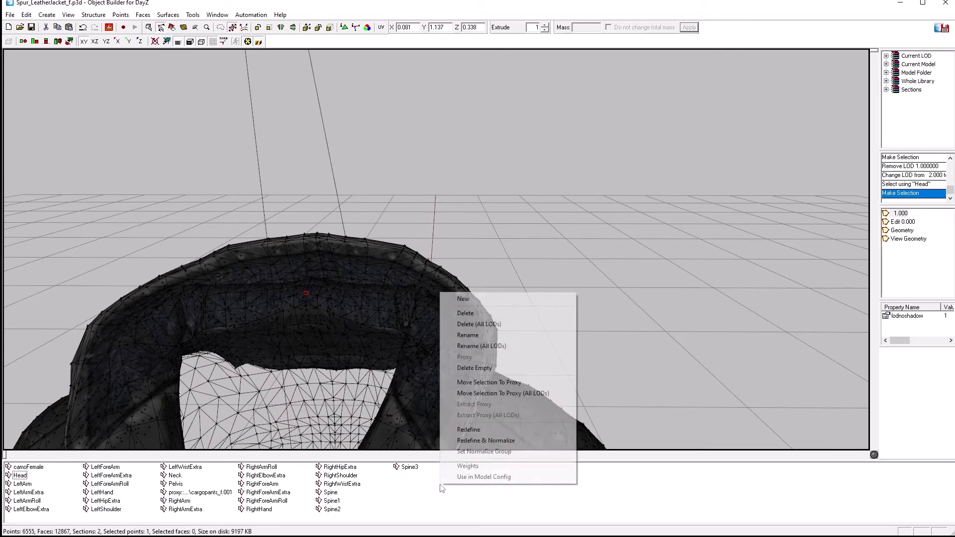
left_click(462, 466)
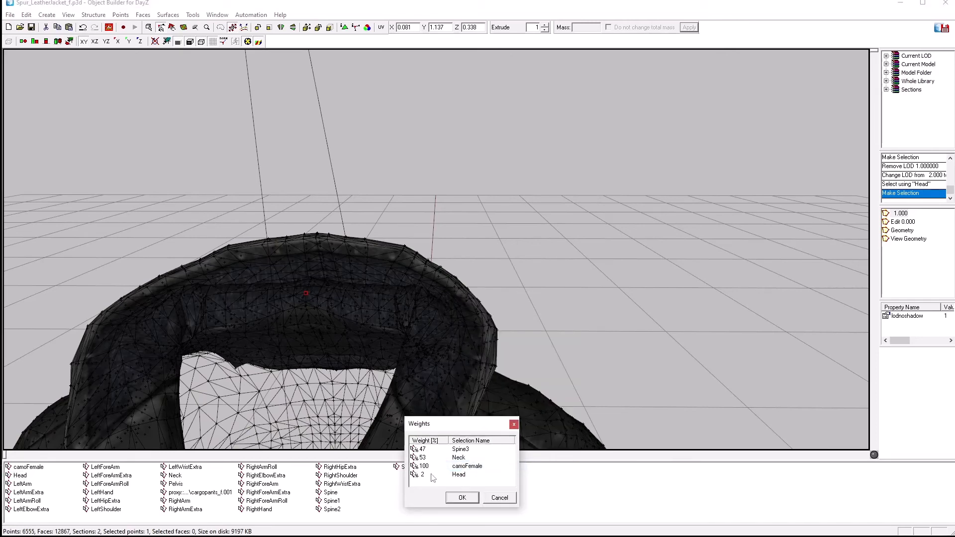
left_click(499, 498)
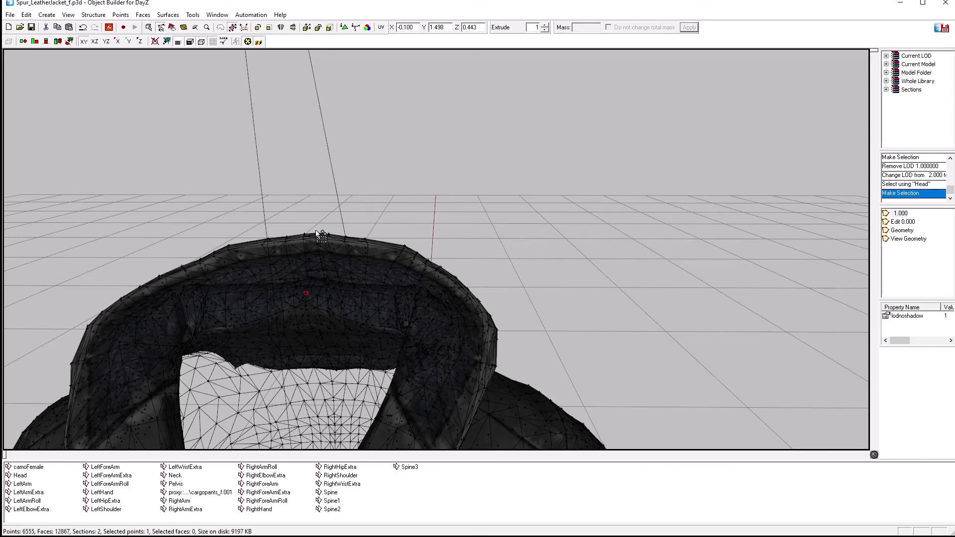
- Inspect the weights of the points at the center of the collar's top edge
right_click(458, 507)
left_click(467, 484)
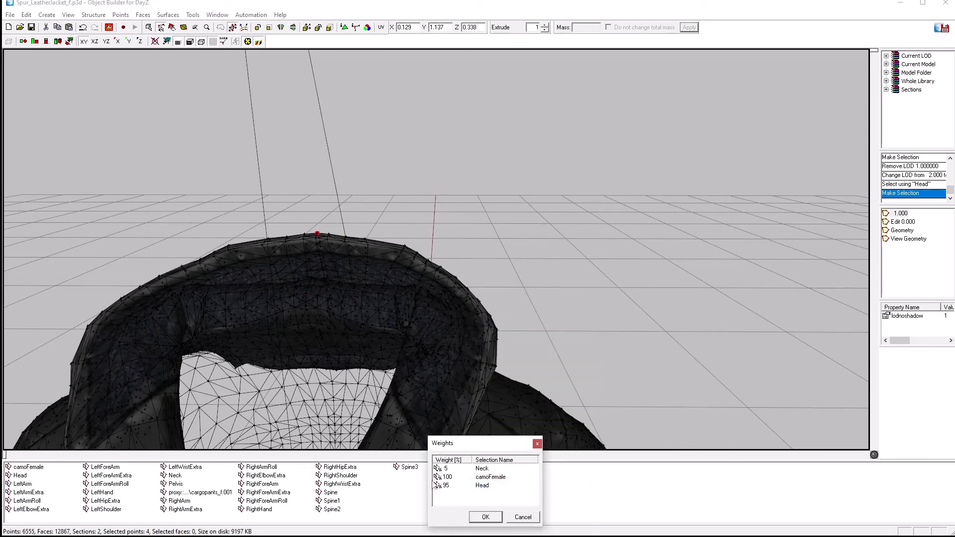
left_click(522, 518)
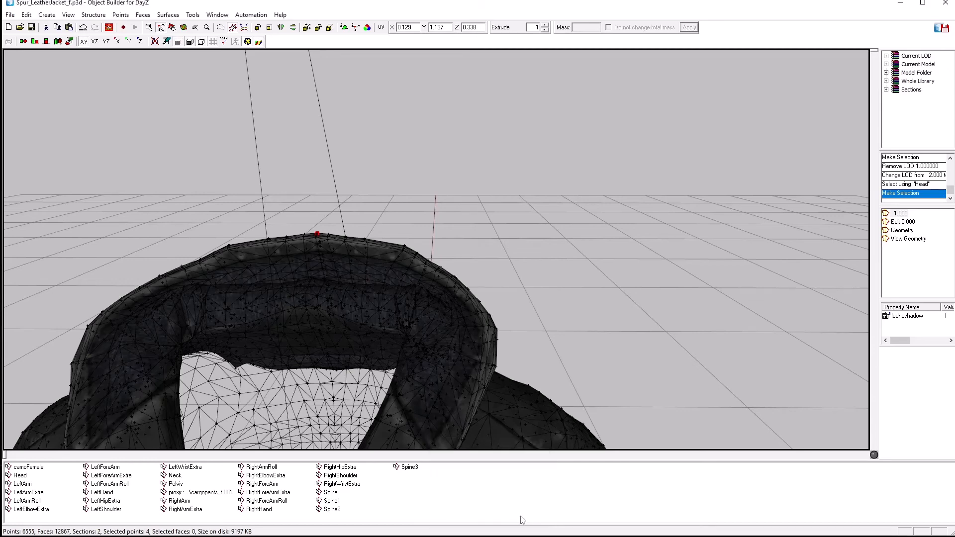
- Delete the Head and cargopants_f.001 proxy named selections from the 1.000 LOD and clear the selection
left_click(20, 475)
right_click(22, 477)
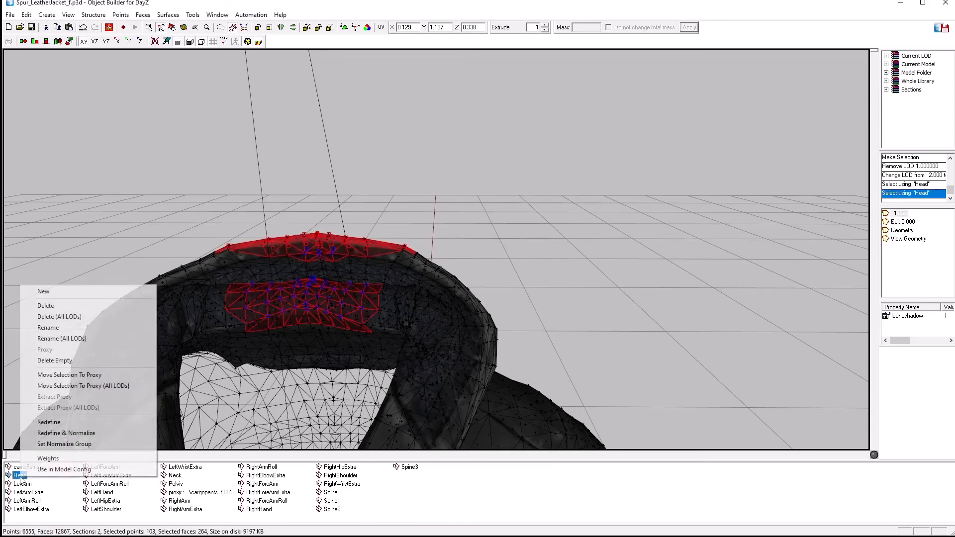
left_click(46, 305)
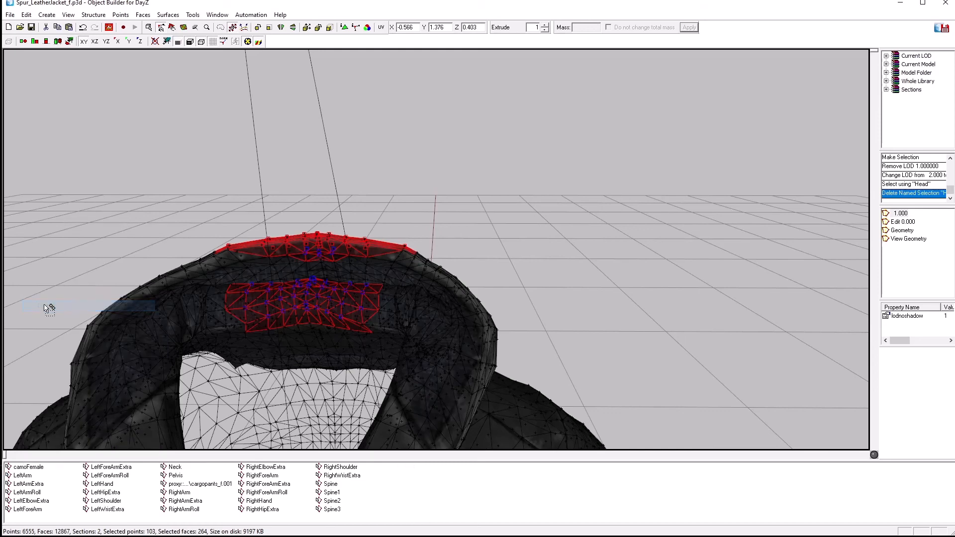
left_click(202, 485)
right_click(200, 484)
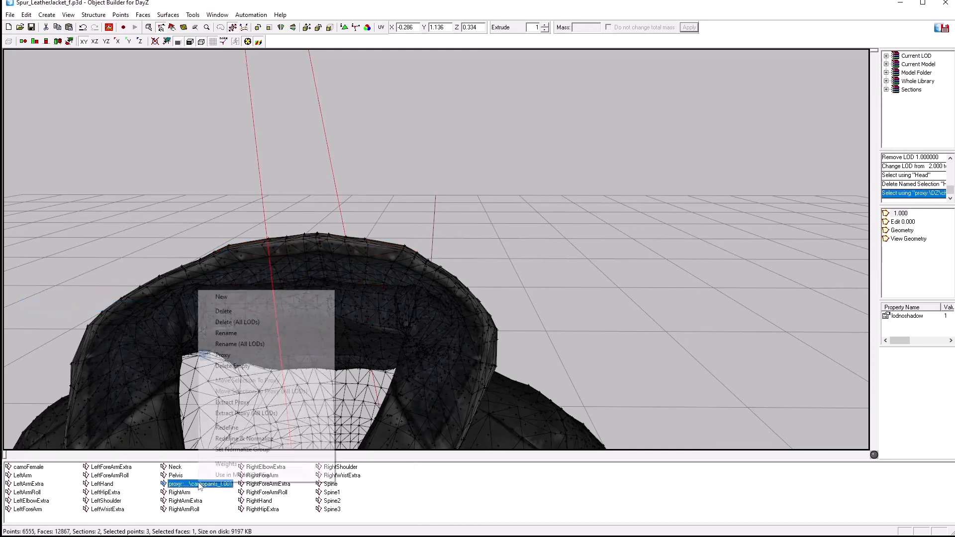
left_click(224, 312)
left_click(234, 182)
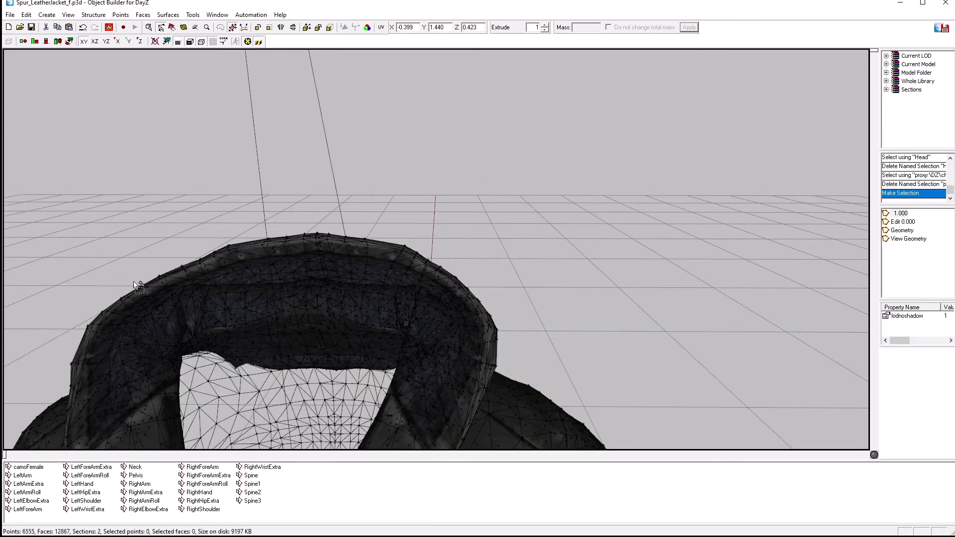
- Switch to the Edit 0.000 LOD with the female body and clear its preselected arm and leg geometry
scroll(335, 256, "down", 5)
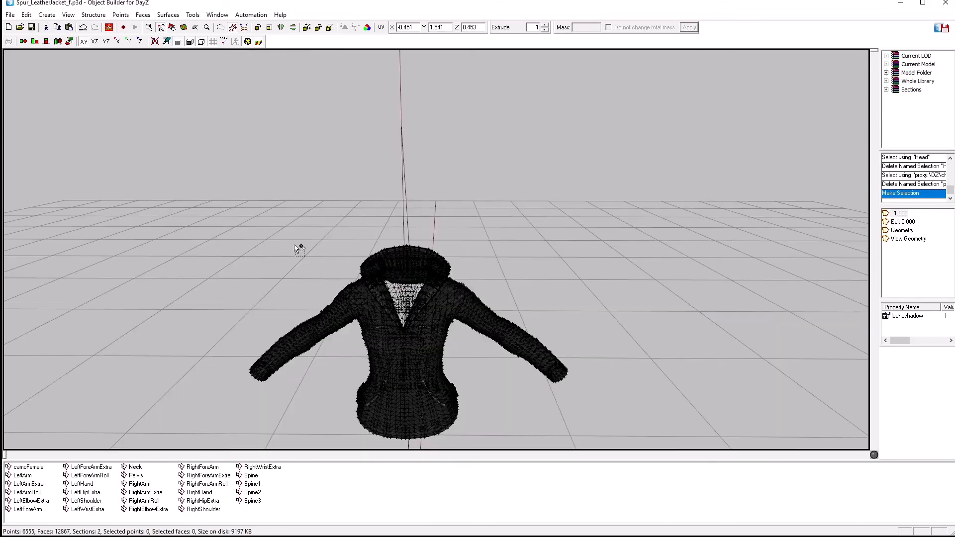
scroll(605, 309, "up", 5)
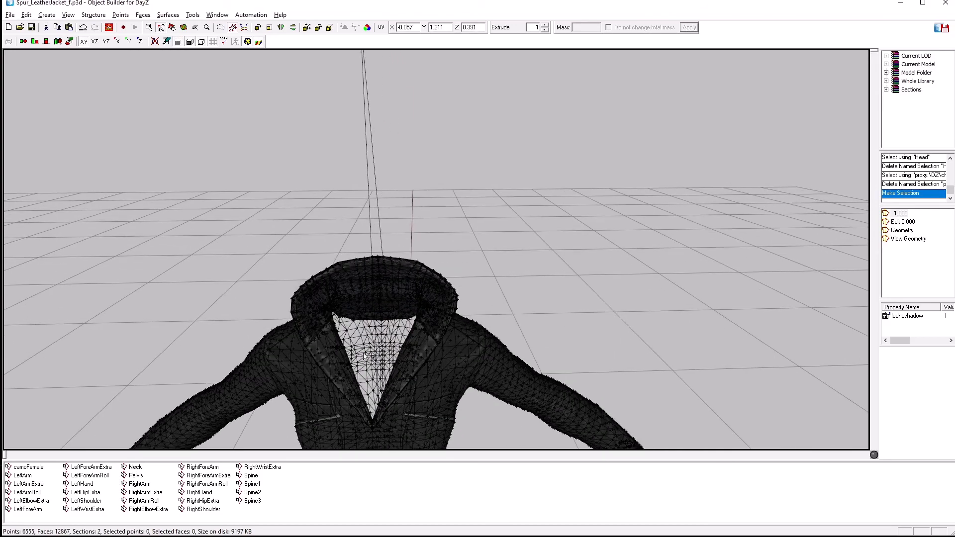
scroll(585, 317, "down", 4)
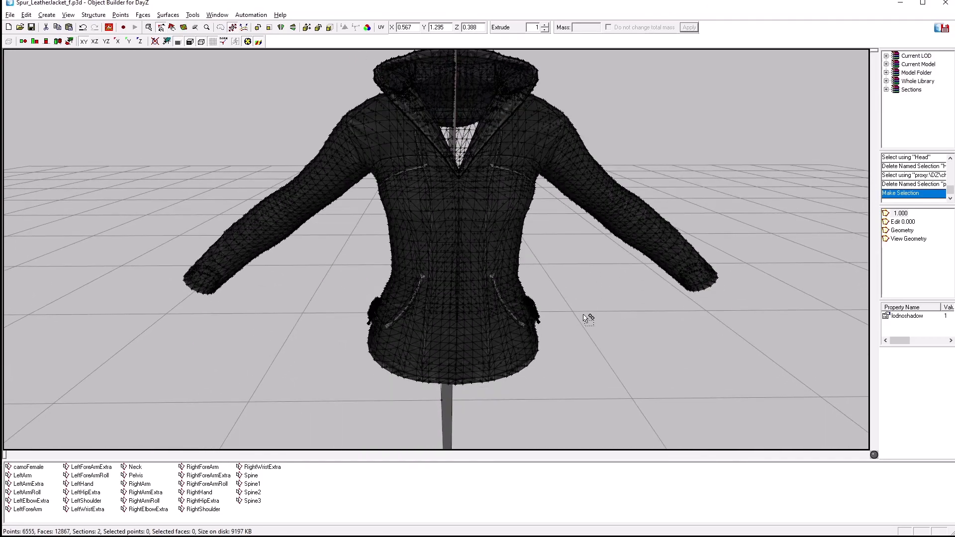
middle_click_drag(584, 314, 556, 332)
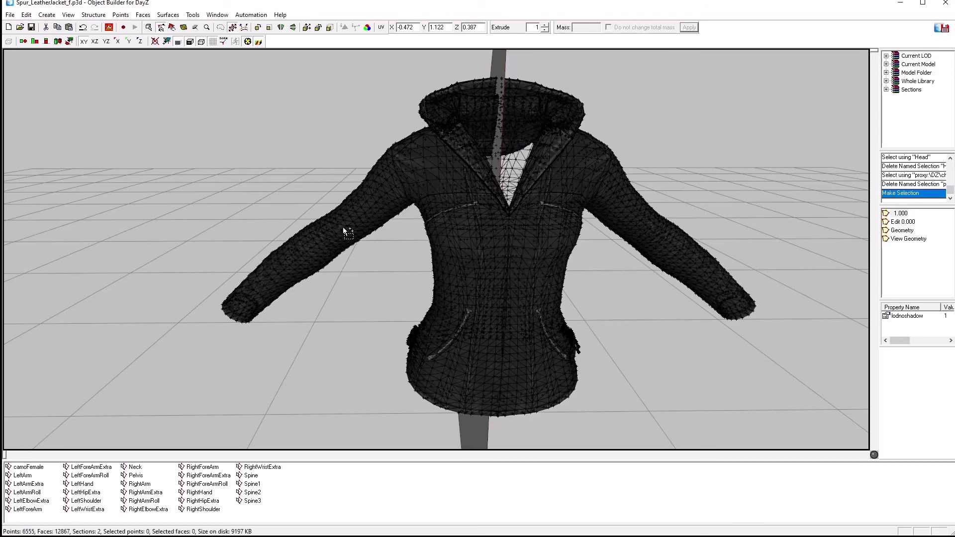
left_click(894, 222)
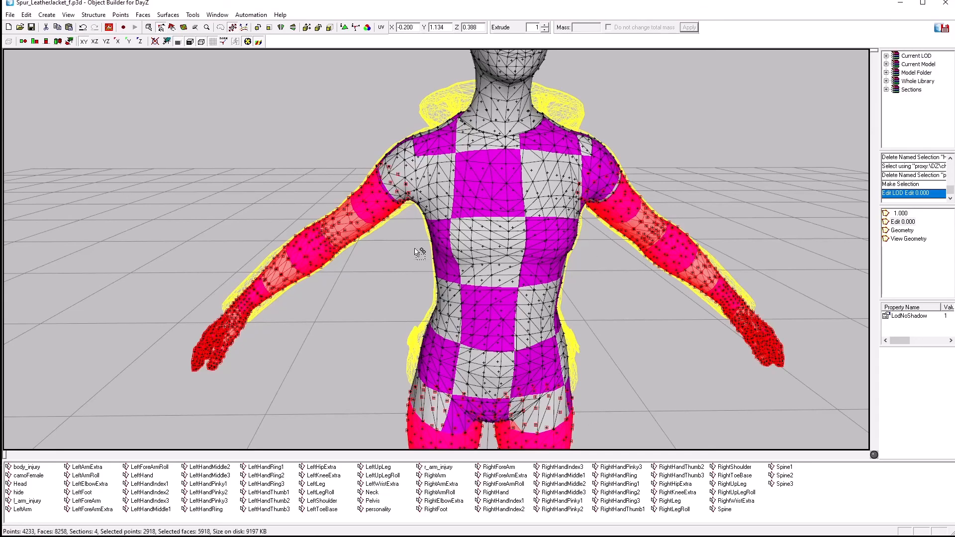
right_click_drag(624, 318, 624, 317, "alt")
scroll(646, 284, "up", 6)
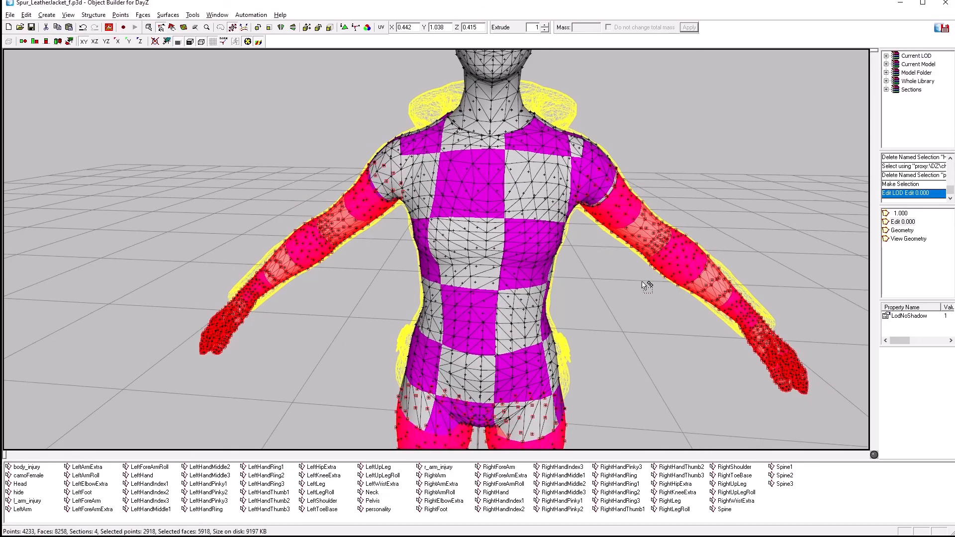
scroll(644, 285, "down", 5)
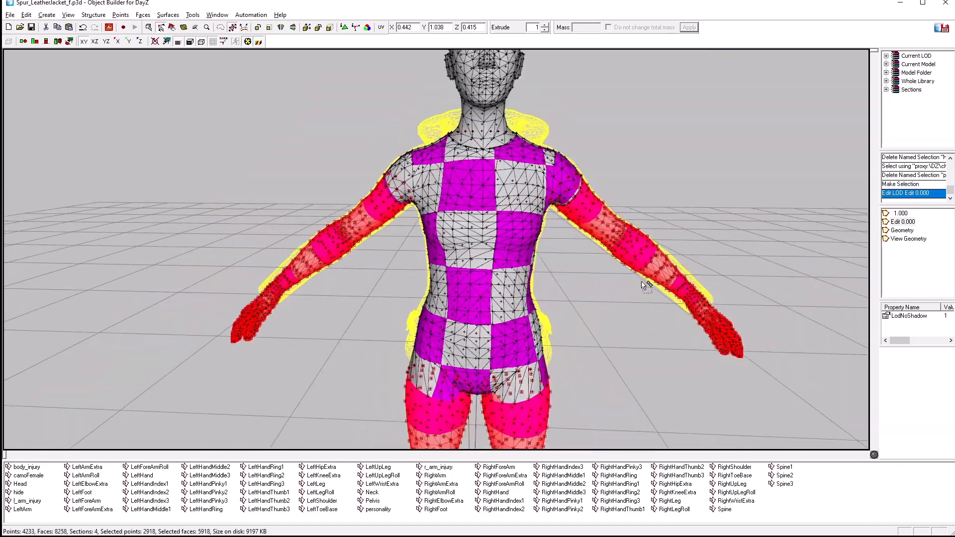
scroll(644, 285, "up", 6)
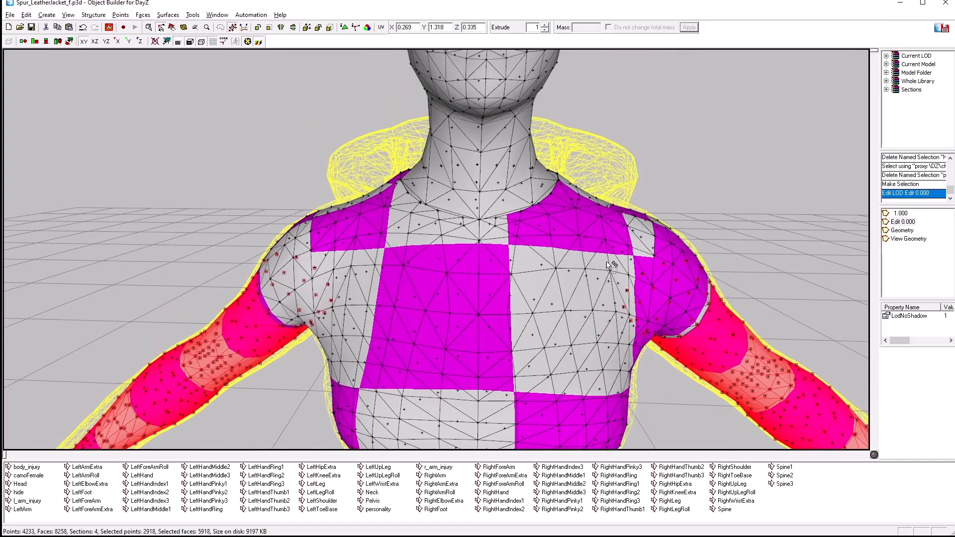
left_click(423, 214)
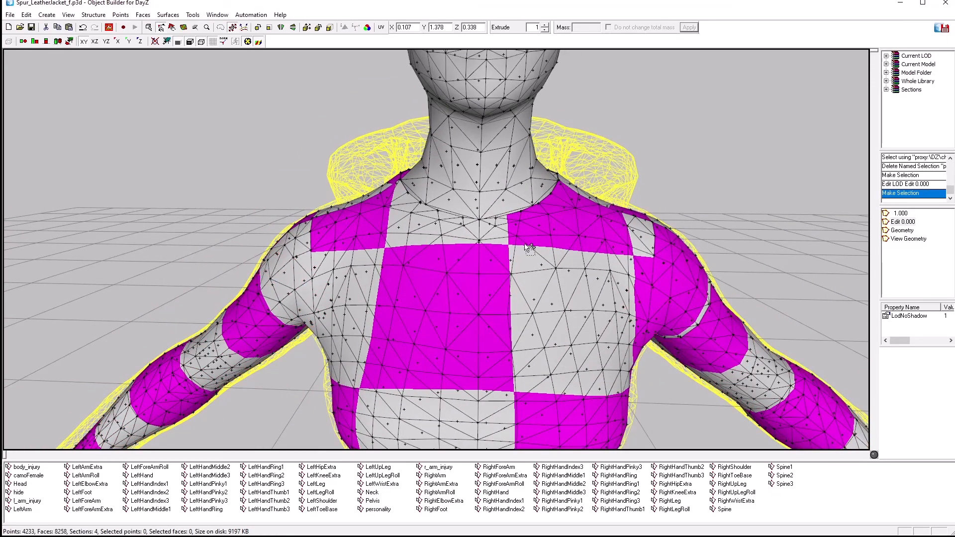
- Select the body's upper-chest faces that lie behind the jacket's V-shaped opening, undoing stray selections
left_click(171, 27)
mouse_move(479, 348)
left_mouse_down()
mouse_move(512, 233)
mouse_move(553, 211)
mouse_move(454, 232)
left_mouse_up()
scroll(455, 233, "up", 5)
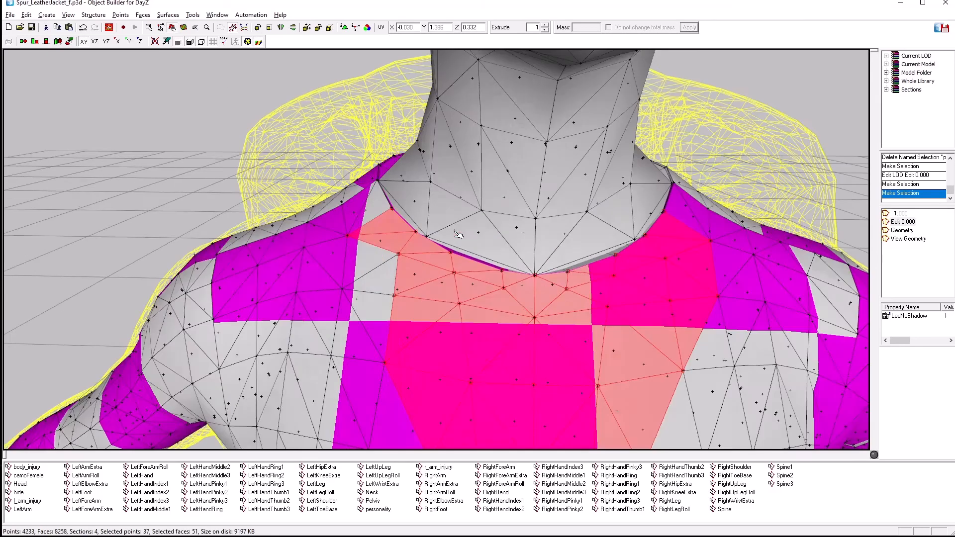
middle_click_drag(454, 232, 321, 286)
mouse_move(332, 284)
left_mouse_down()
mouse_move(579, 261)
mouse_move(400, 314)
mouse_move(313, 284)
mouse_move(535, 366)
mouse_move(397, 385)
left_mouse_up()
key("ctrl+z")
key("ctrl+z")
left_click(580, 262)
middle_click_drag(397, 385, 421, 236)
mouse_move(420, 236)
left_mouse_down()
mouse_move(392, 365)
mouse_move(557, 319)
left_mouse_up()
middle_click_drag(557, 318, 557, 160)
middle_click_drag(428, 209, 406, 428)
- Extend the face selection around the shirt's neckline to cover the area exposed by the jacket's opening, comparing against the 1.000 LOD
double_click(897, 217)
left_click_drag(298, 228, 281, 269)
scroll(437, 248, "up", 3)
mouse_move(437, 248)
middle_mouse_down()
mouse_move(572, 294)
mouse_move(801, 330)
middle_mouse_up()
left_click_drag(801, 330, 865, 270)
middle_click_drag(866, 270, 653, 322)
left_click_drag(653, 321, 715, 250)
middle_click_drag(713, 247, 148, 358)
left_click_drag(148, 358, 110, 304)
scroll(281, 357, "down", 10)
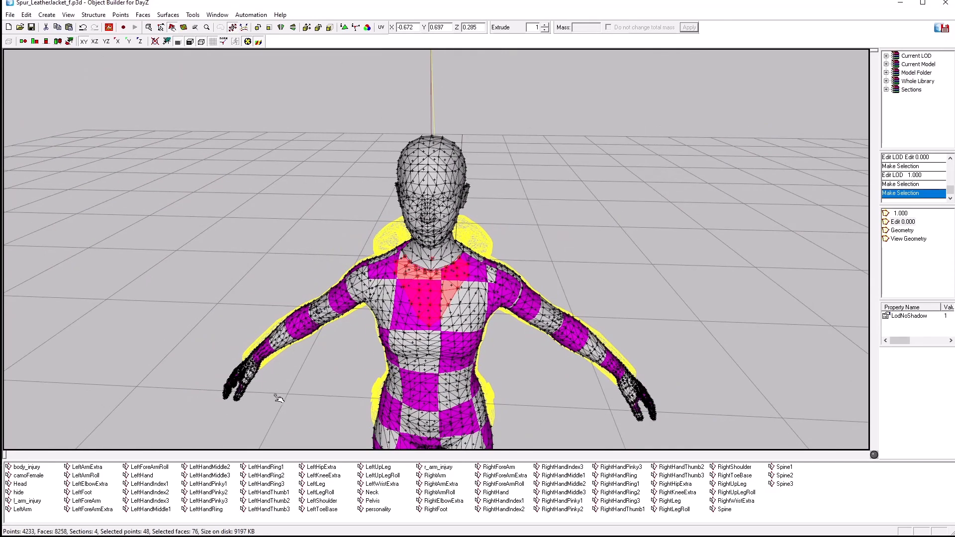
- Create a new 2.000 LOD and paste the selected chest faces into it
right_click(909, 266)
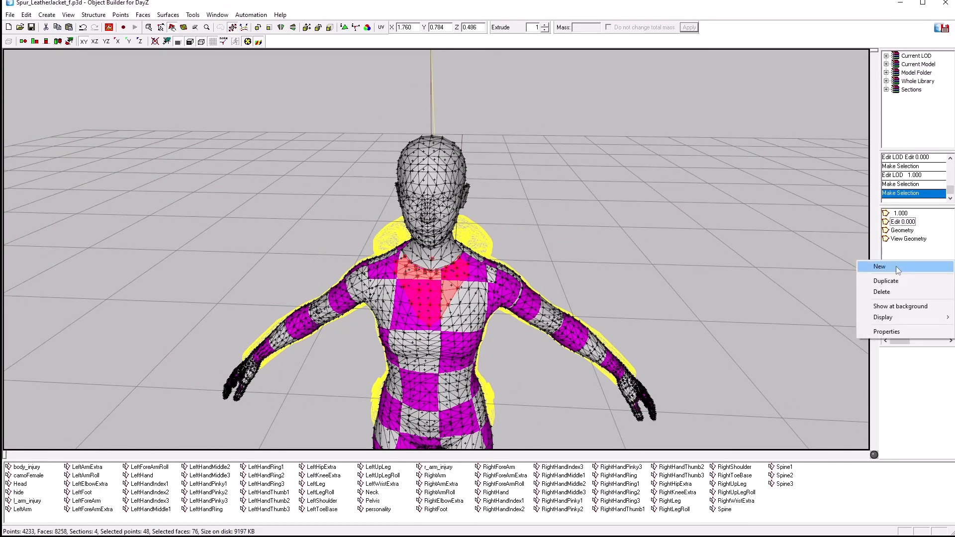
left_click(896, 267)
double_click(898, 222)
key("ctrl+v")
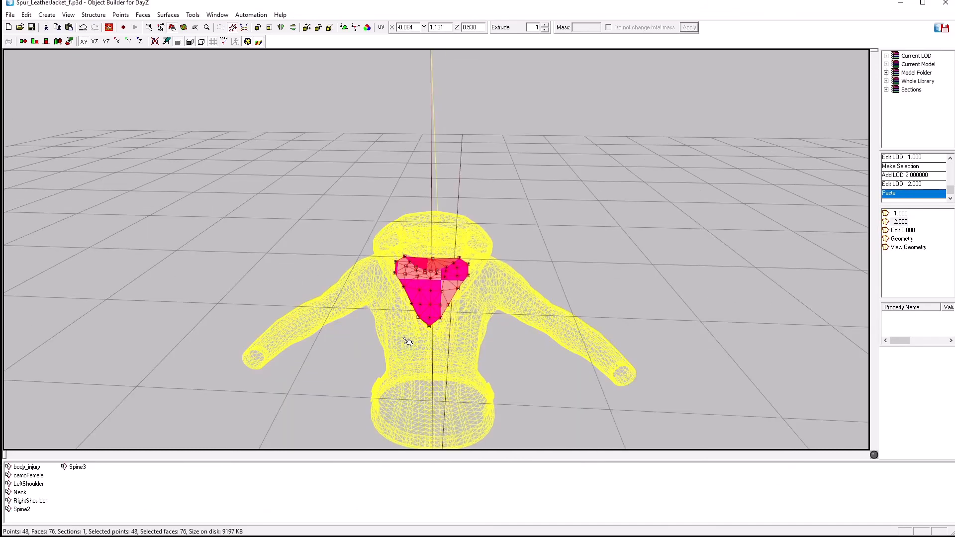
- Delete the body_injury and camoFemale named selections from the chest patch in the 2.000 LOD
left_click(39, 469)
left_click(26, 476)
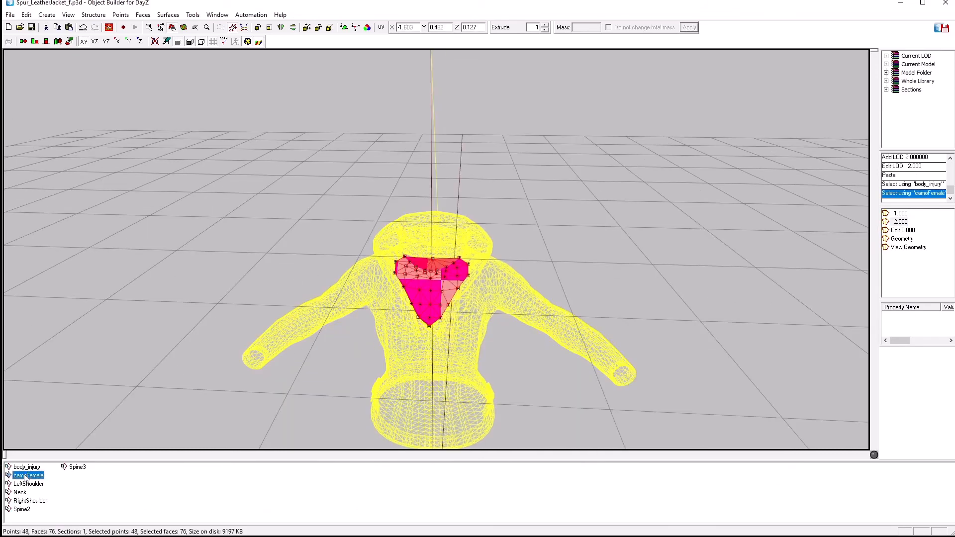
left_click(22, 468)
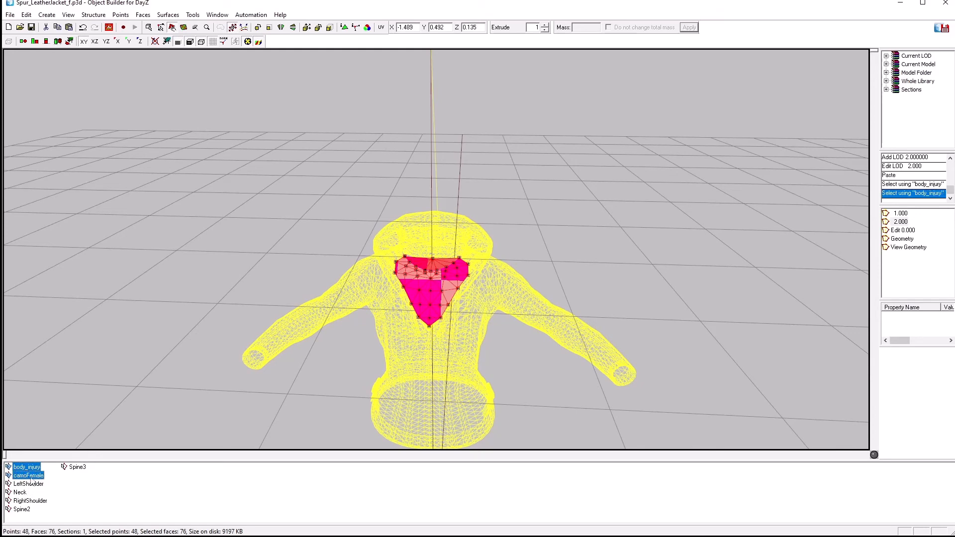
right_click(27, 470)
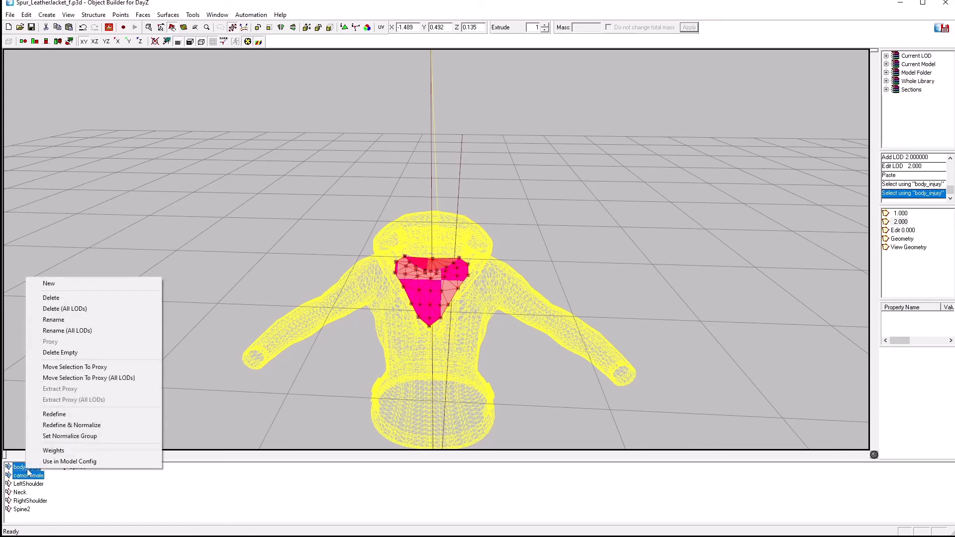
left_click(52, 298)
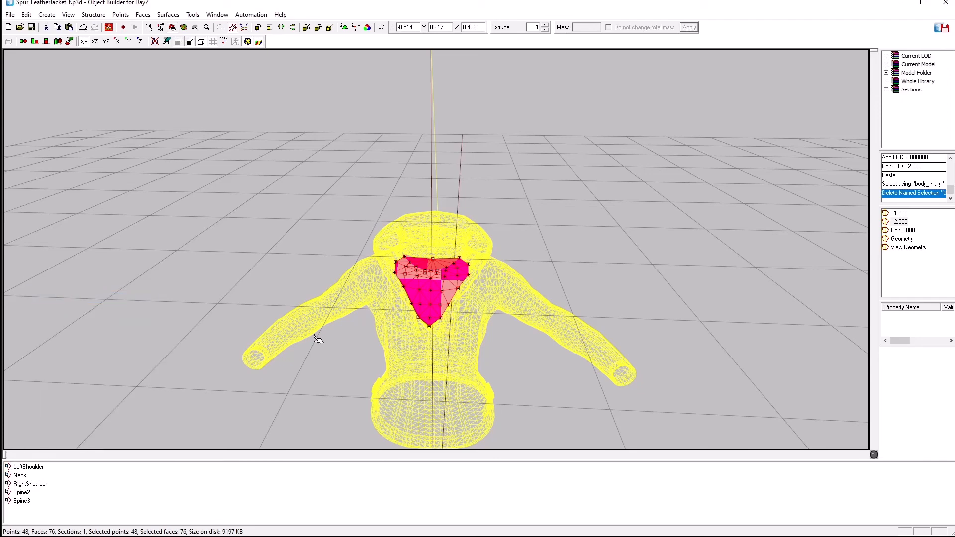
- Paste the cleaned chest patch into the jacket's 1.000 LOD and clear the selection
left_click(901, 213)
key("ctrl+v")
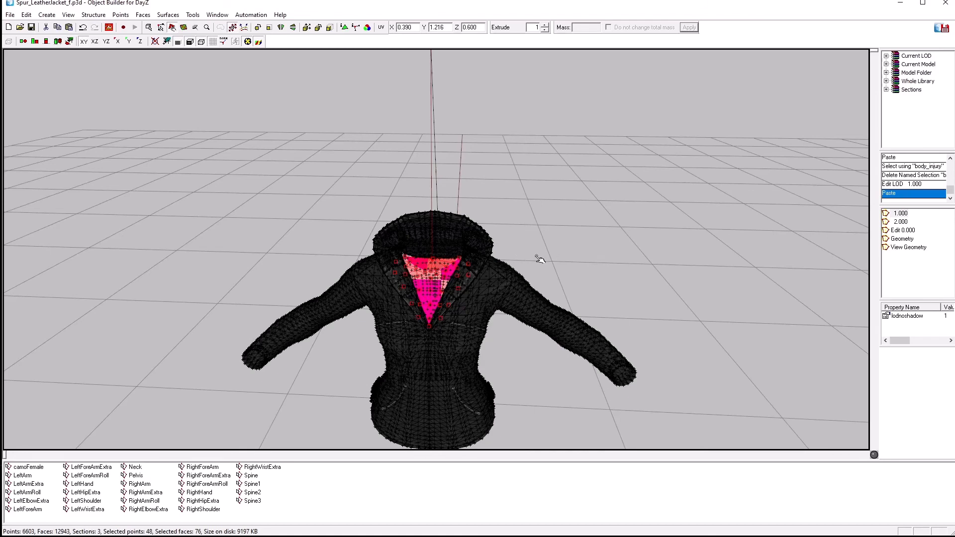
left_click(537, 256)
scroll(542, 309, "down", 3)
scroll(543, 311, "up", 3)
left_click(297, 216)
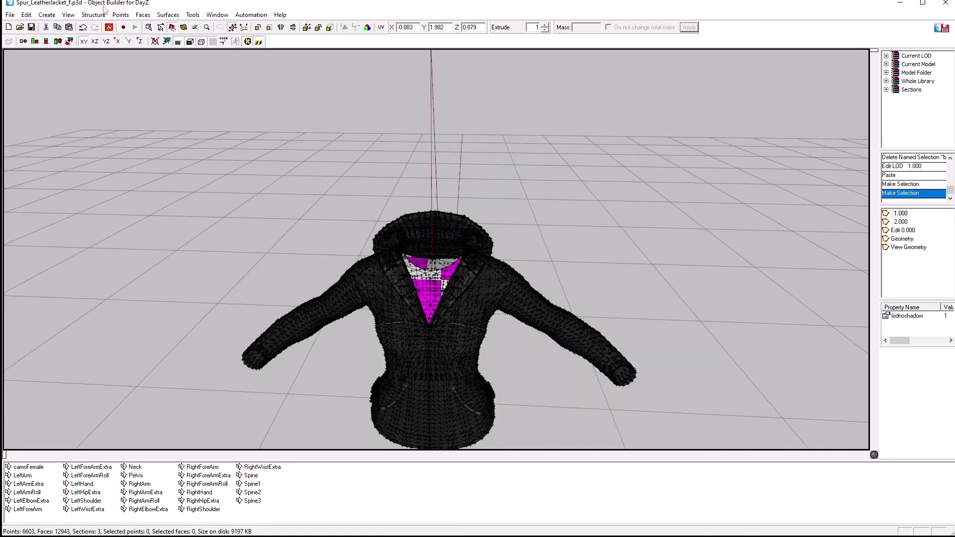
- Open the external viewer and examine how the shirt patch fills the jacket's neck opening from several angles
left_click(108, 27)
left_click(135, 33)
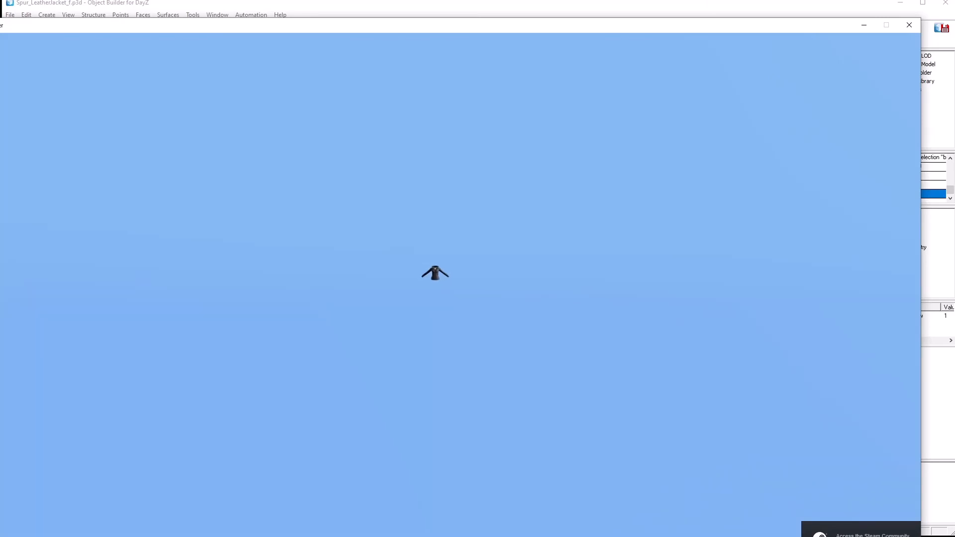
scroll(460, 285, "up", 10)
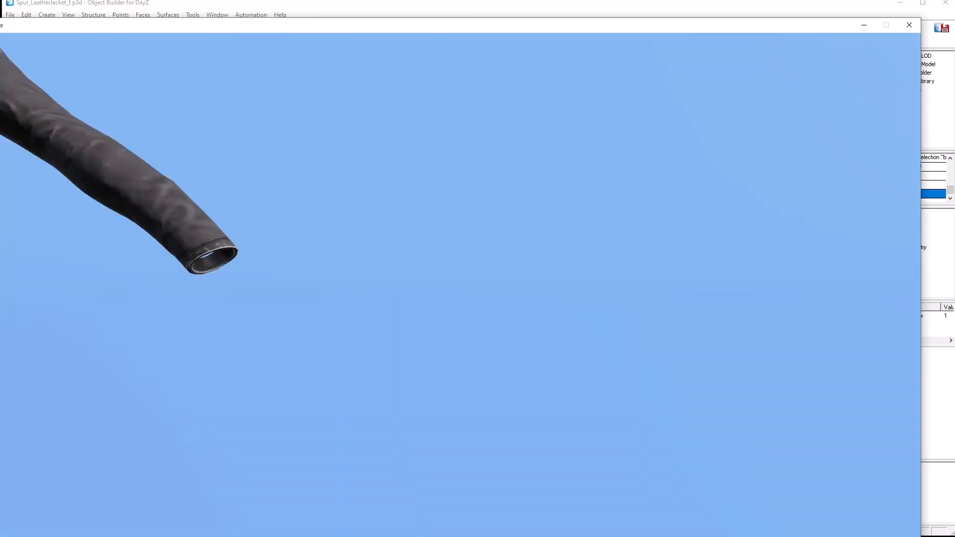
scroll(460, 285, "down", 8)
scroll(460, 285, "up", 1)
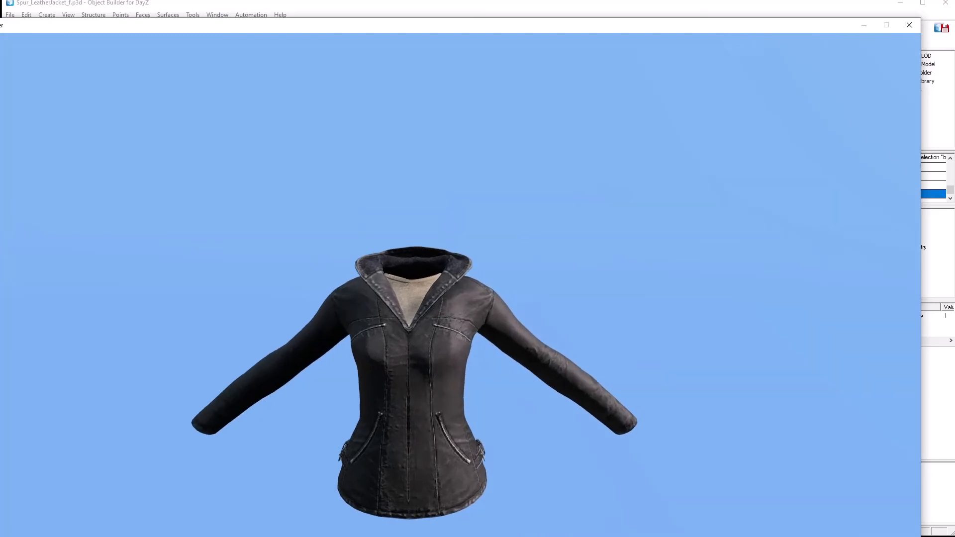
left_click_drag(460, 285, 528, 291)
scroll(460, 285, "up", 2)
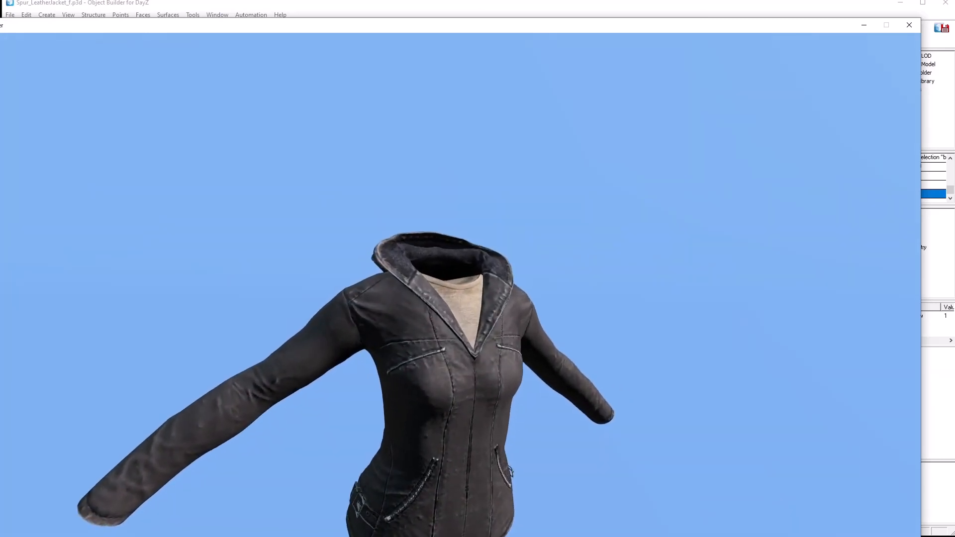
- Examine the inside of the collar and the shirt patch's edges from above and up close for gaps, and return to the model
scroll(461, 285, "down", 1)
left_click_drag(460, 285, 373, 298)
scroll(460, 285, "down", 2)
scroll(460, 285, "down", 1)
scroll(461, 285, "up", 4)
scroll(461, 285, "down", 3)
scroll(460, 285, "up", 6)
left_click_drag(460, 285, 448, 318)
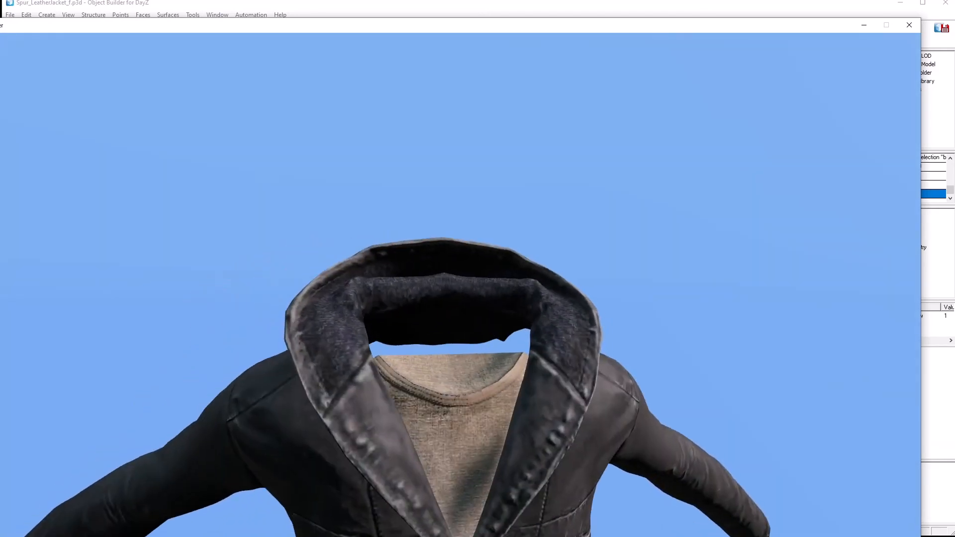
scroll(460, 285, "down", 3)
scroll(460, 285, "up", 6)
scroll(460, 285, "down", 3)
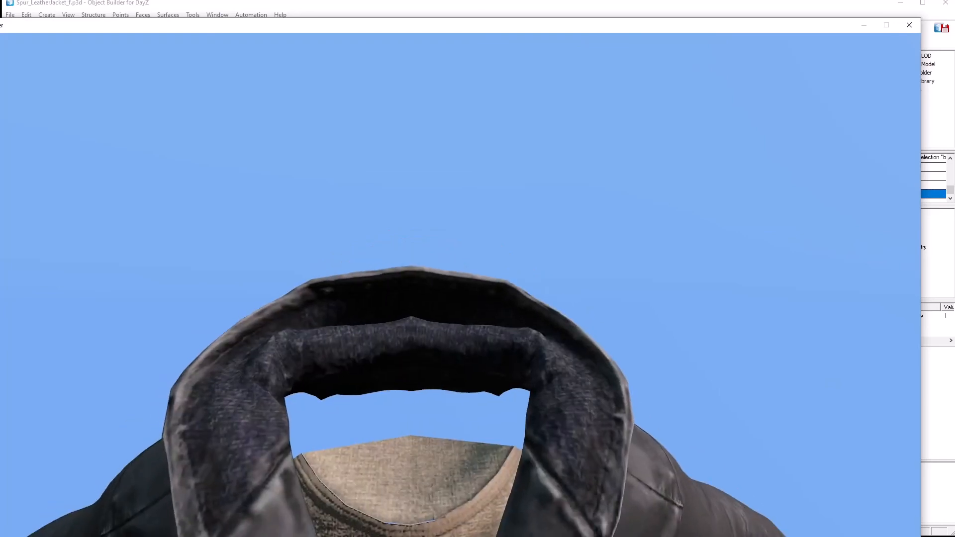
scroll(460, 285, "down", 6)
scroll(460, 285, "up", 3)
scroll(460, 285, "up", 3)
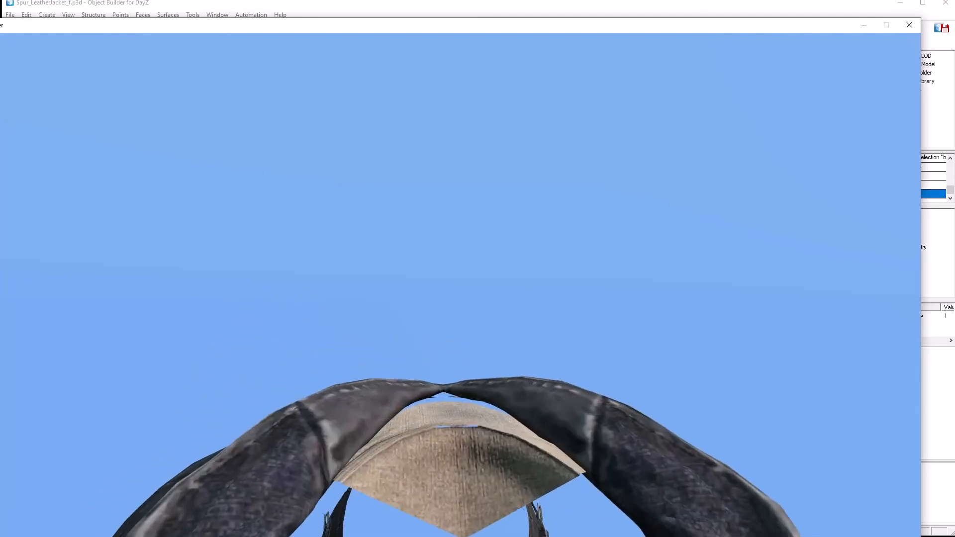
left_click_drag(460, 285, 460, 199)
scroll(460, 285, "up", 3)
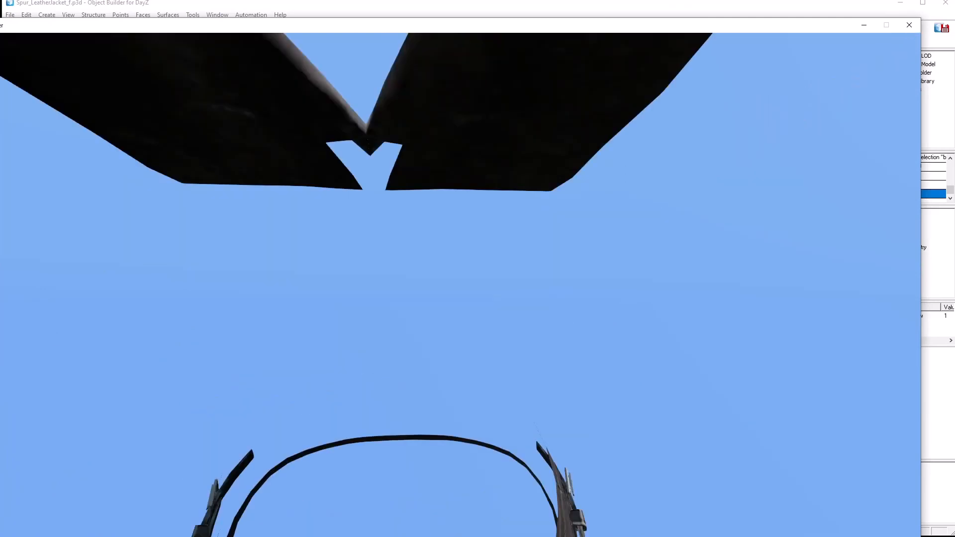
left_click_drag(460, 285, 448, 324)
left_click_drag(460, 285, 488, 248)
left_click_drag(460, 285, 467, 335)
key("super")
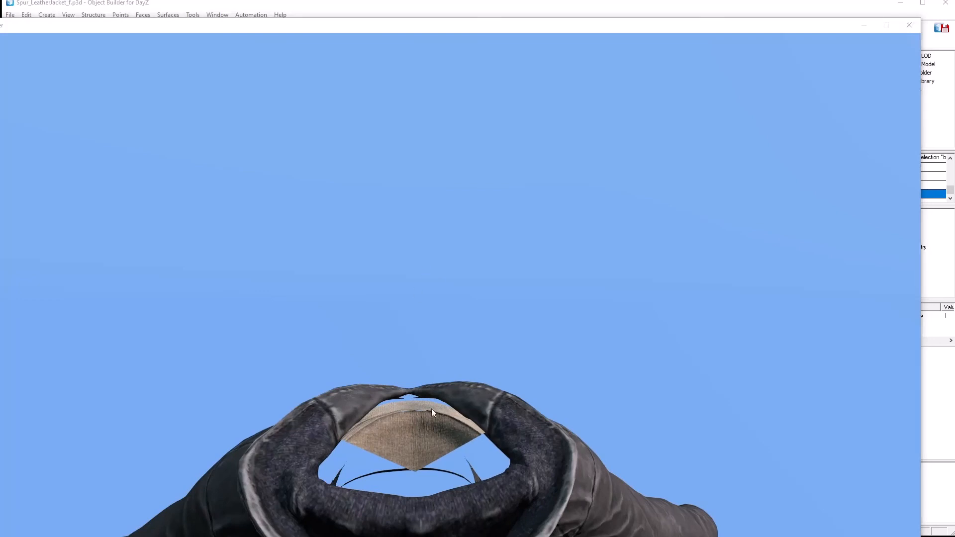
left_click(781, 4)
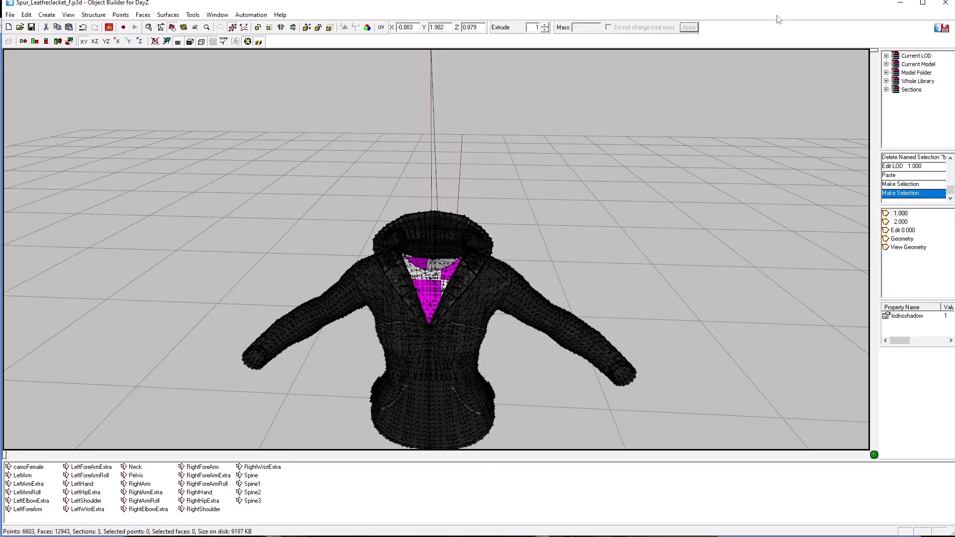
- In the Edit 0.000 LOD, select the two narrow faces at the front edge of the body's shirt neckline
left_click(902, 230)
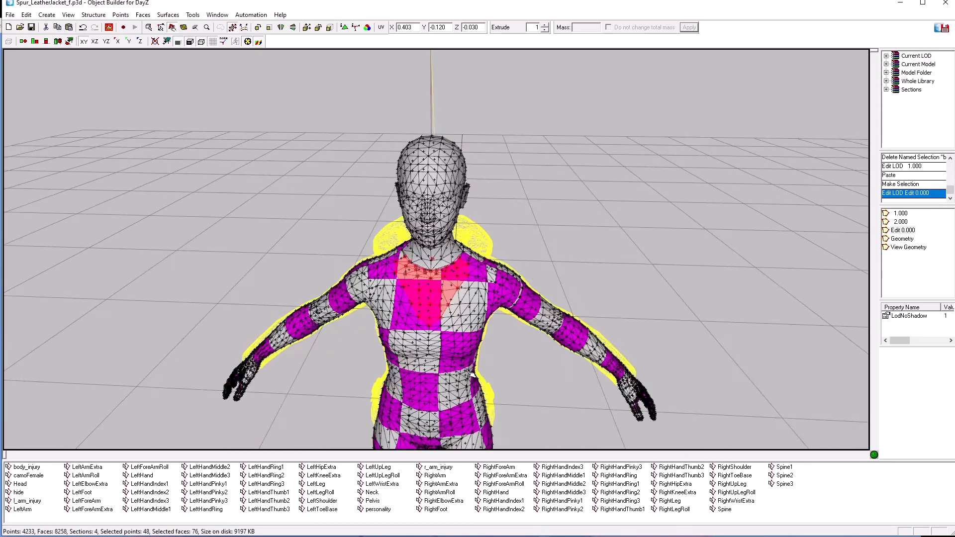
scroll(469, 361, "down", 5)
mouse_move(518, 354)
middle_mouse_down()
mouse_move(505, 356)
mouse_move(519, 354)
middle_mouse_up()
scroll(522, 356, "up", 8)
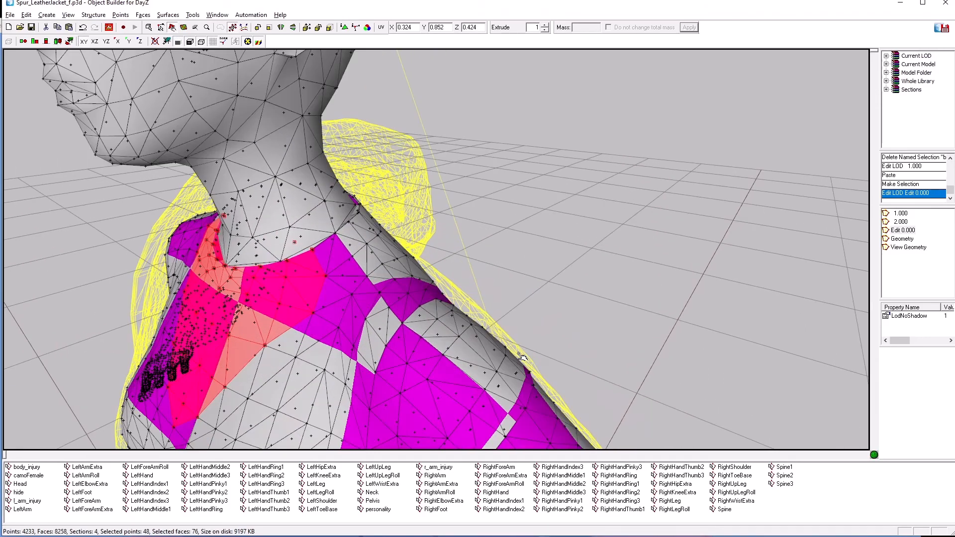
scroll(522, 356, "up", 8)
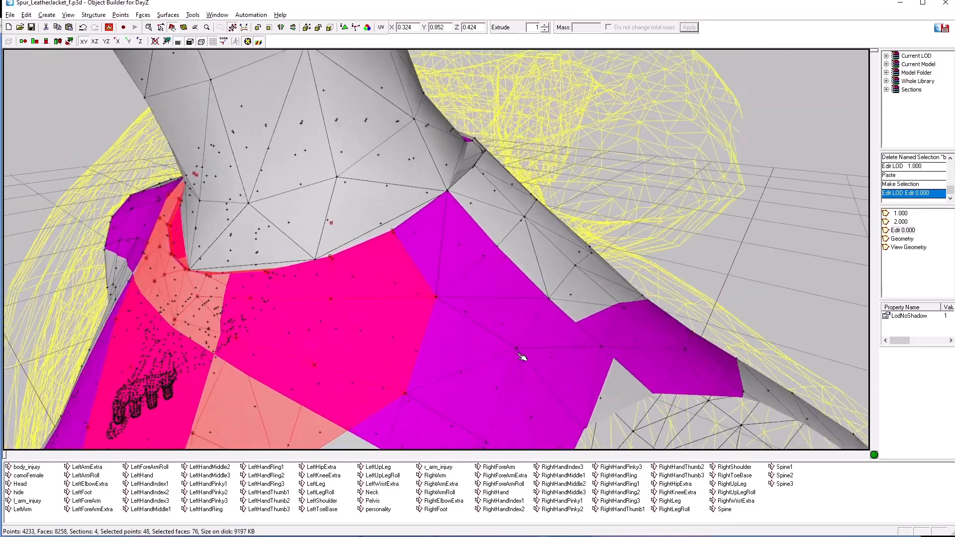
scroll(522, 356, "down", 6)
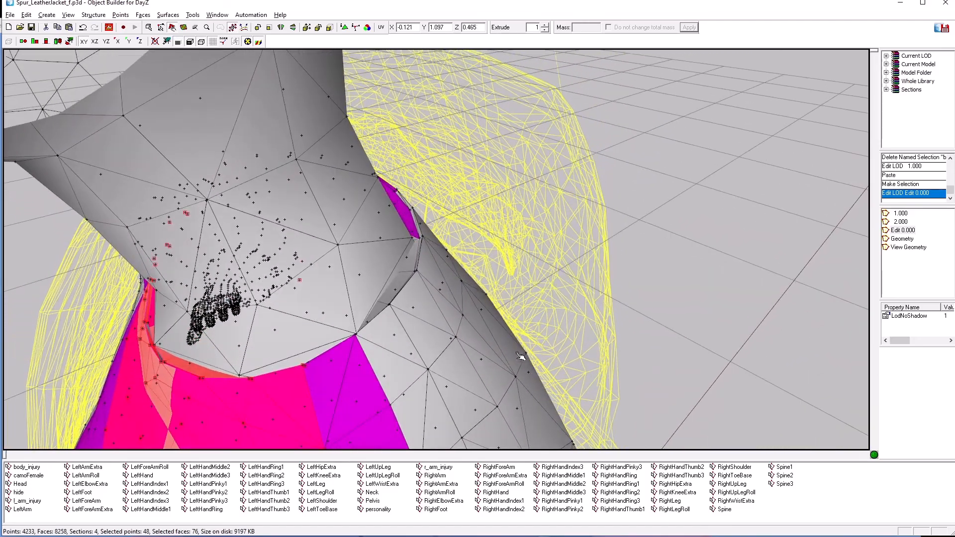
left_click(151, 331)
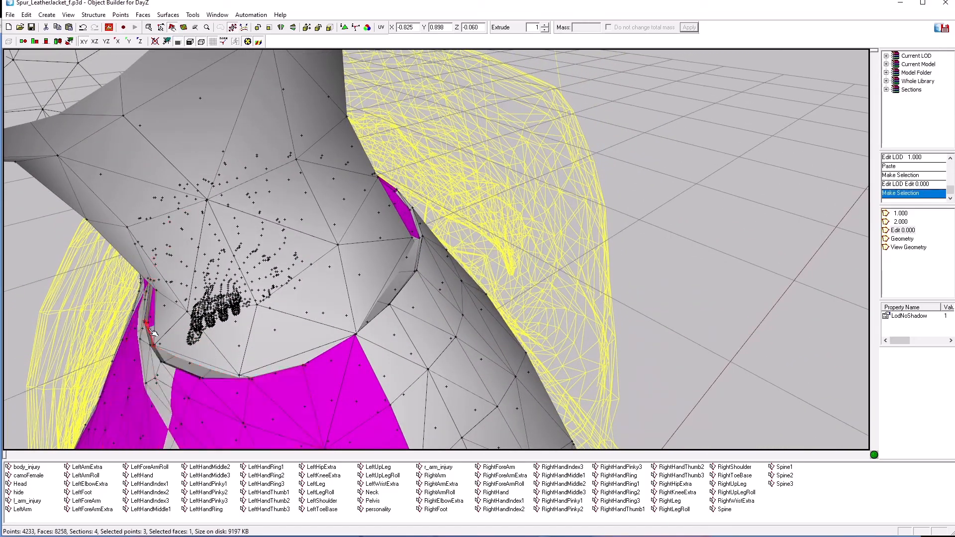
left_click(162, 360, "shift")
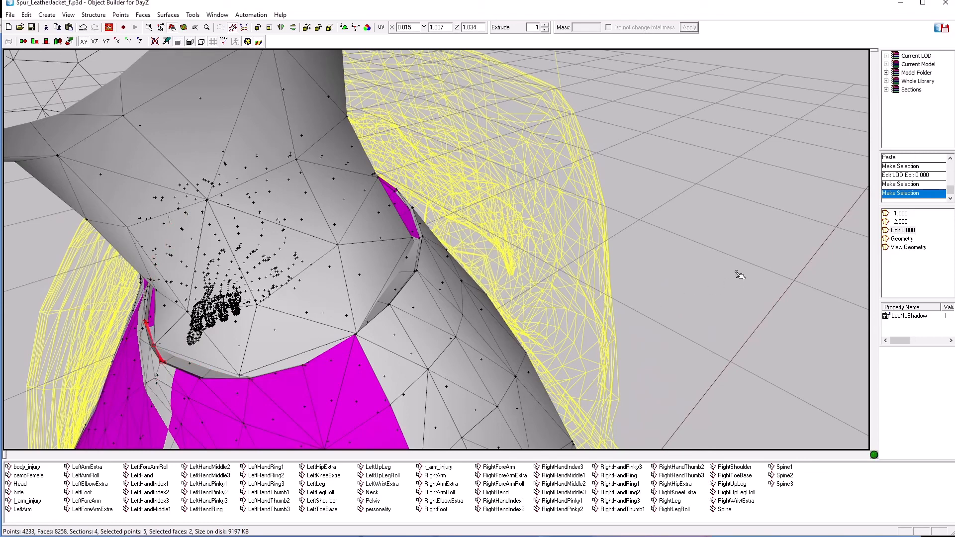
- Paste the two neckline faces into the 2.000 LOD and delete the body_injury and camoFemale named selections
left_click(890, 224)
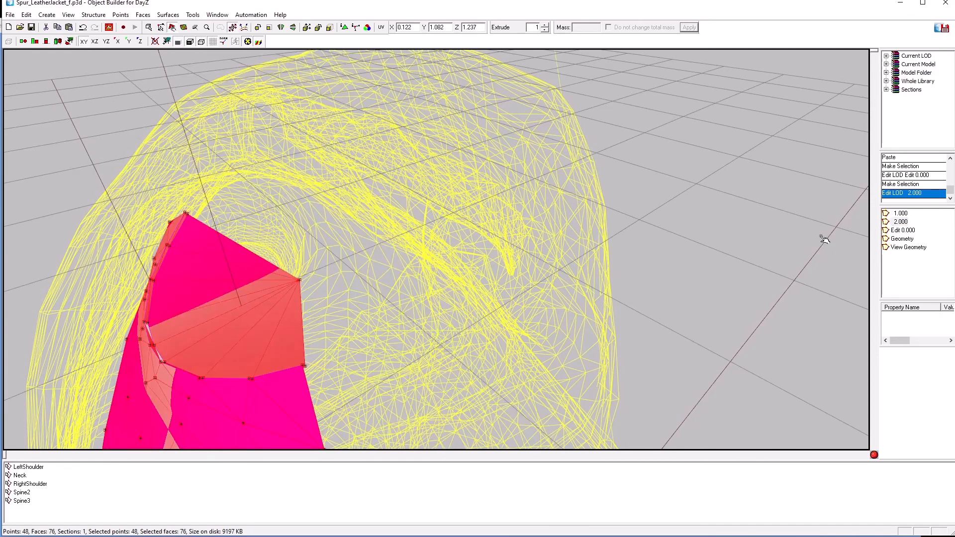
key("ctrl+v")
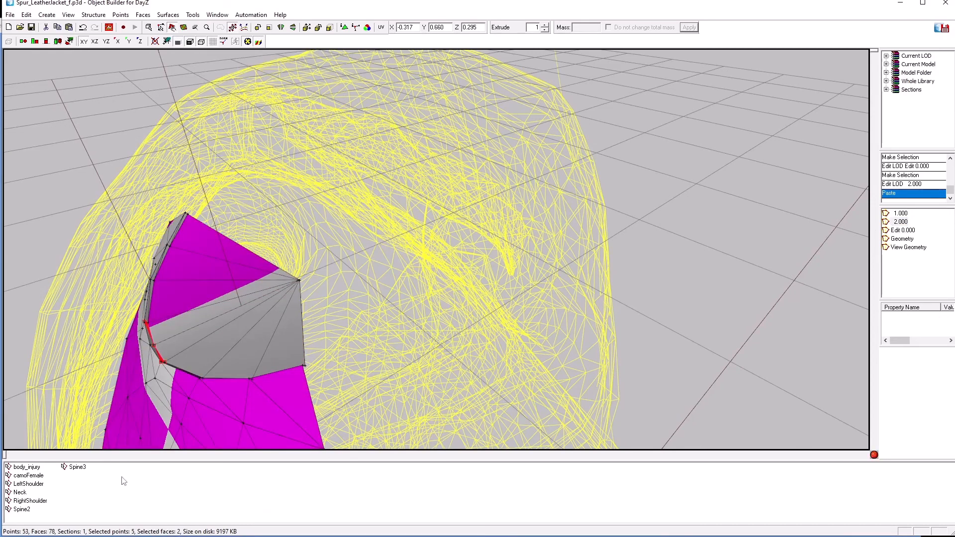
left_click(26, 467)
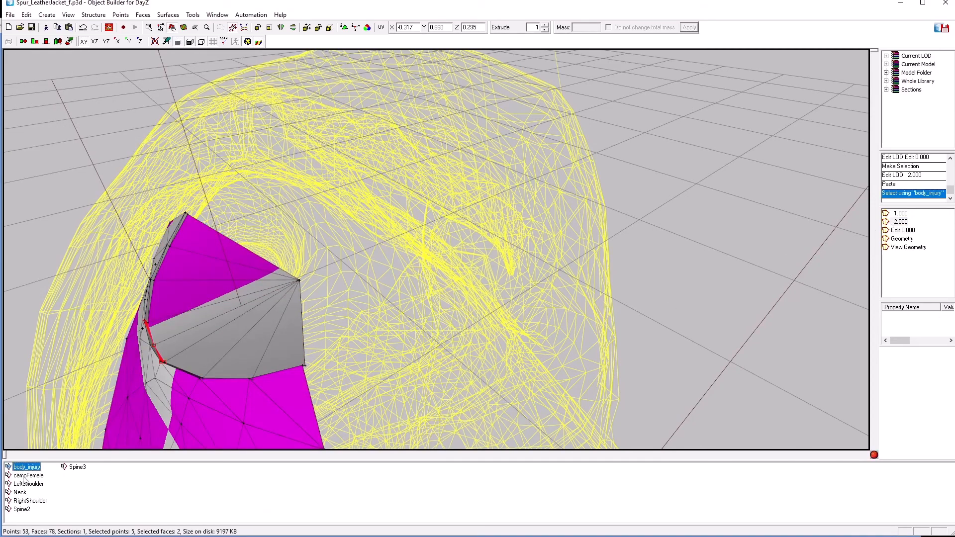
right_click(27, 468)
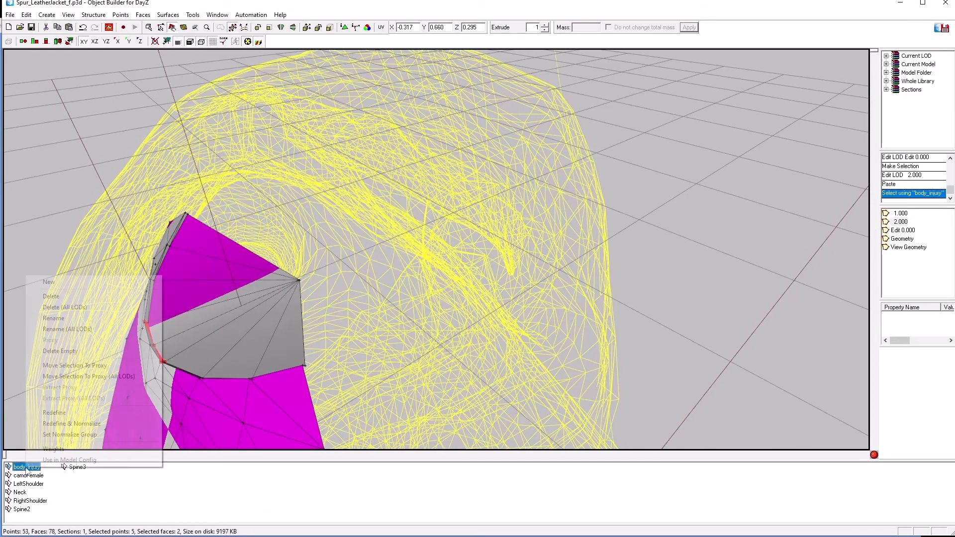
left_click(52, 353)
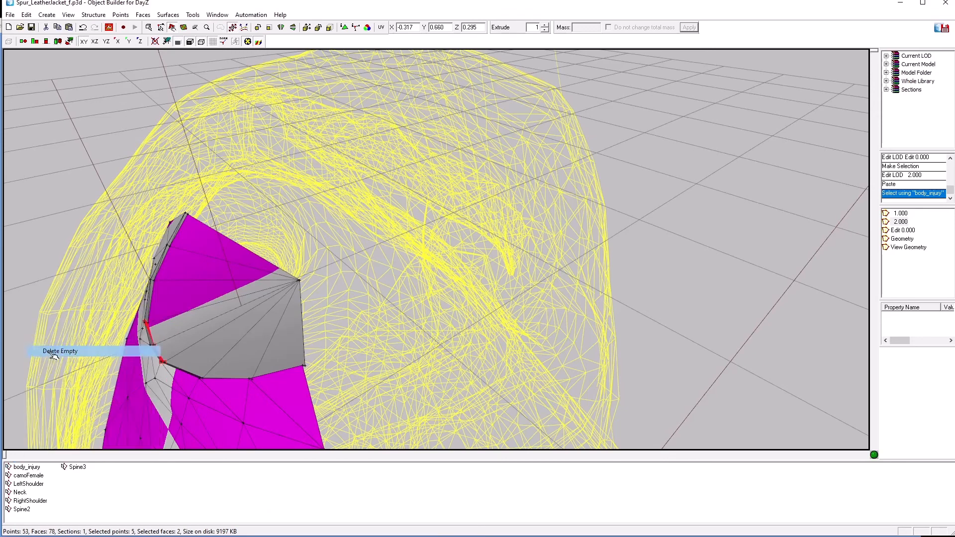
left_click(26, 468)
right_click(29, 467)
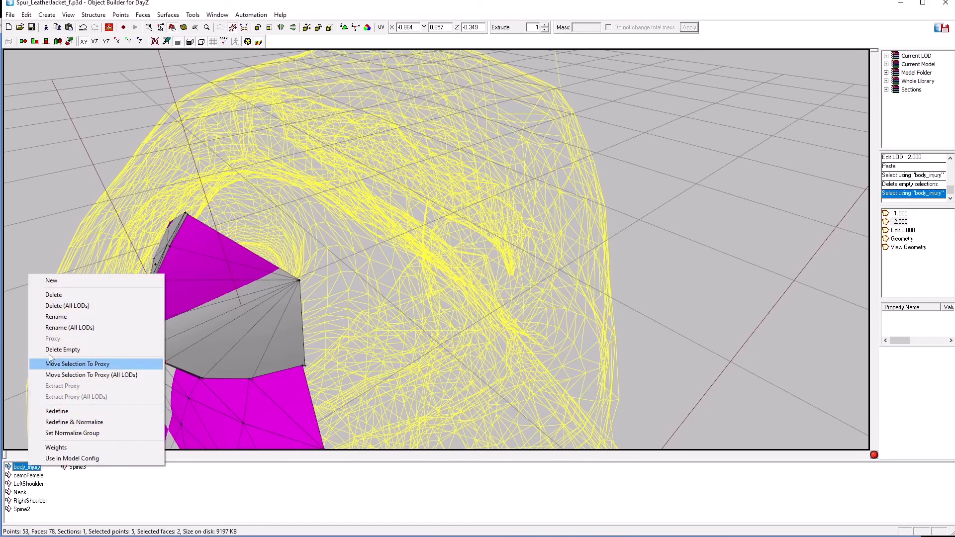
left_click(53, 294)
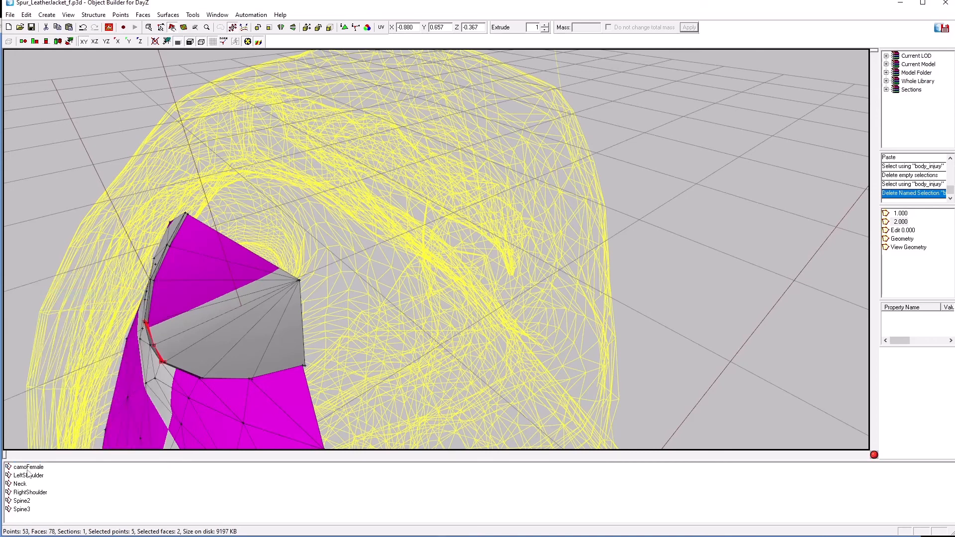
right_click(27, 468)
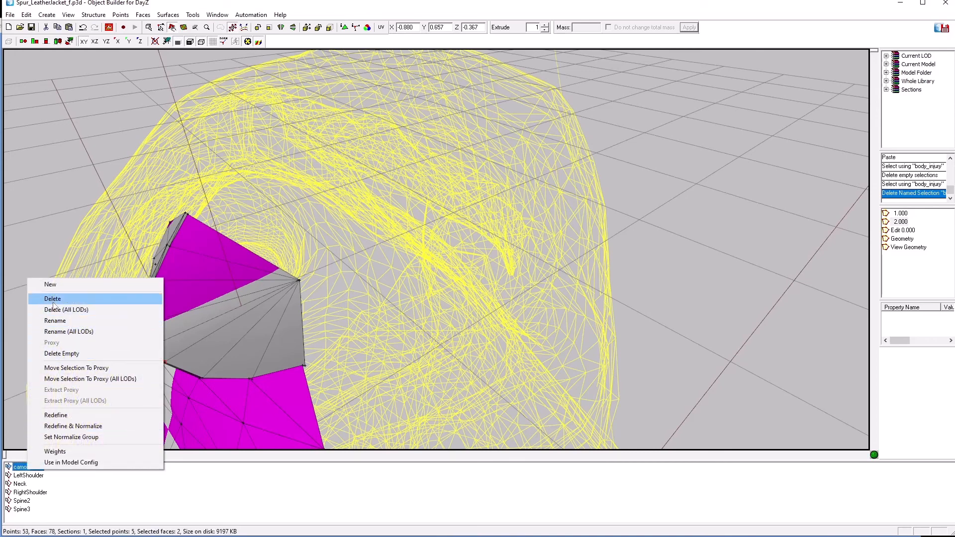
left_click(53, 300)
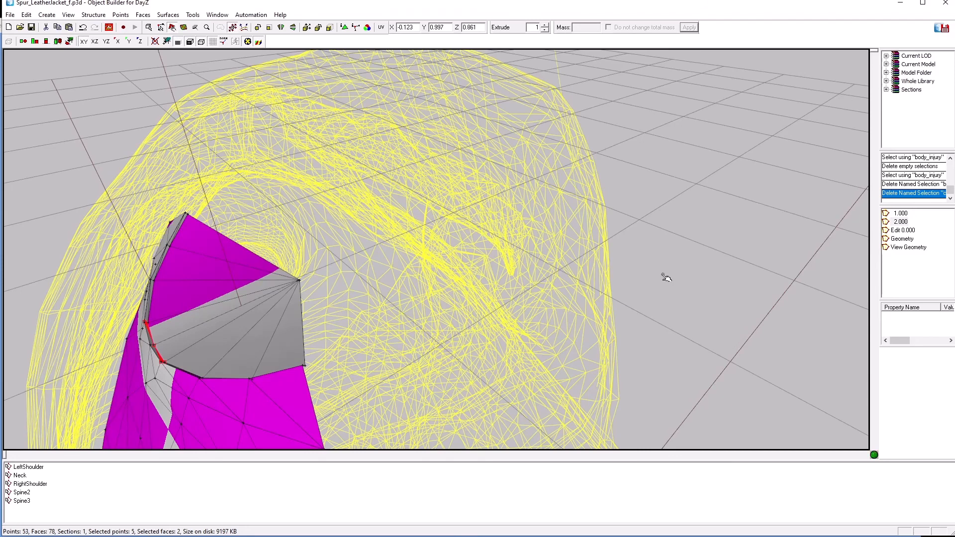
- Paste the two cleaned neckline faces into the jacket's 1.000 LOD and clear the selection
key("ctrl+v")
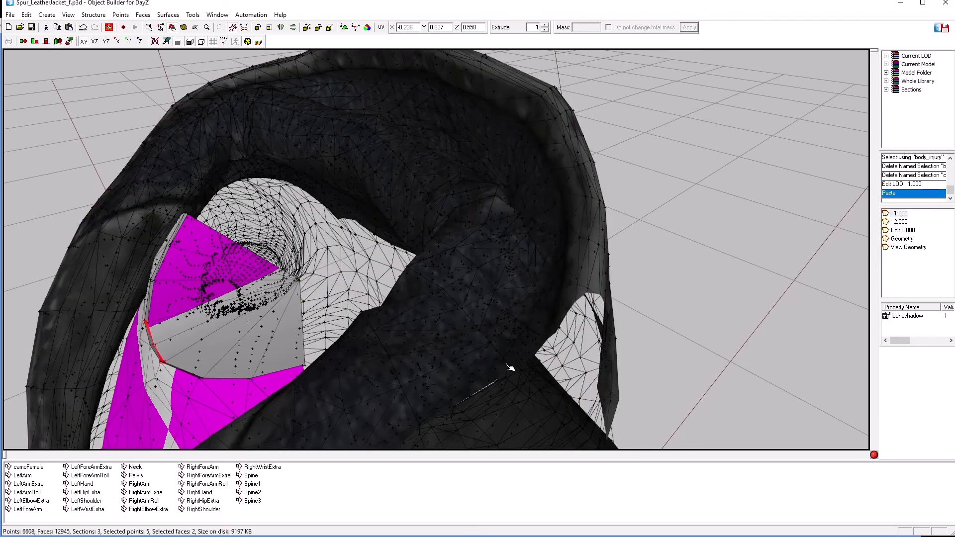
left_click(466, 307)
scroll(382, 380, "down", 5)
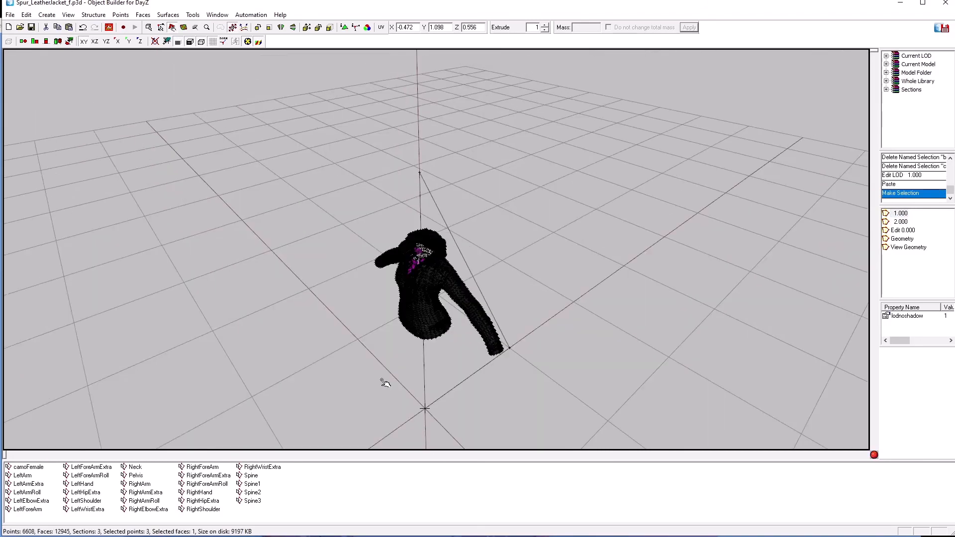
left_click(382, 377)
- Delete the large stray triangle crossing the jacket in the 1.000 LOD and save the model
middle_click_drag(383, 377, 384, 378)
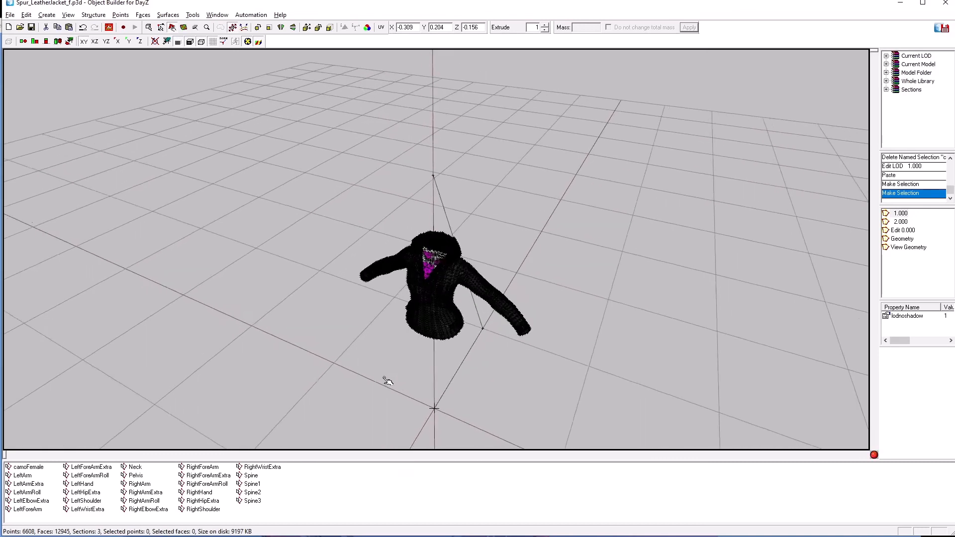
scroll(385, 378, "up", 3)
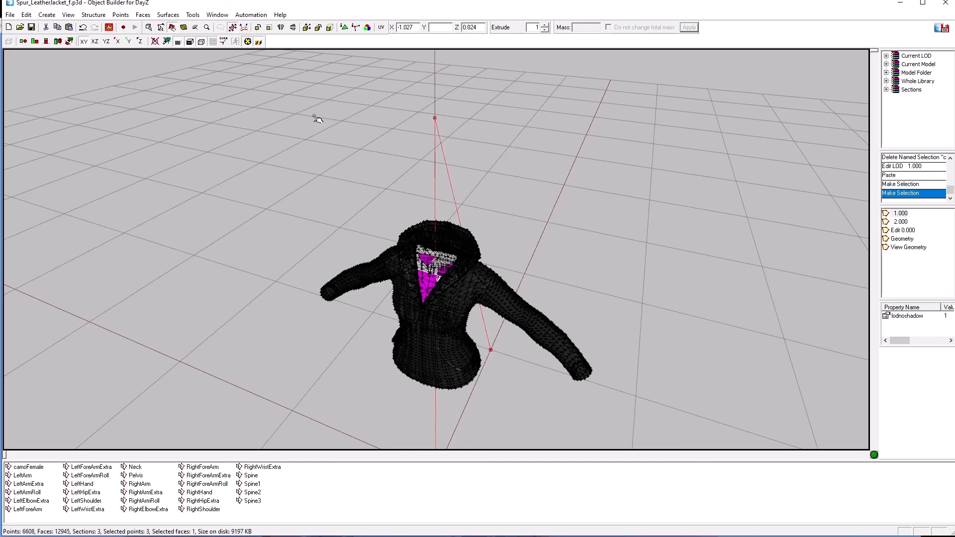
key("Delete")
scroll(401, 348, "down", 3)
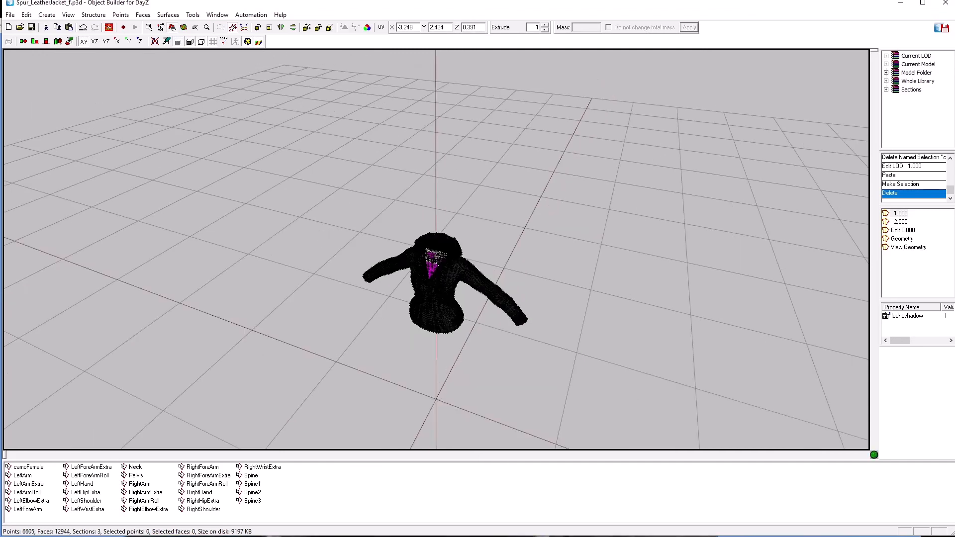
left_click(33, 29)
- Check the jacket's collar and back up close in the 1.000 LOD and save the model again
scroll(427, 334, "down", 2)
scroll(426, 338, "up", 5)
scroll(431, 343, "up", 4)
middle_click_drag(334, 367, 337, 369)
scroll(334, 367, "up", 4)
scroll(334, 367, "down", 2)
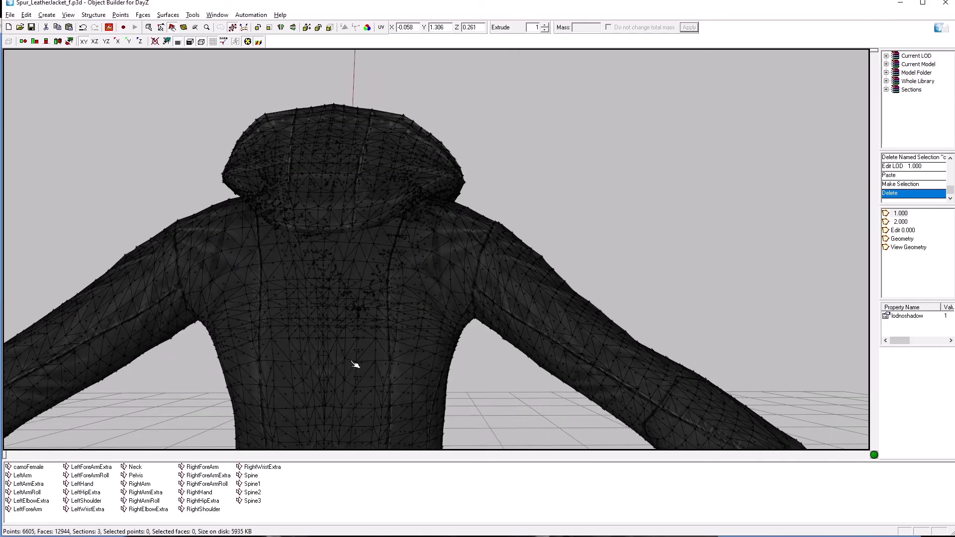
left_click(32, 28)
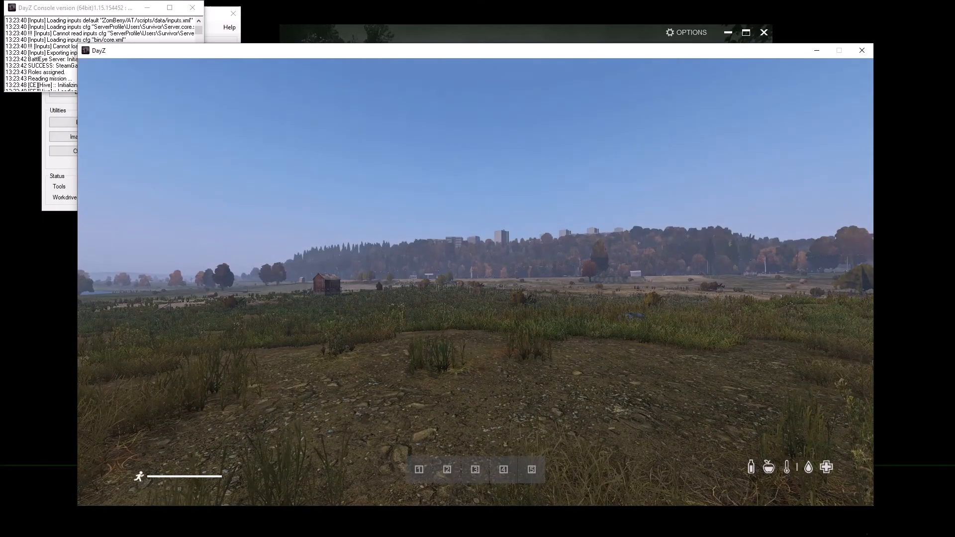
- In DayZ, view the character in third person and examine the worn leather jacket from several angles in the inventory
key("v")
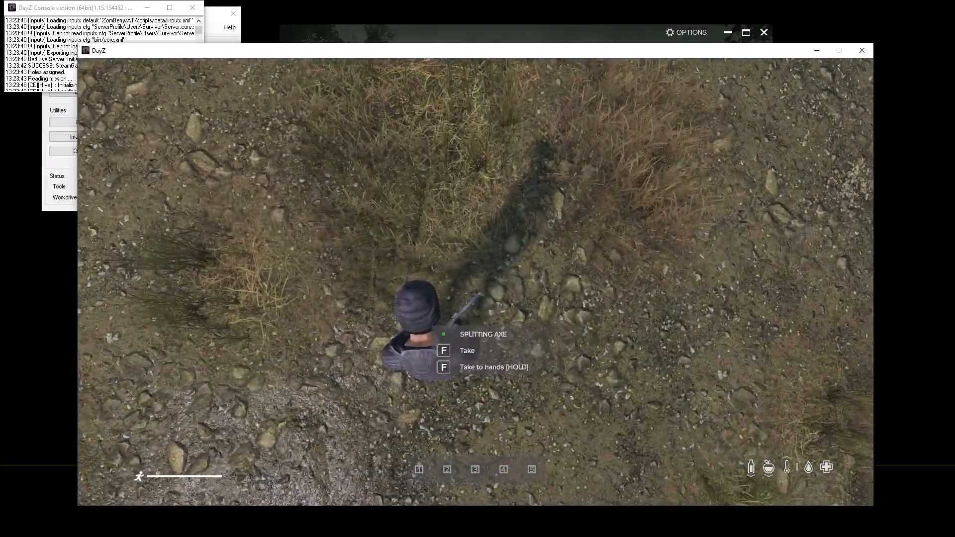
key("w")
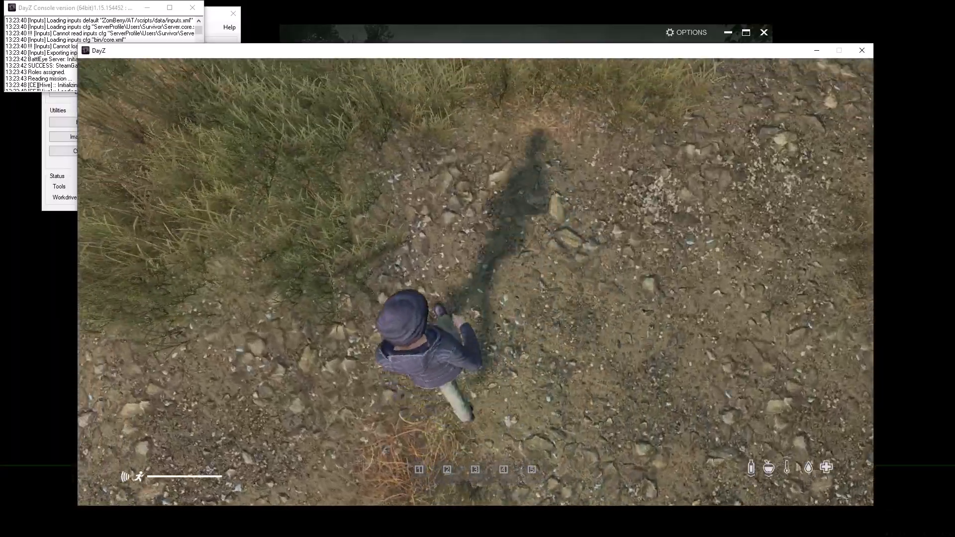
key("Tab")
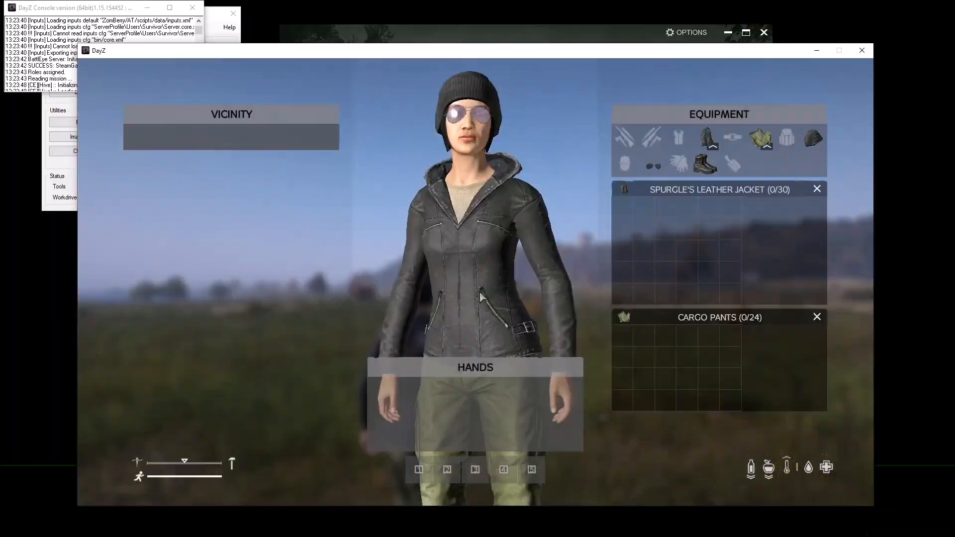
left_click_drag(461, 301, 443, 299)
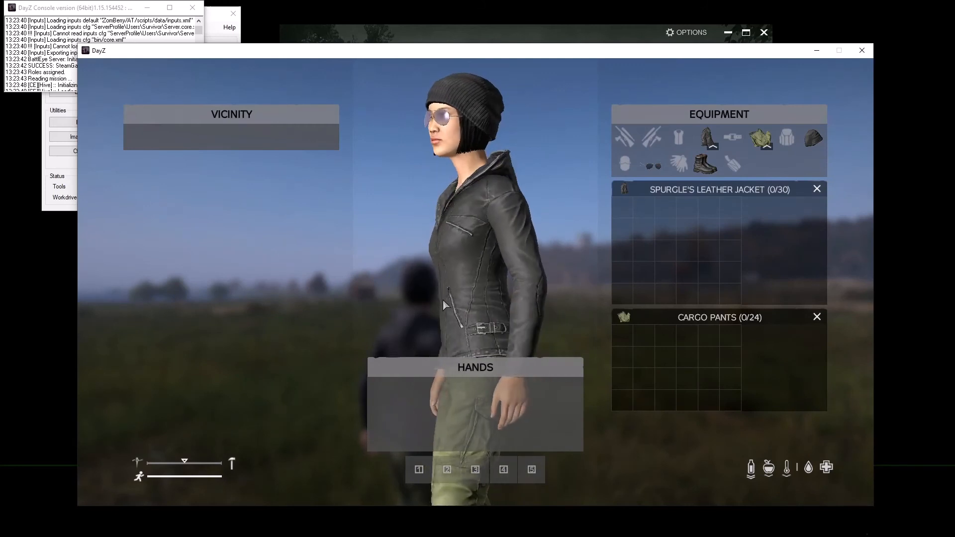
left_click_drag(423, 244, 442, 341)
left_click_drag(431, 308, 453, 373)
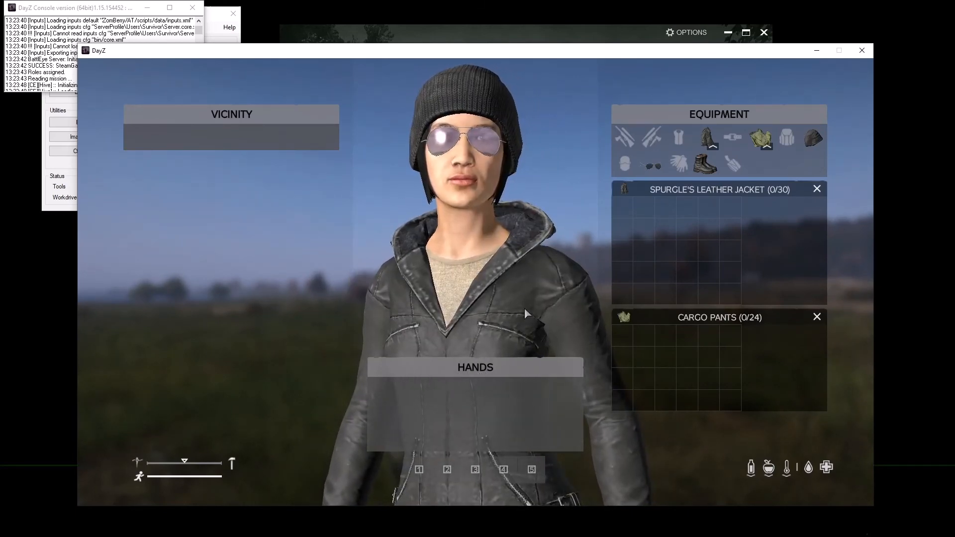
scroll(459, 311, "down", 3)
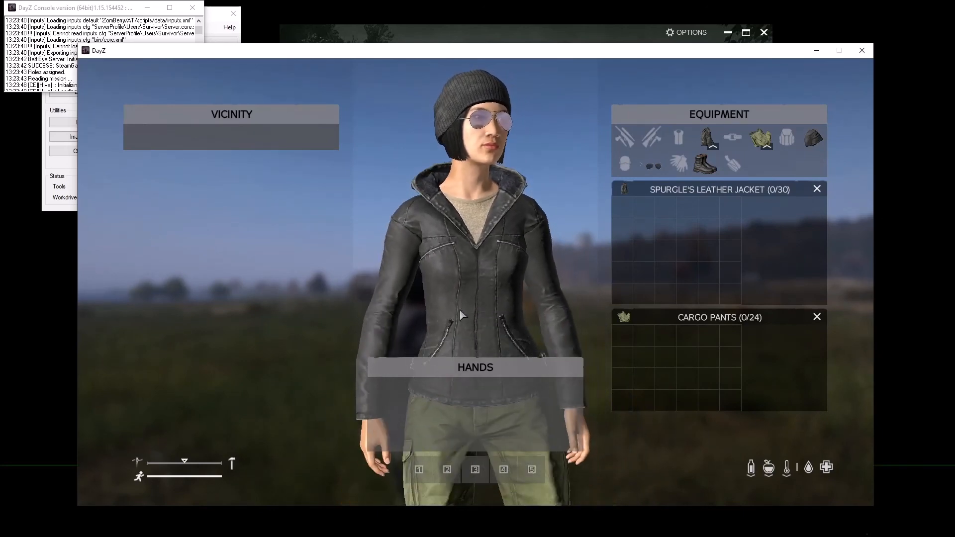
left_click_drag(460, 310, 490, 350)
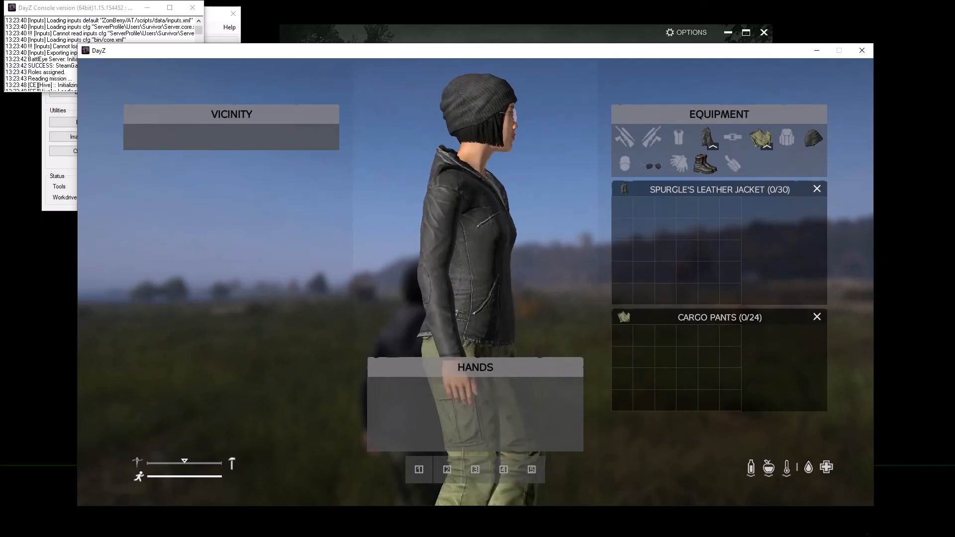
- Return from DayZ to Object Builder and inspect the selection weights of a point on the hood's upper rim
key("Tab")
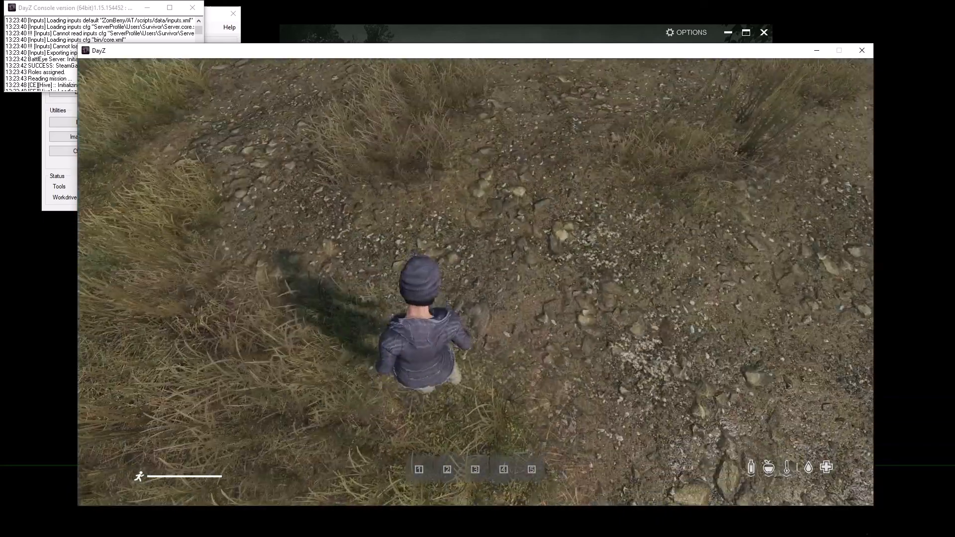
key("alt+Tab")
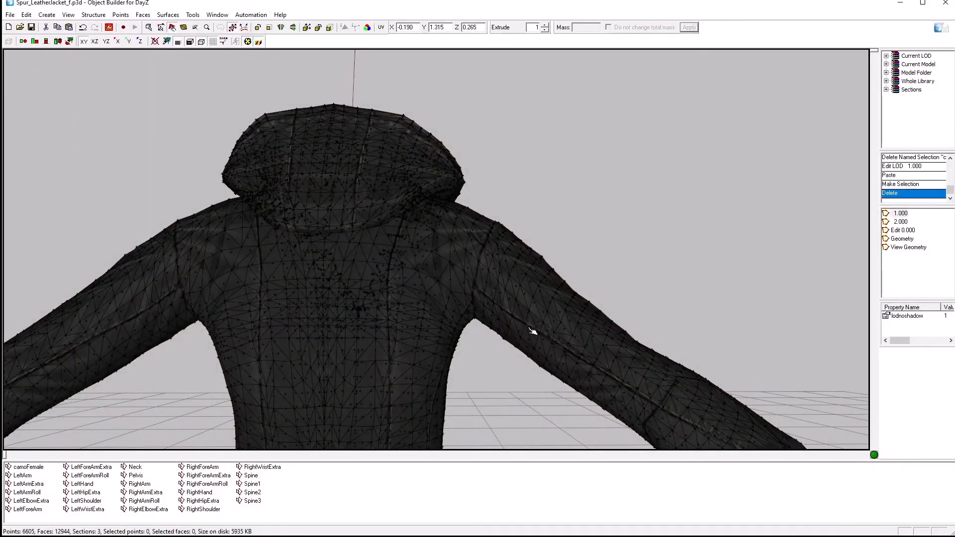
middle_click_drag(508, 246, 472, 296)
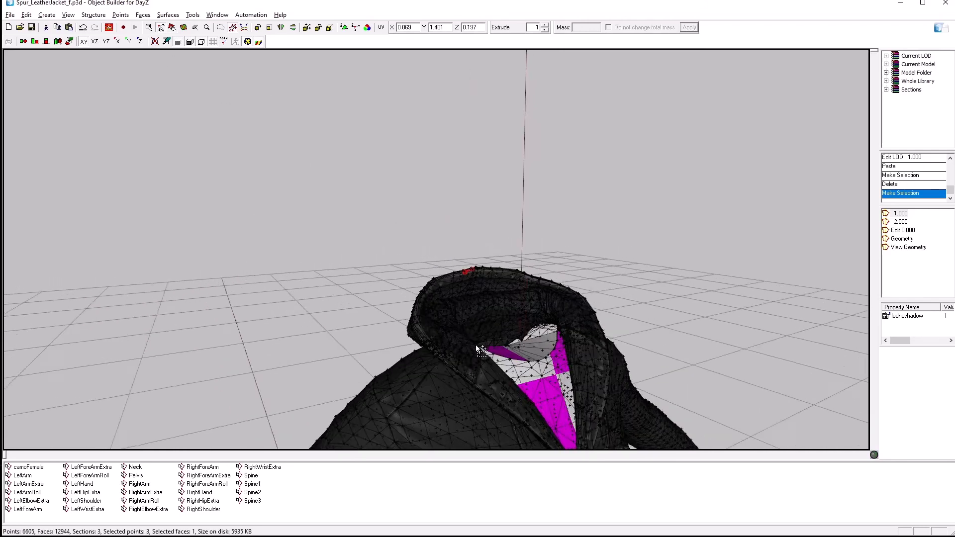
scroll(476, 349, "up", 5)
middle_click_drag(476, 349, 492, 354)
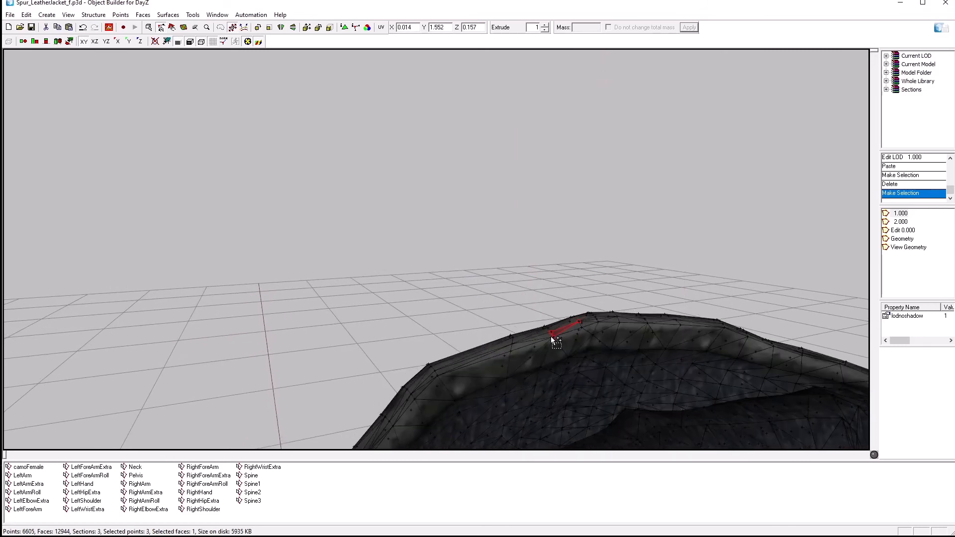
right_click(492, 491)
left_click(526, 469)
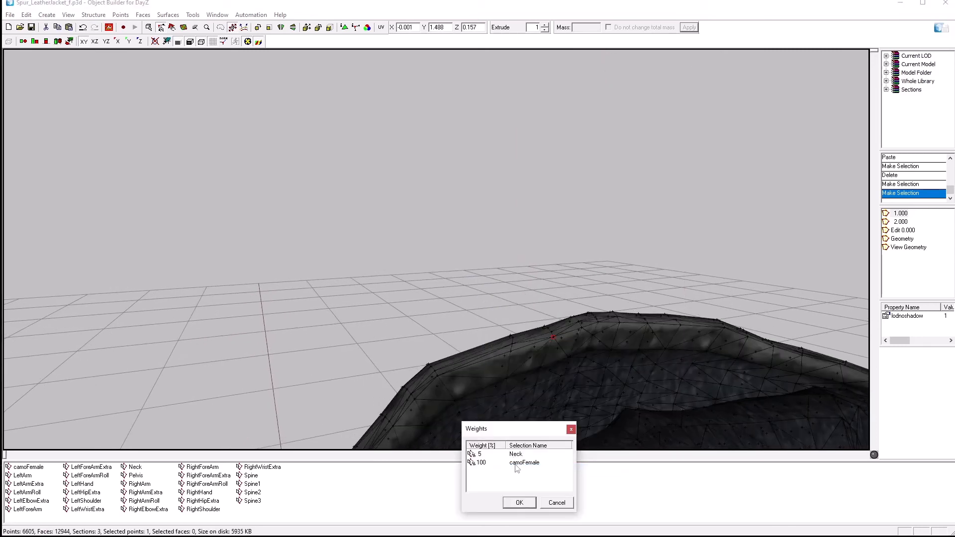
left_click(555, 503)
- Inspect the selection weights of a point lower down on the outer back of the hood
right_click_drag(590, 401, 490, 332)
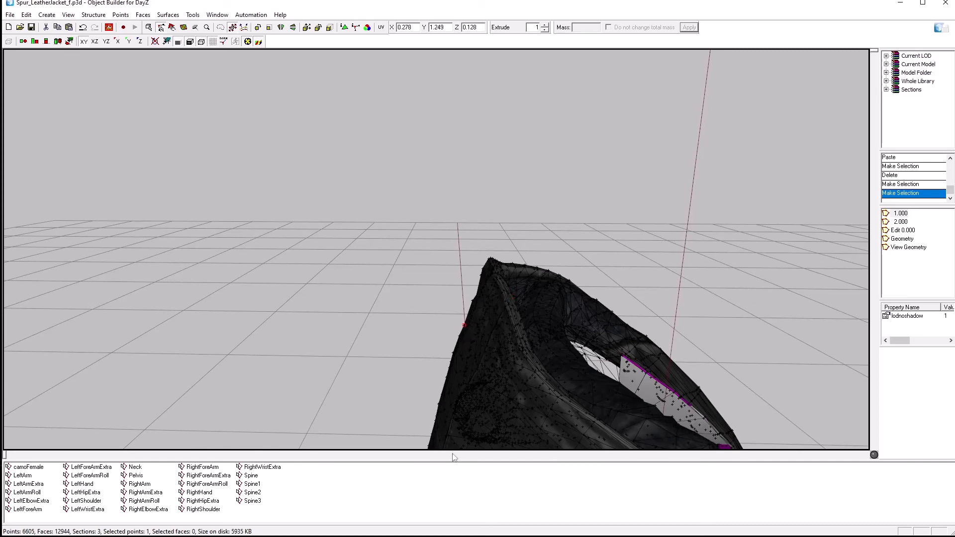
right_click(439, 482)
left_click(462, 463)
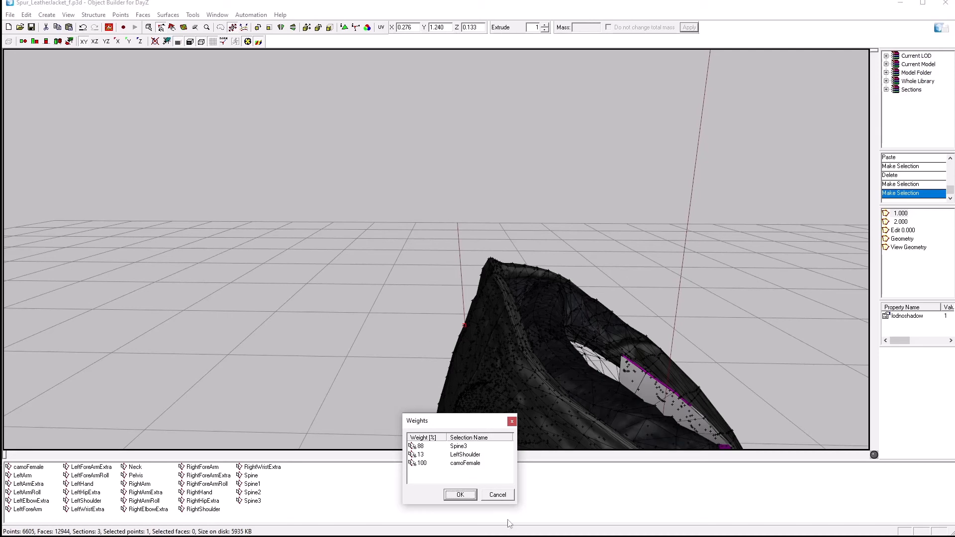
left_click(498, 496)
- Show the jacket as a wireframe and highlight the Spine selection
left_click_drag(304, 369, 304, 339, "alt")
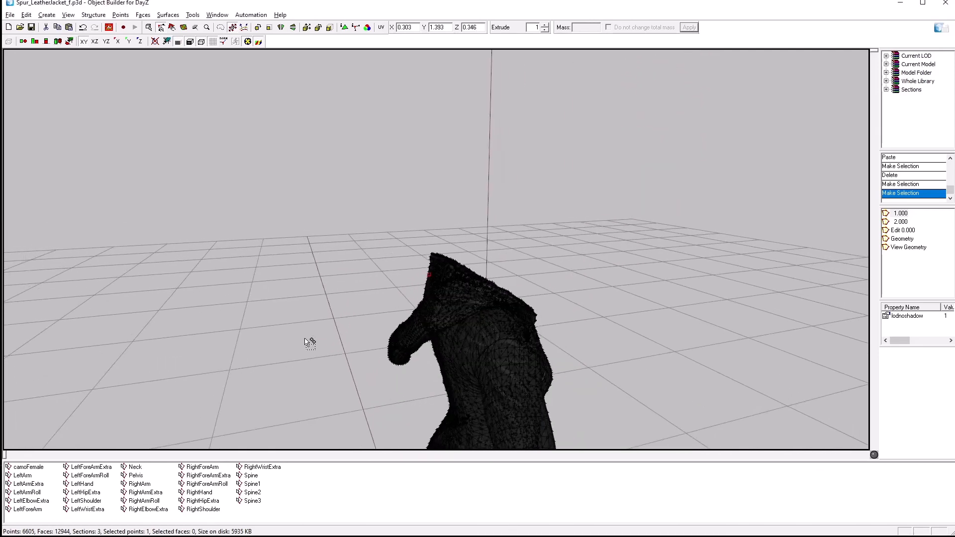
left_click(178, 43)
left_click_drag(228, 214, 229, 216, "alt")
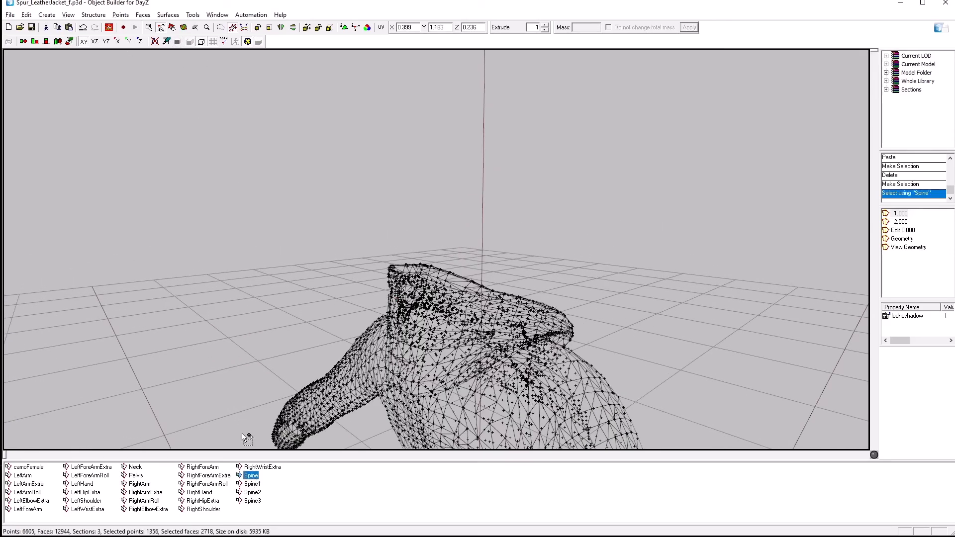
left_click_drag(240, 330, 240, 346, "alt")
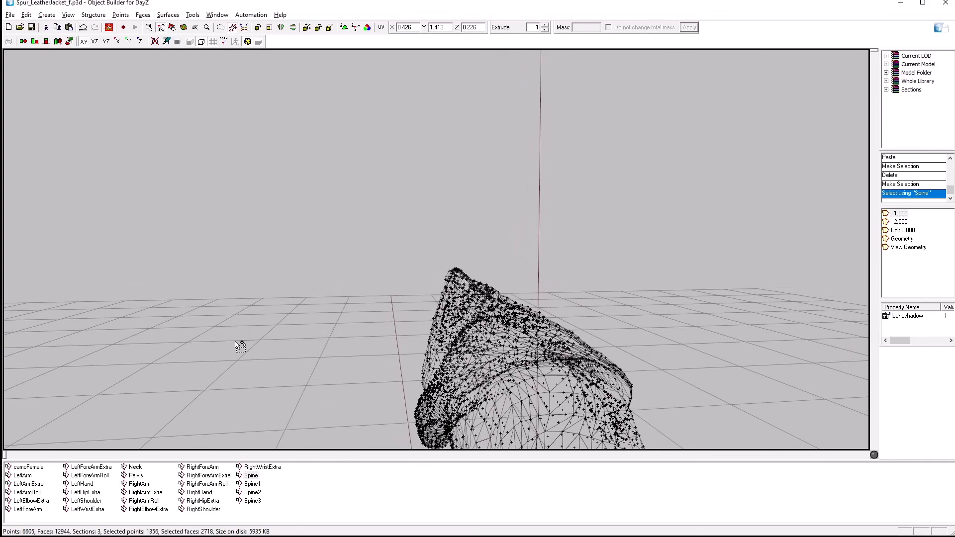
- Highlight the Spine2, Spine1, Spine and Spine3 selections in turn and examine how Spine3 covers the hood
left_click(251, 494)
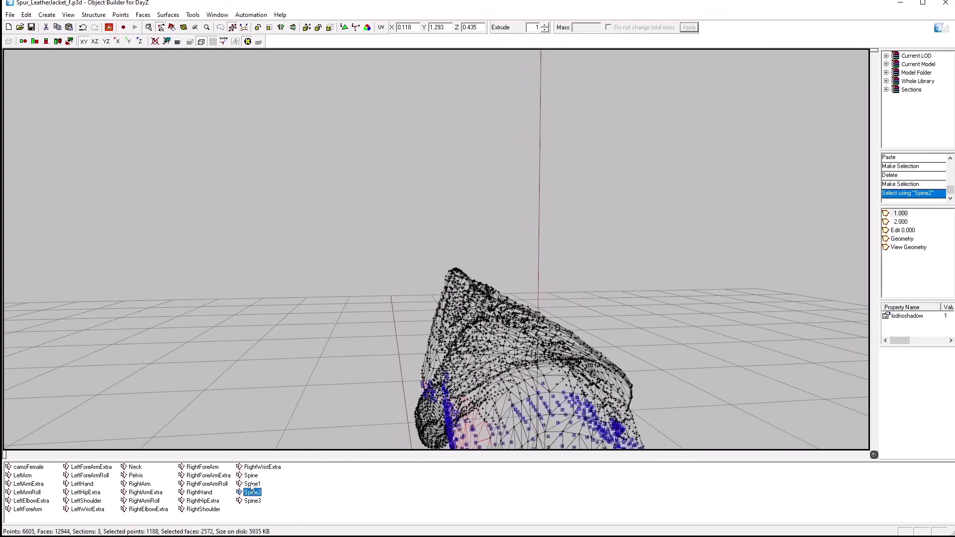
left_click(251, 486)
left_click_drag(341, 349, 337, 363, "alt")
scroll(345, 348, "down", 5)
left_click(251, 477)
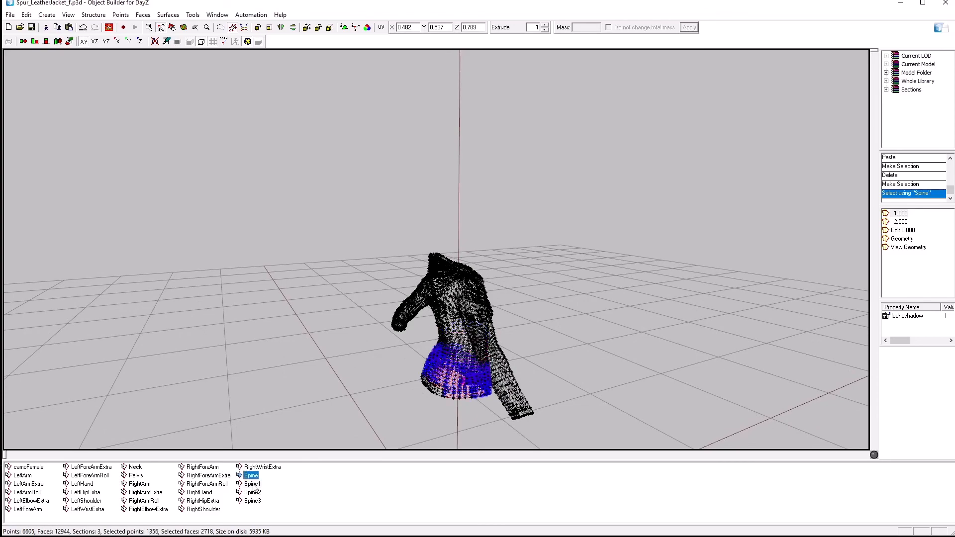
left_click(253, 484)
left_click(255, 502)
scroll(390, 308, "up", 7)
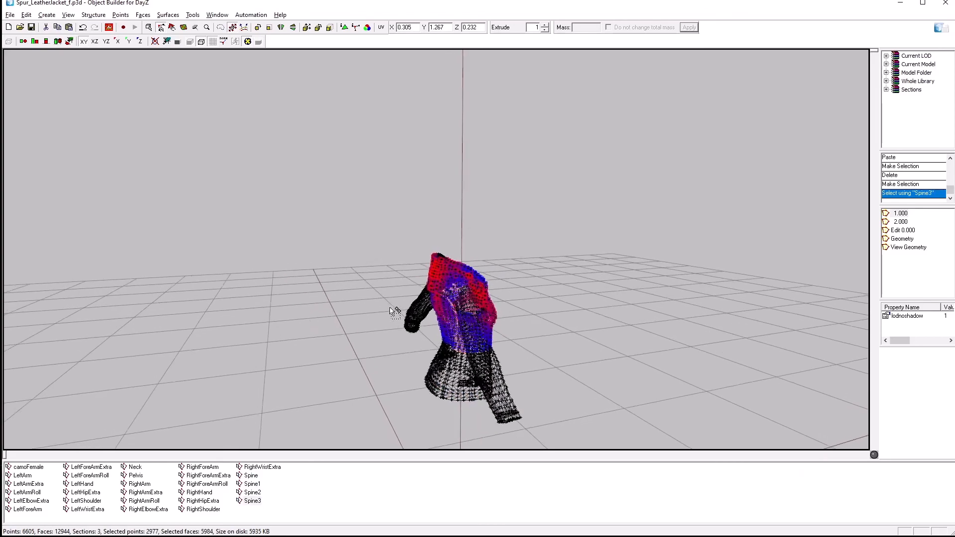
left_click_drag(390, 308, 393, 310, "alt")
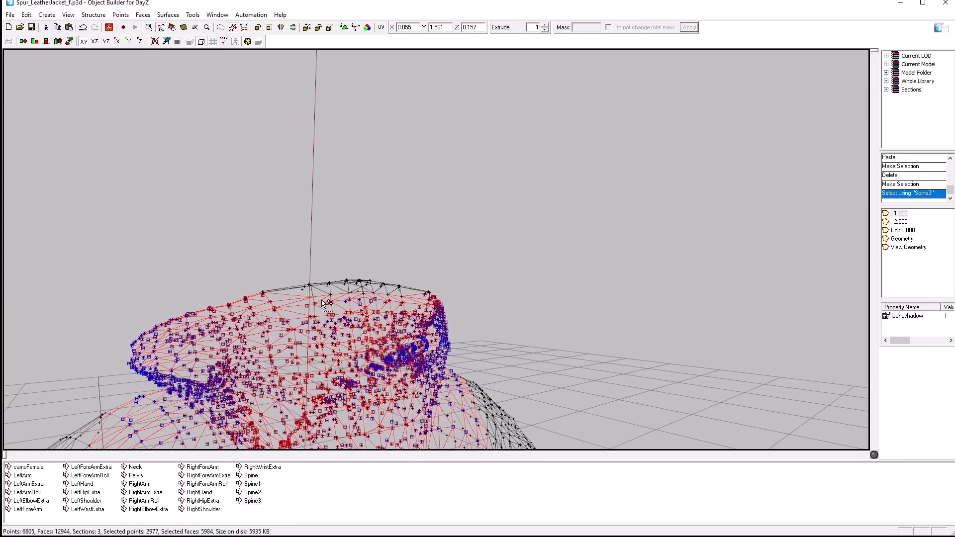
- Inspect the selection weights of a single point just below the hood's upper rim
left_click(318, 314)
right_click(370, 494)
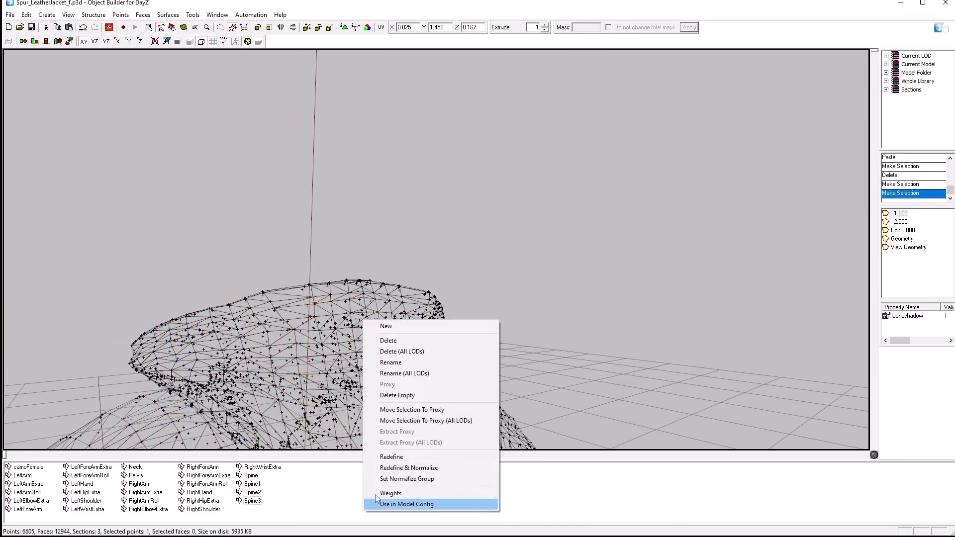
left_click(385, 492)
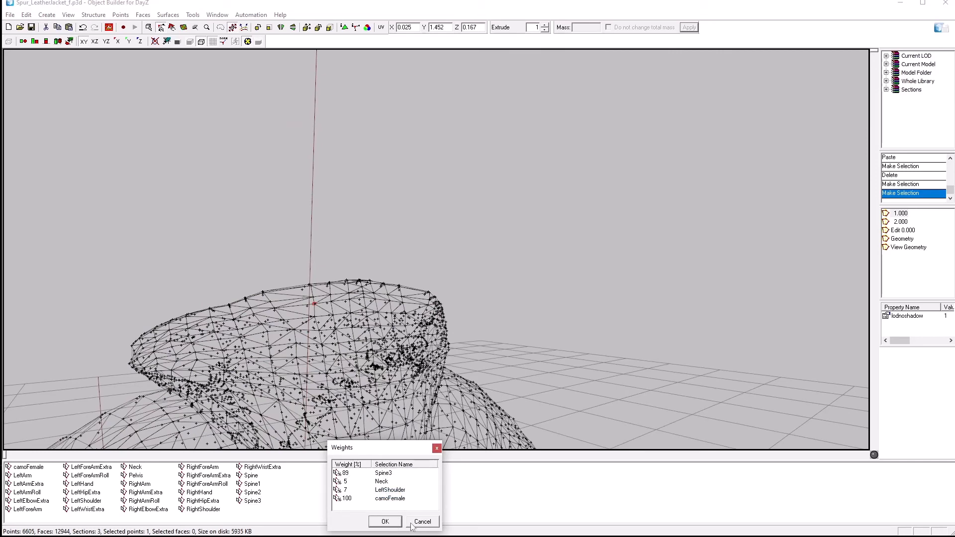
left_click(386, 521)
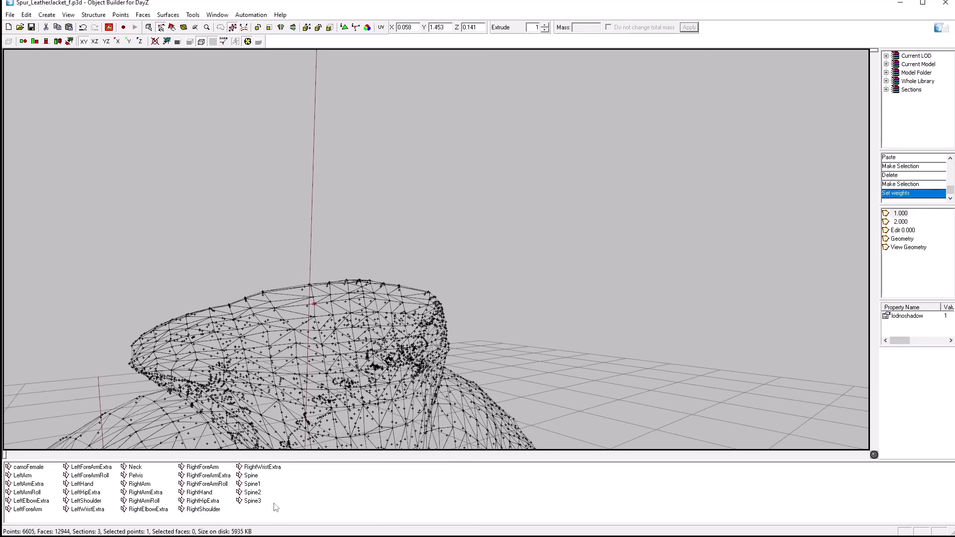
- Paint the unweighted points along the hood's upper rim into Spine3 at slightly below full weight and redefine the Spine3 selection
left_click(251, 502)
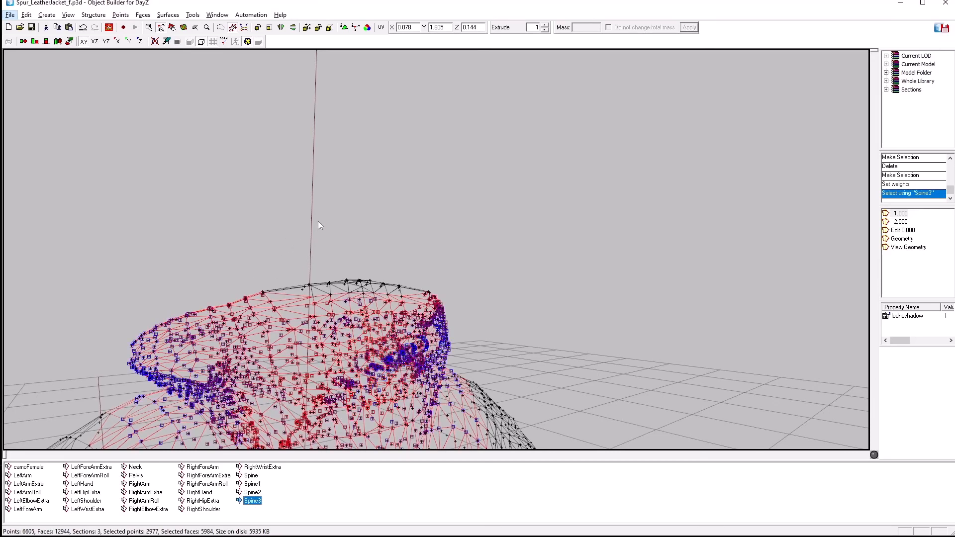
left_click(295, 234)
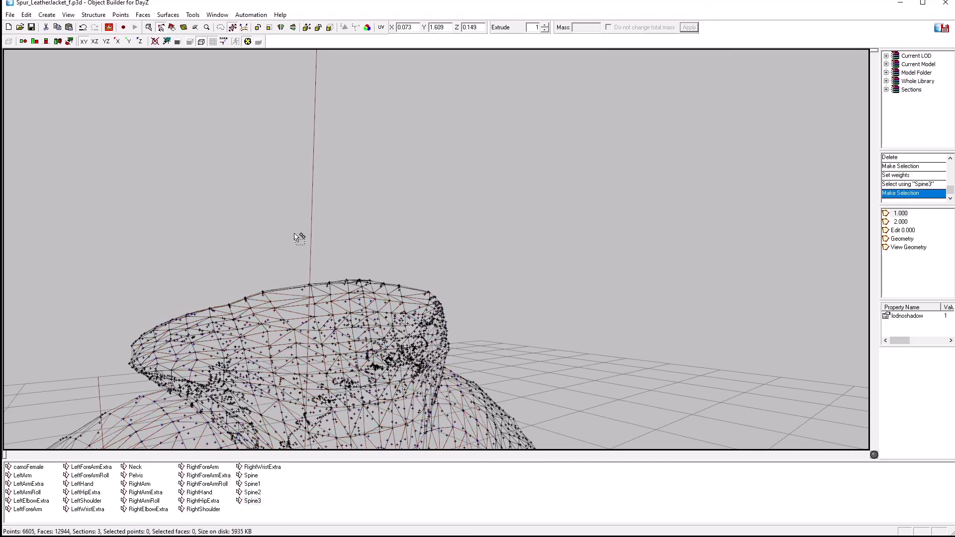
key("Insert")
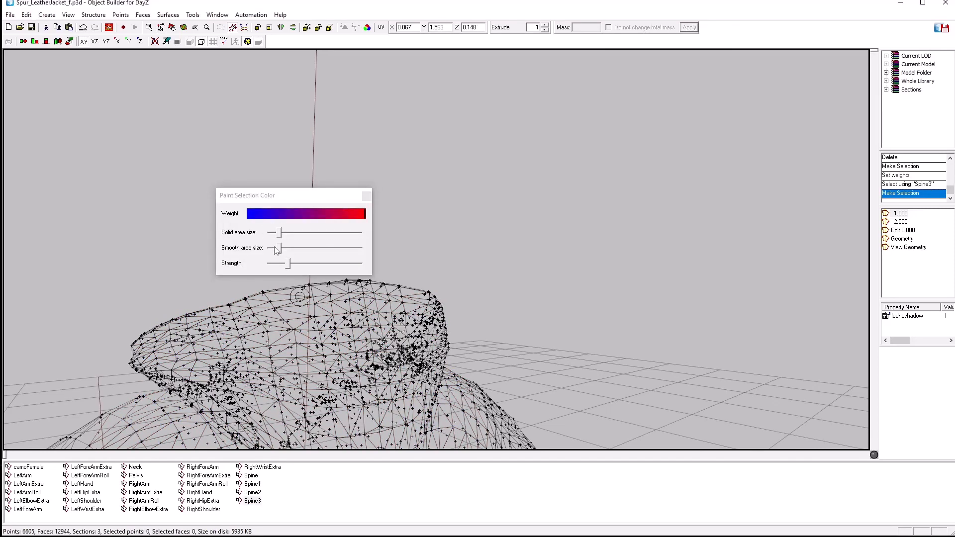
left_click_drag(288, 199, 530, 149)
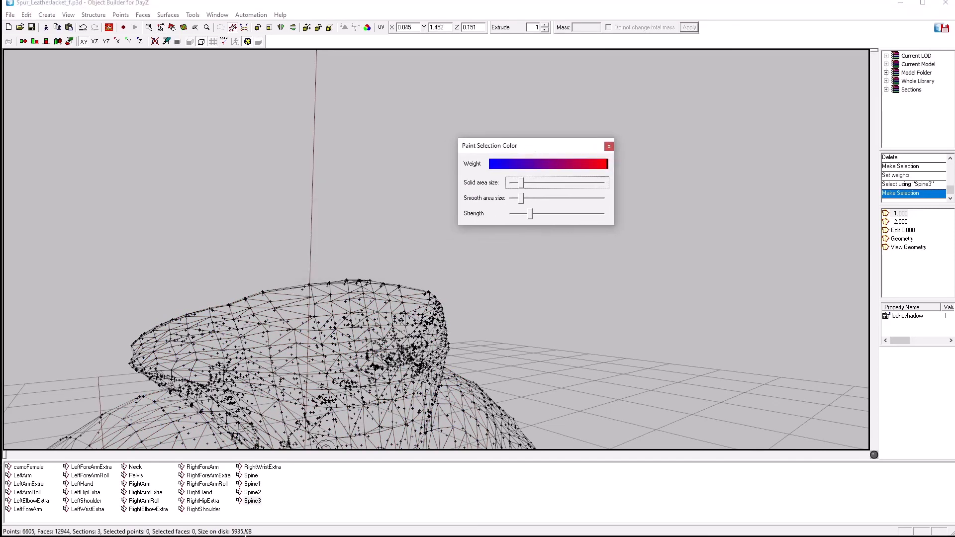
left_click(252, 501)
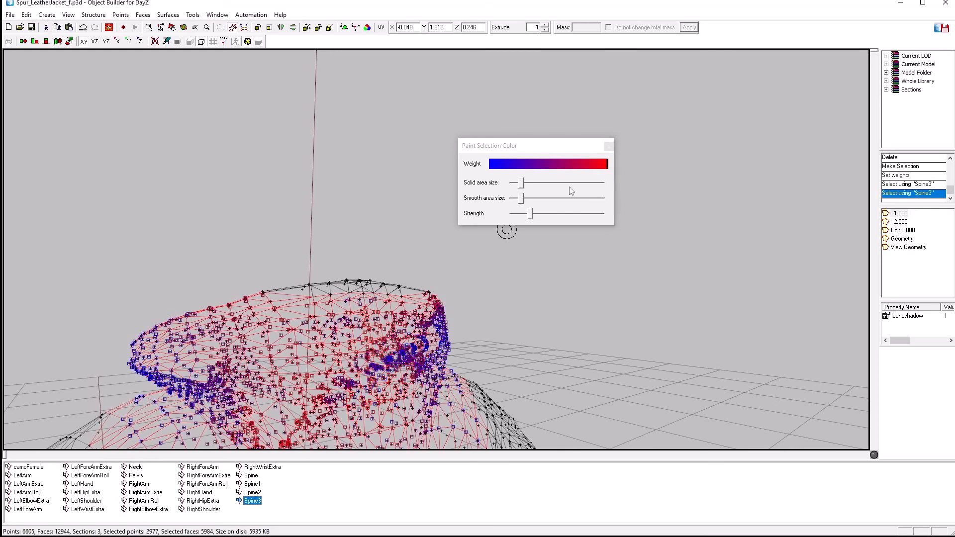
left_click(607, 167)
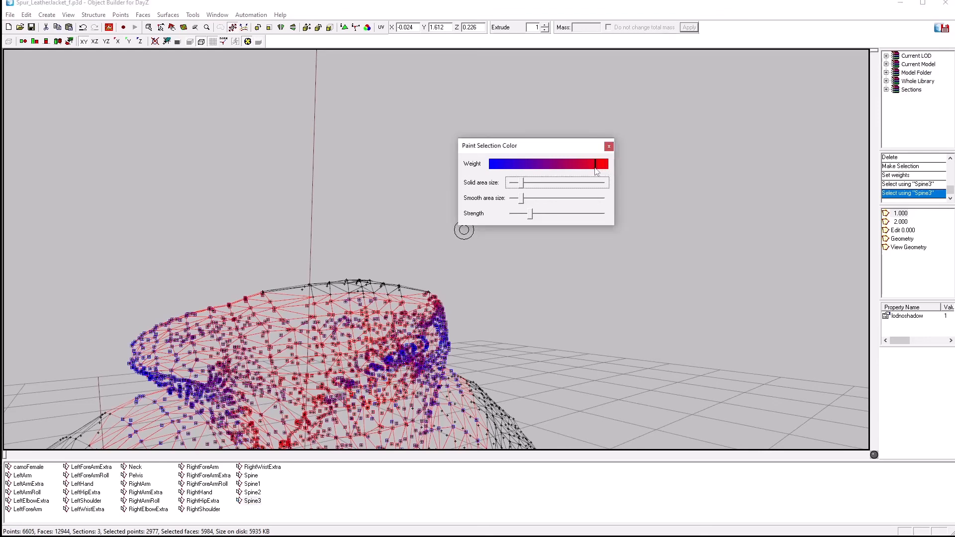
left_click(322, 299)
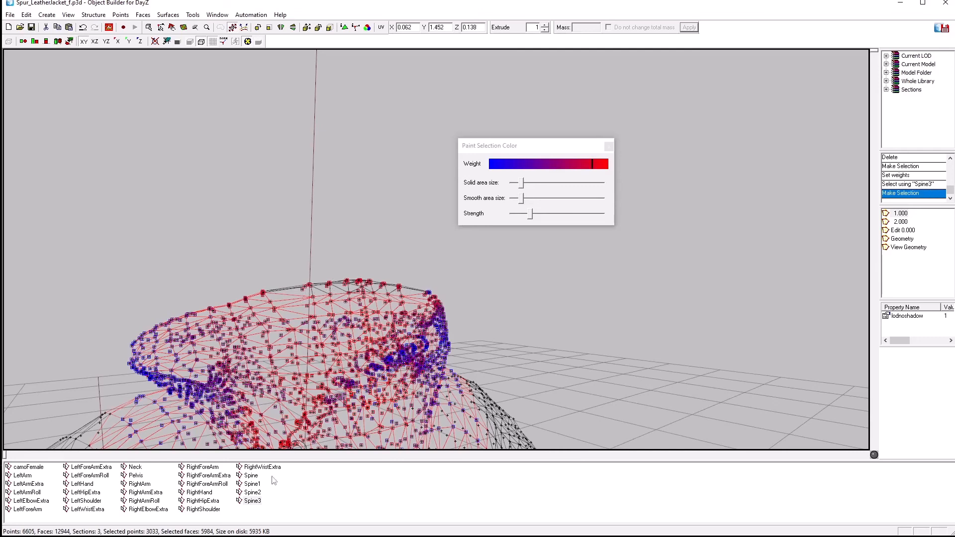
right_click(252, 502)
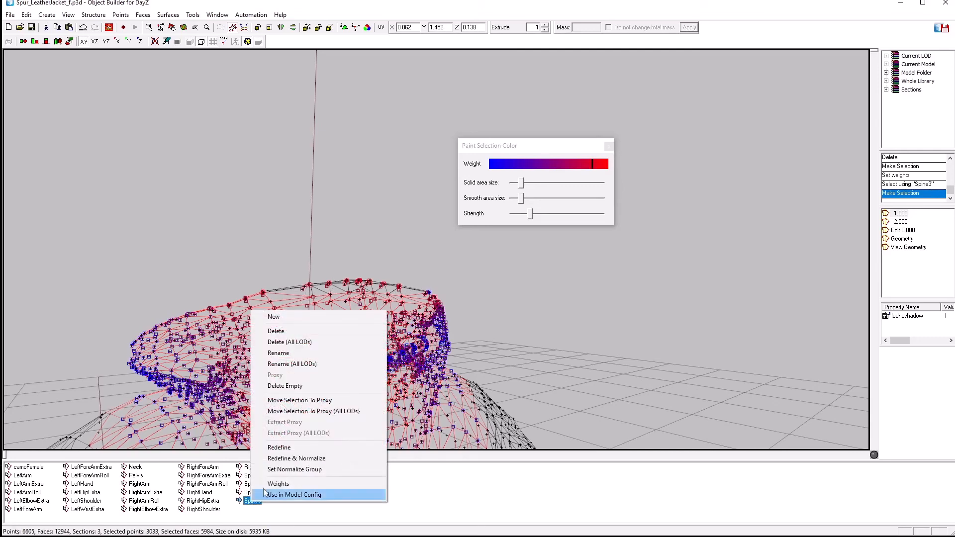
left_click(281, 447)
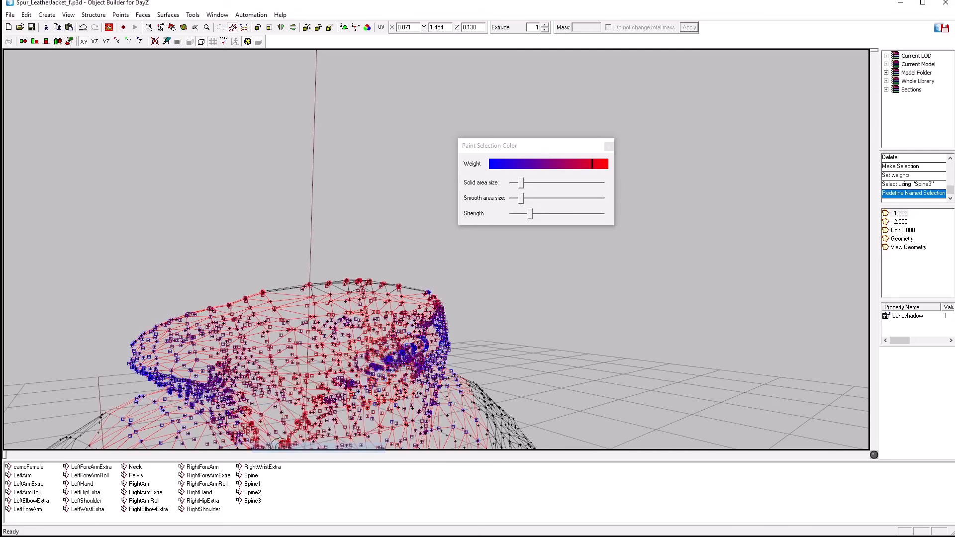
left_click(608, 146)
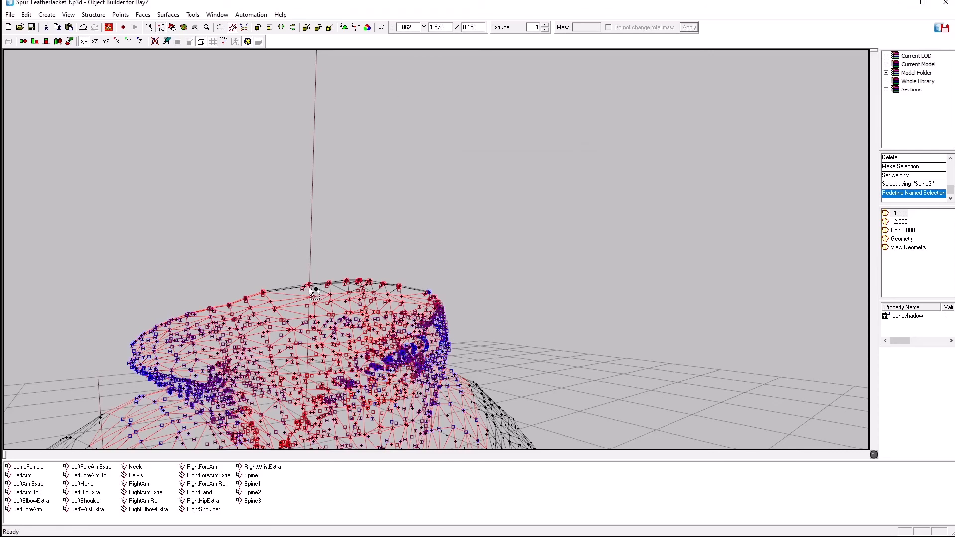
- Check the selection weights of a newly painted point on the hood's upper rim
left_click(328, 287)
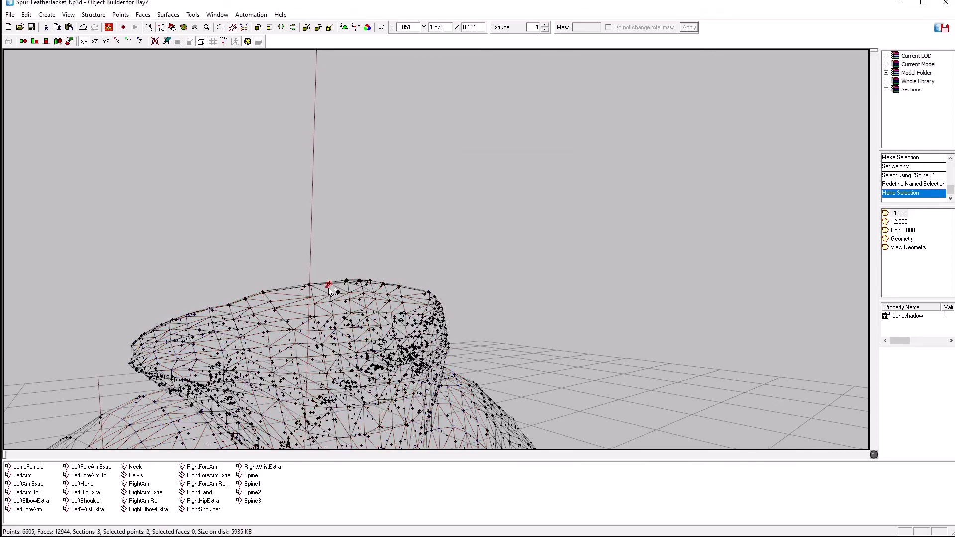
right_click(351, 472)
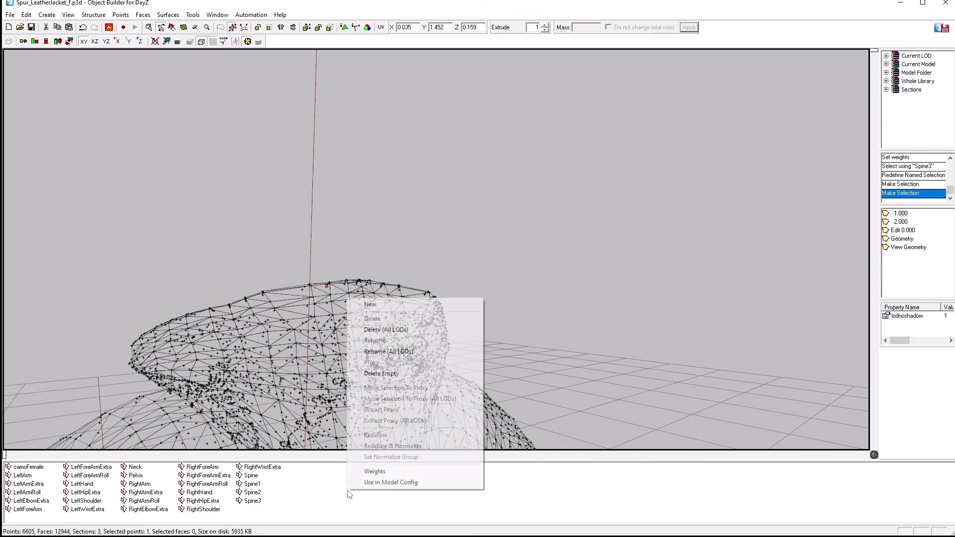
left_click(358, 470)
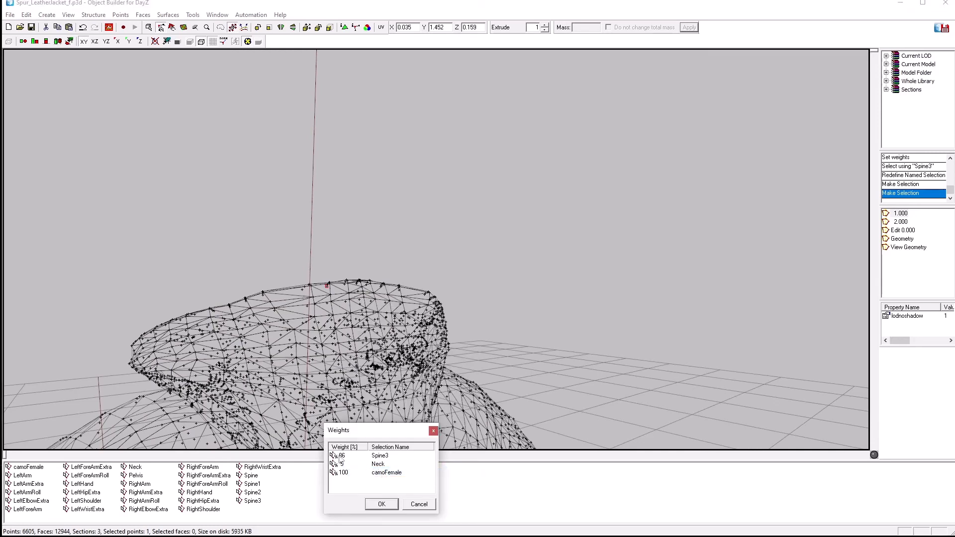
left_click(381, 505)
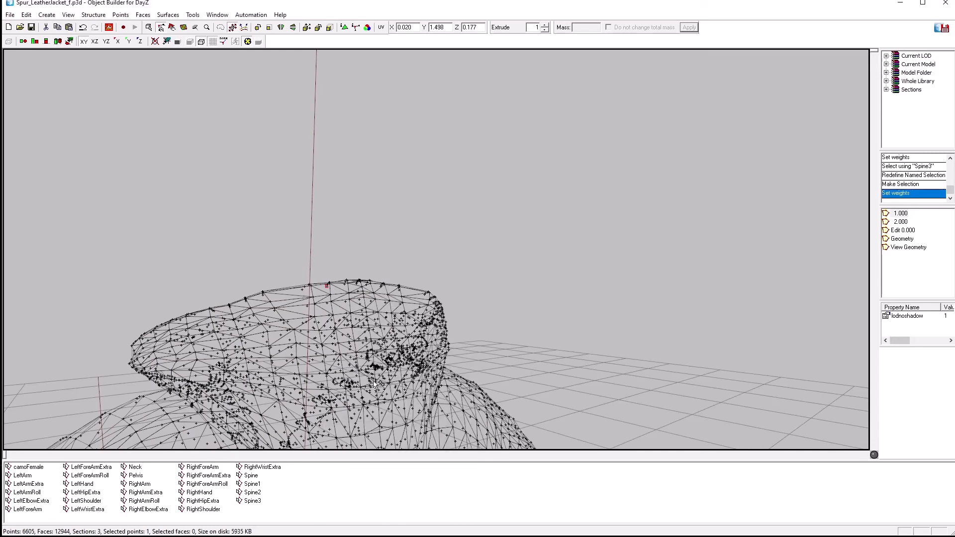
- Switch to DayZ and run the character around to examine how the jacket and hood move
middle_click_drag(342, 358, 319, 357, "alt")
scroll(319, 357, "down", 5)
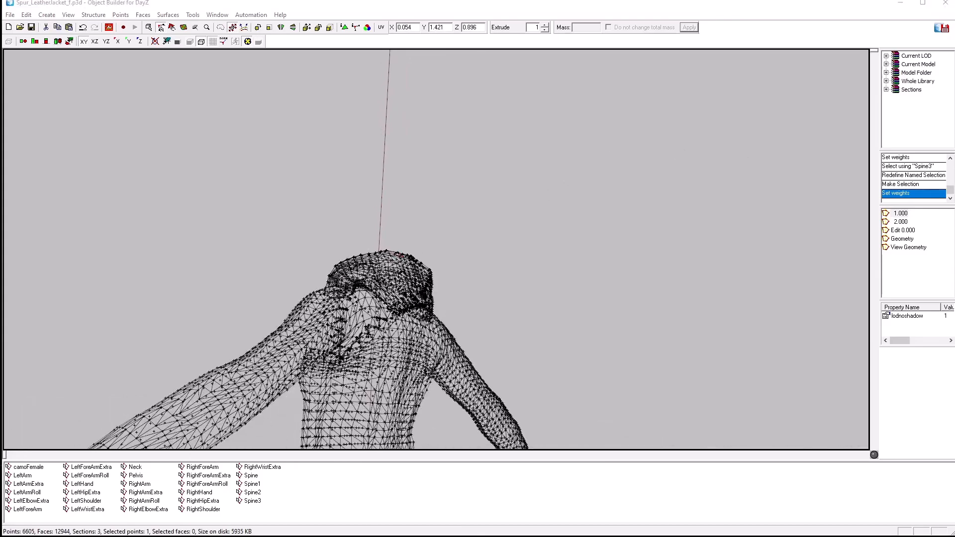
key("alt+Tab")
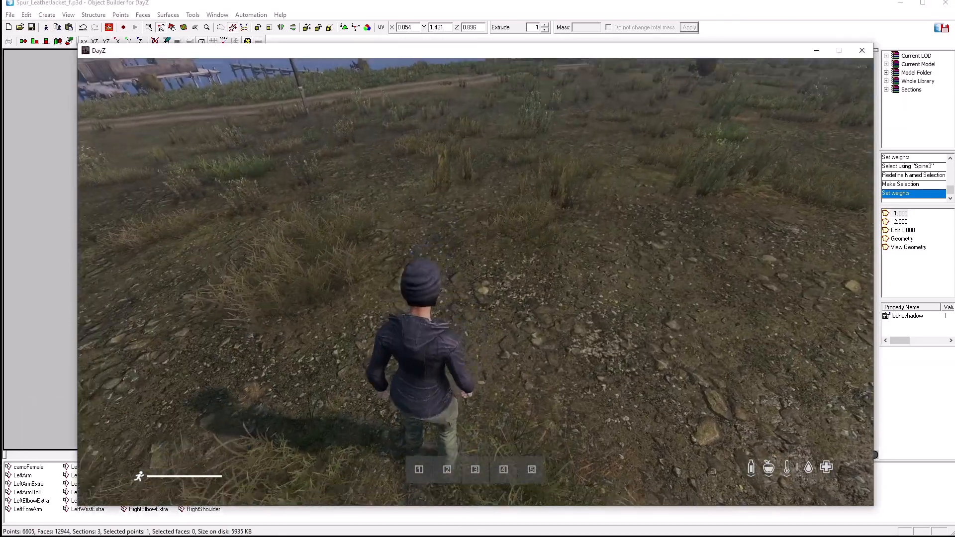
key("w")
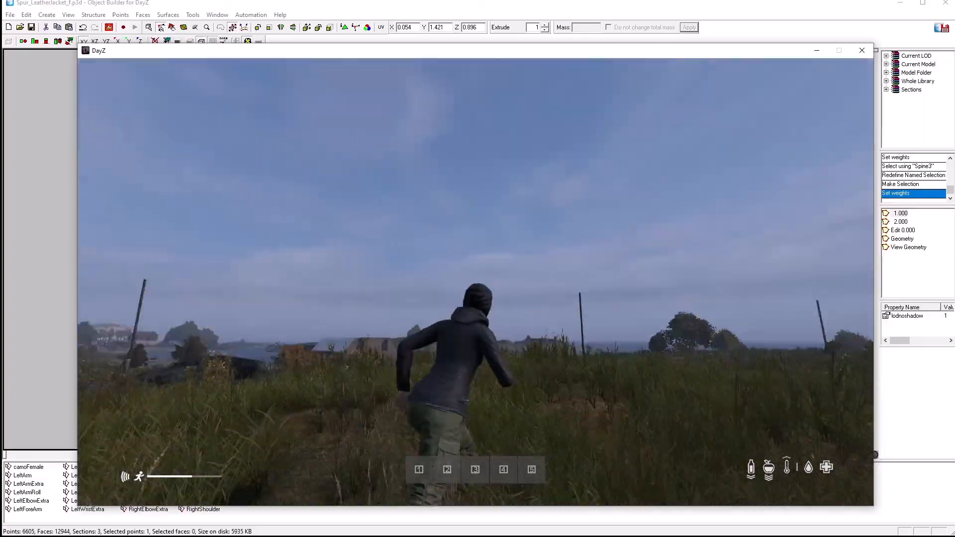
key("super")
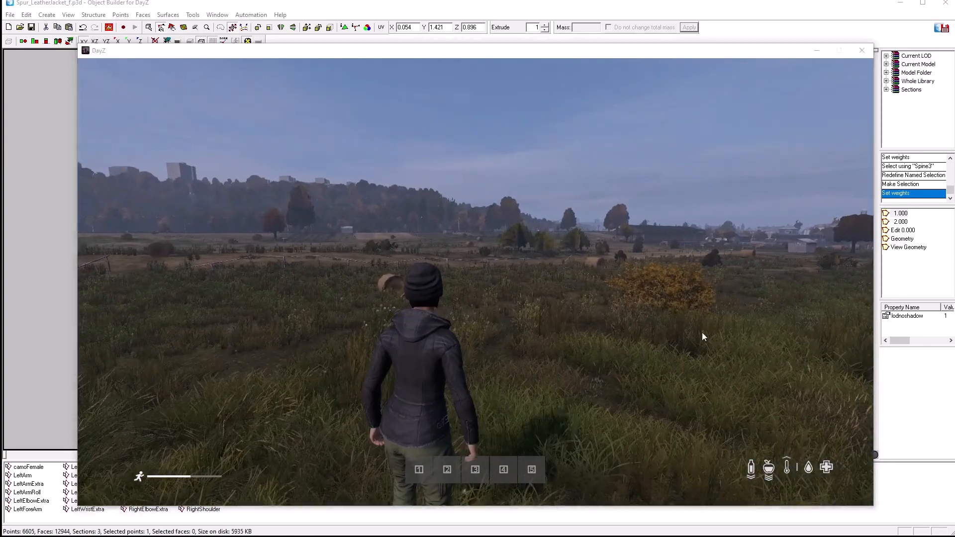
- Switch back to Object Builder and delete the 2.000 LOD from the jacket model
left_click(679, 6)
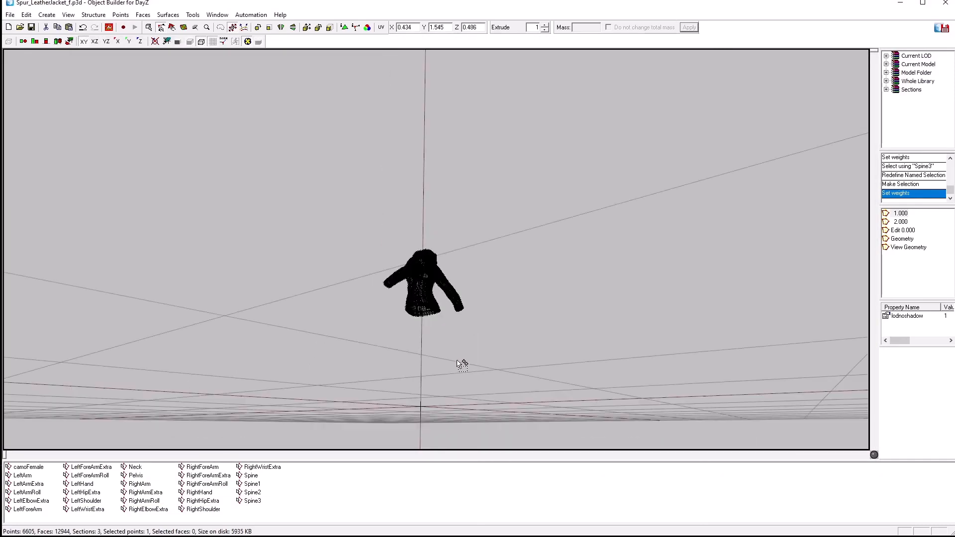
scroll(465, 367, "up", 8)
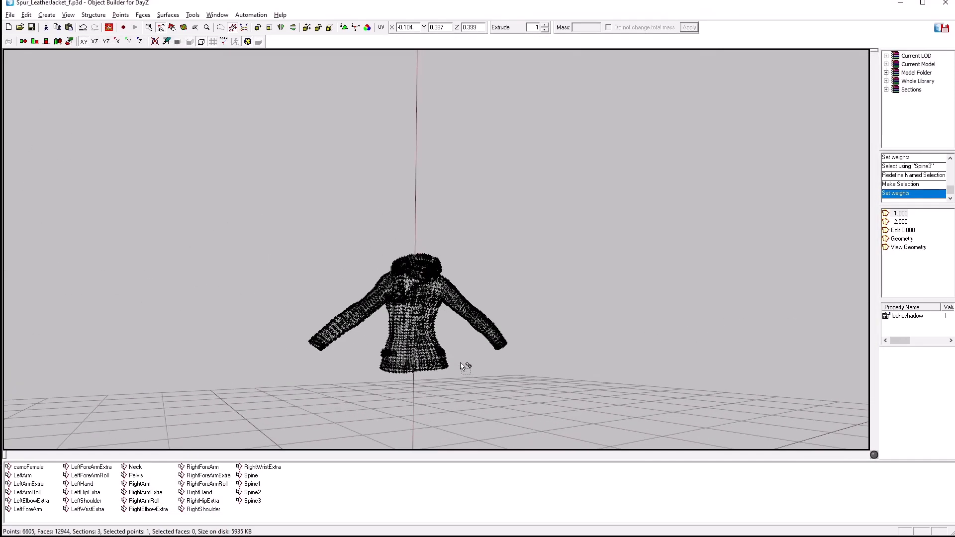
scroll(466, 367, "up", 5)
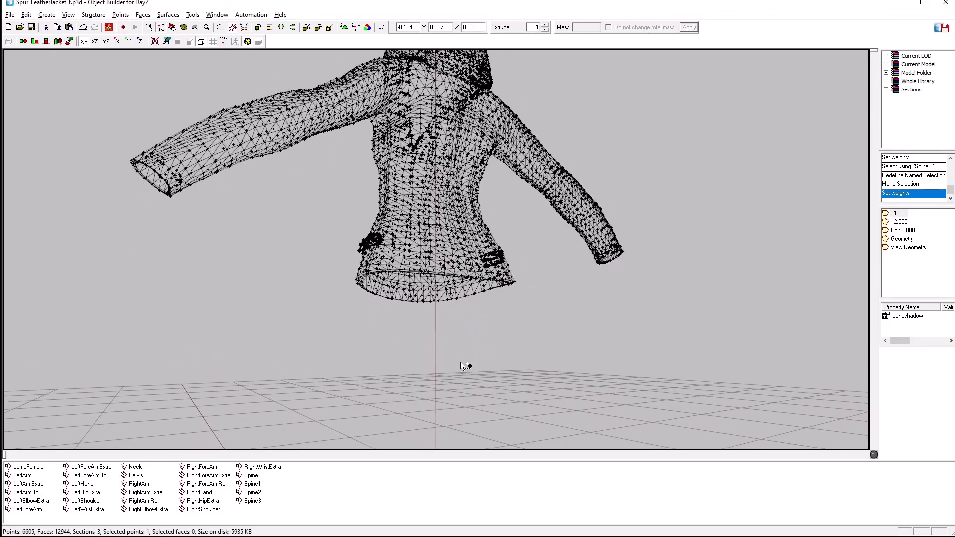
right_click(887, 222)
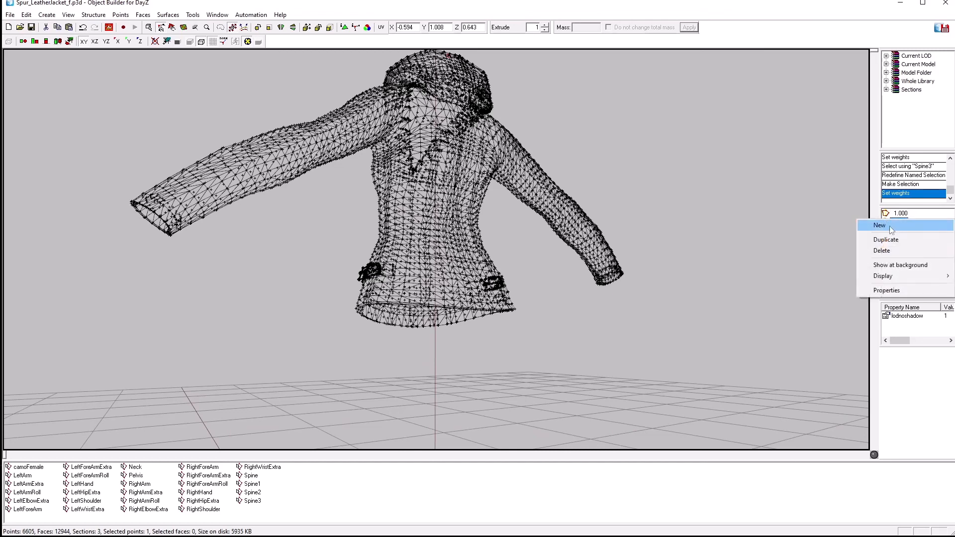
left_click(879, 251)
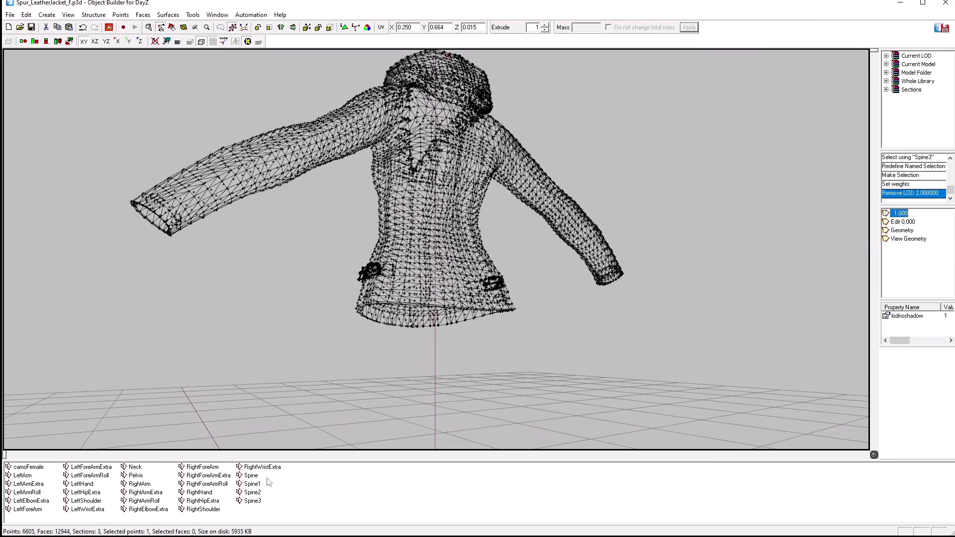
- Examine how the Spine, Pelvis, RightHipExtra, LeftHipExtra and Spine1 selections cover the jacket's bottom hem
left_click(251, 483)
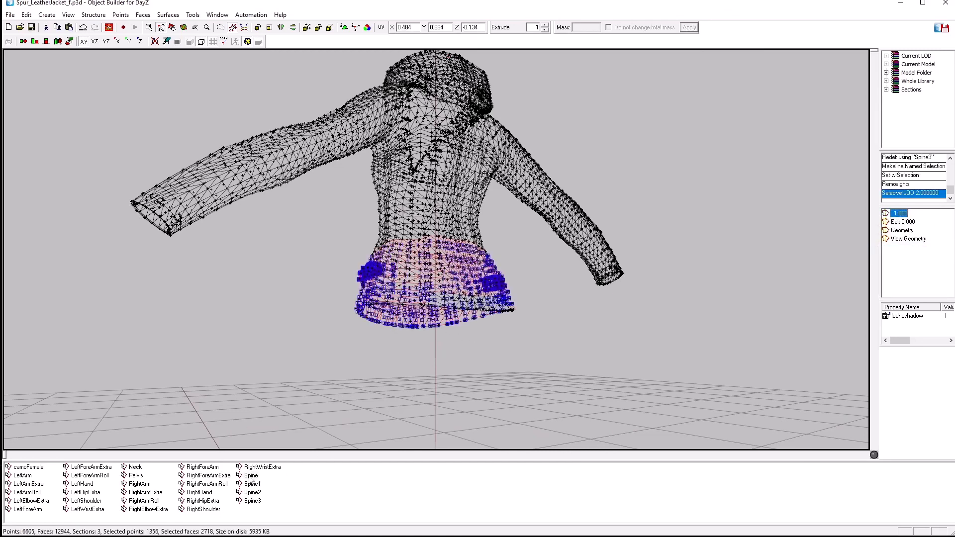
middle_click_drag(377, 423, 378, 423)
scroll(378, 422, "up", 5)
scroll(377, 423, "down", 2)
scroll(378, 423, "up", 5)
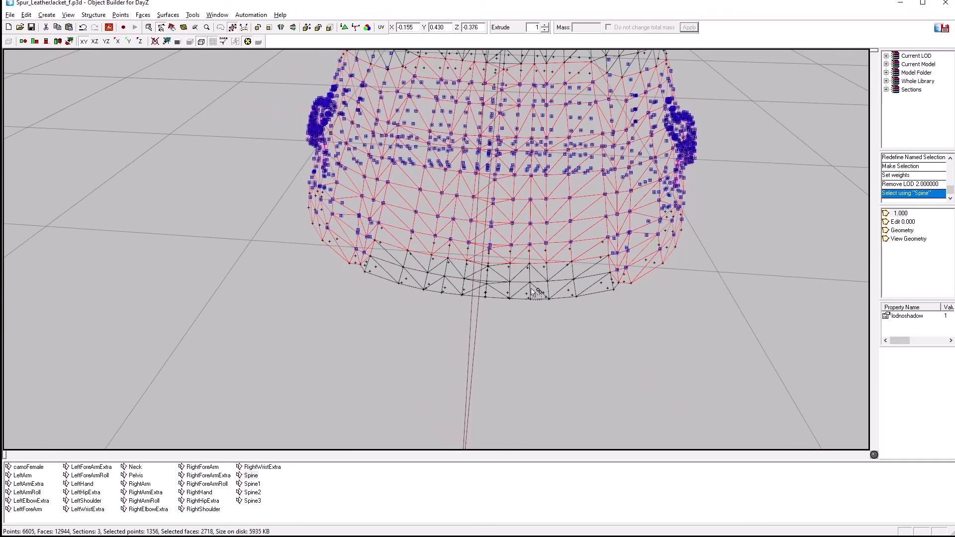
left_click(135, 476)
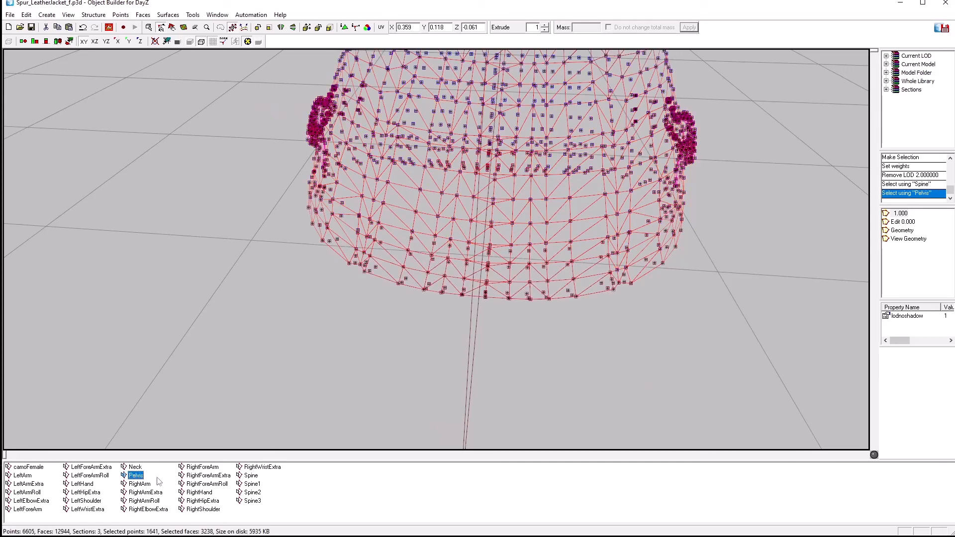
left_click(201, 501)
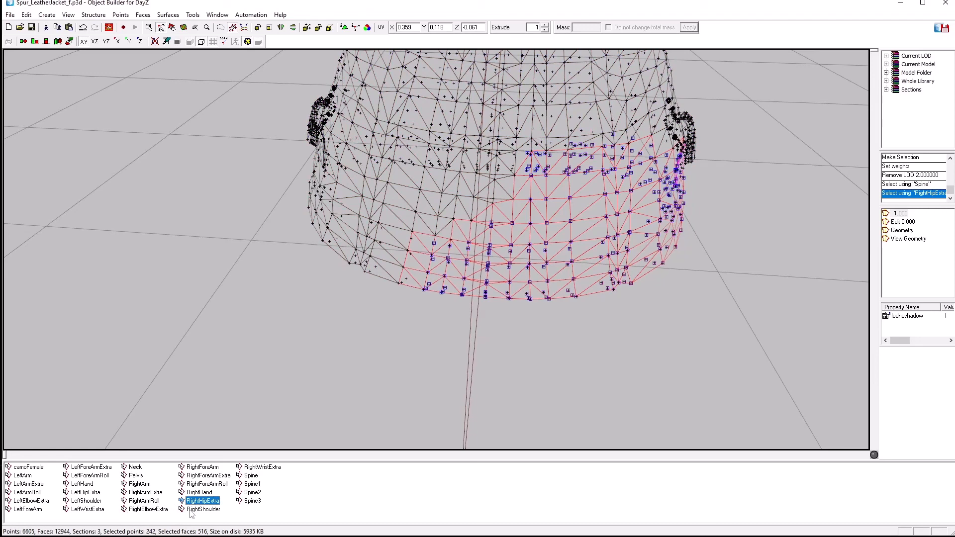
left_click(80, 495)
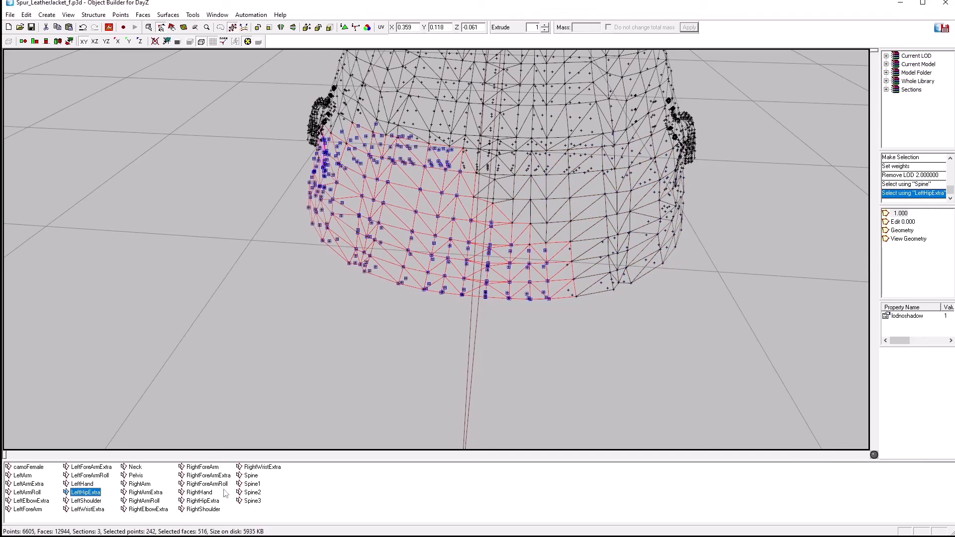
left_click(251, 501)
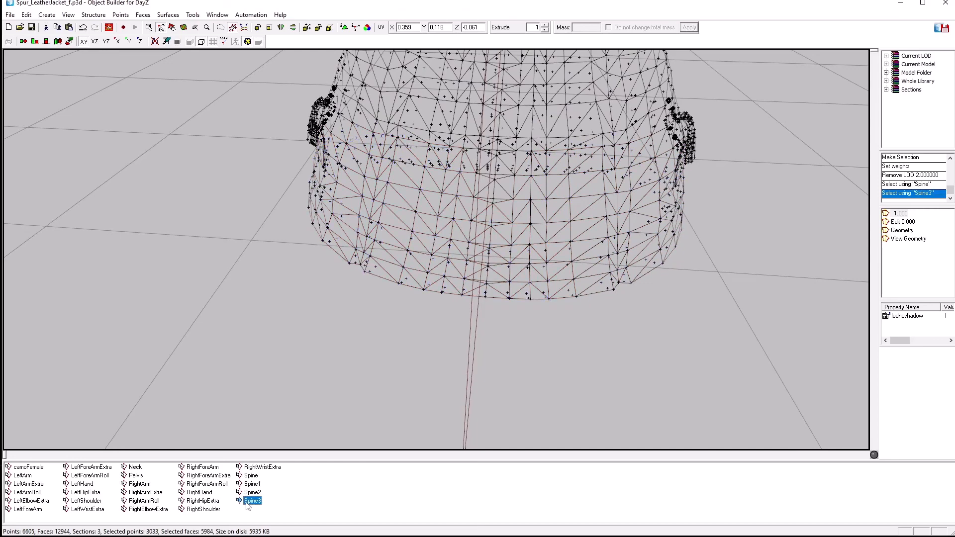
left_click(250, 476)
left_click(248, 484)
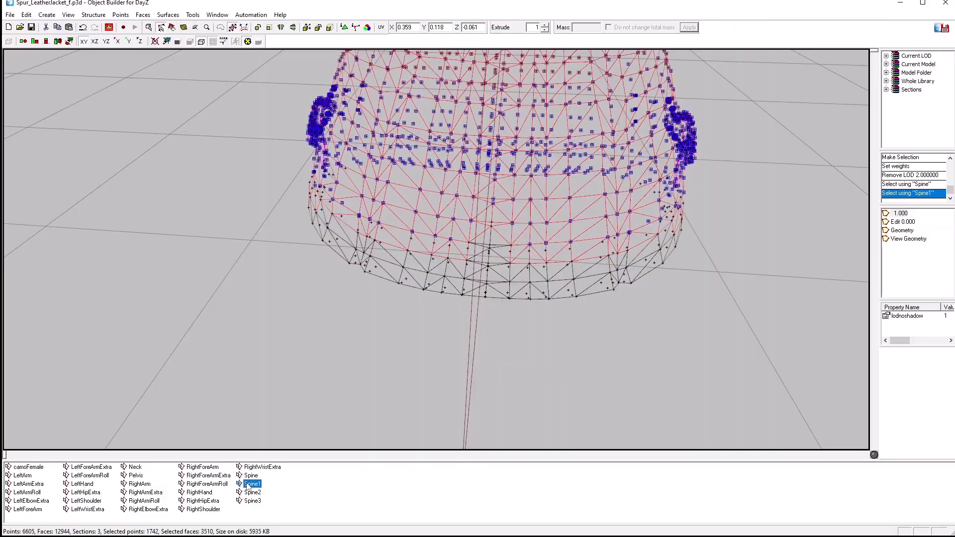
right_click_drag(366, 412, 371, 416)
scroll(365, 412, "down", 3)
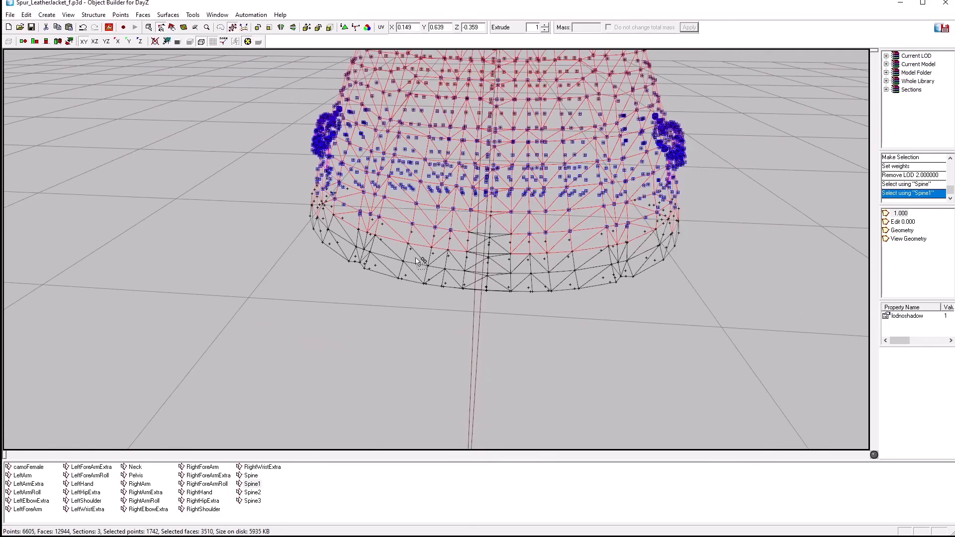
- Inspect the selection weights of a single point just above the jacket's bottom hem
left_click(459, 237)
right_click(401, 479)
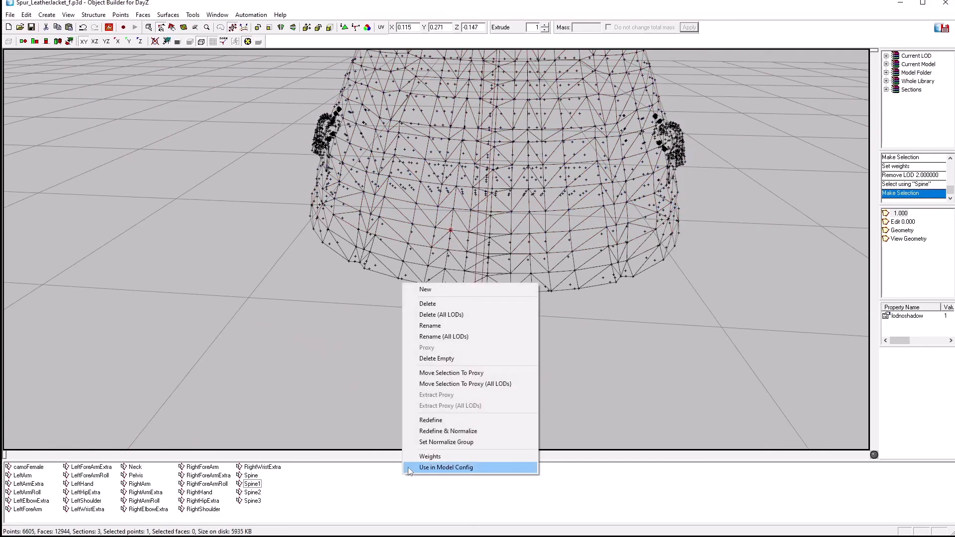
left_click(428, 464)
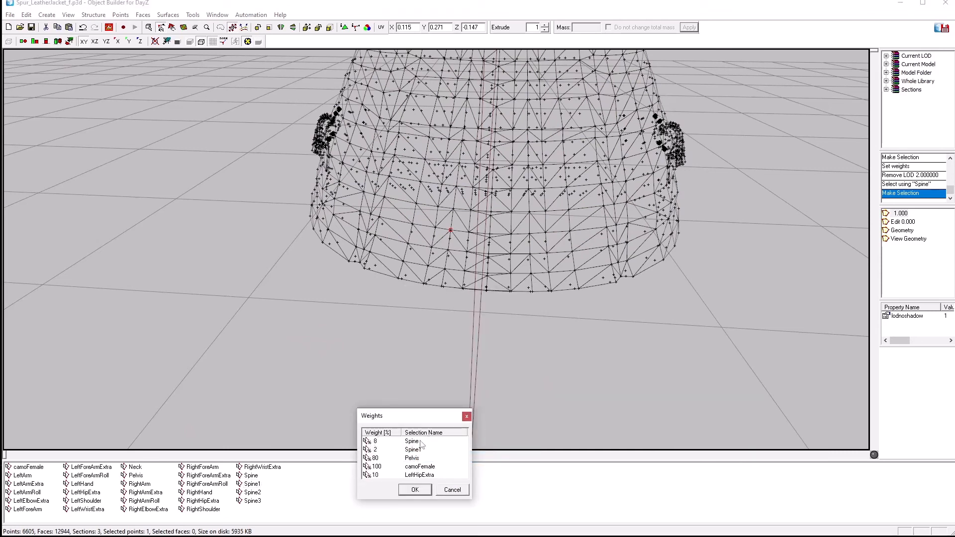
left_click(451, 490)
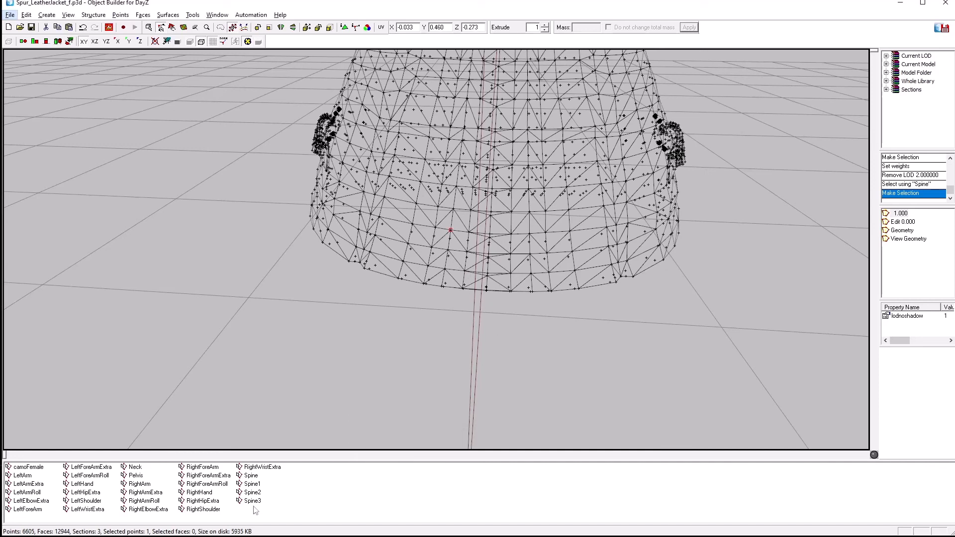
- Paint the unweighted points along the jacket's bottom hem into Spine at a low weight and redefine the Spine selection
left_click(251, 484)
left_click(251, 476)
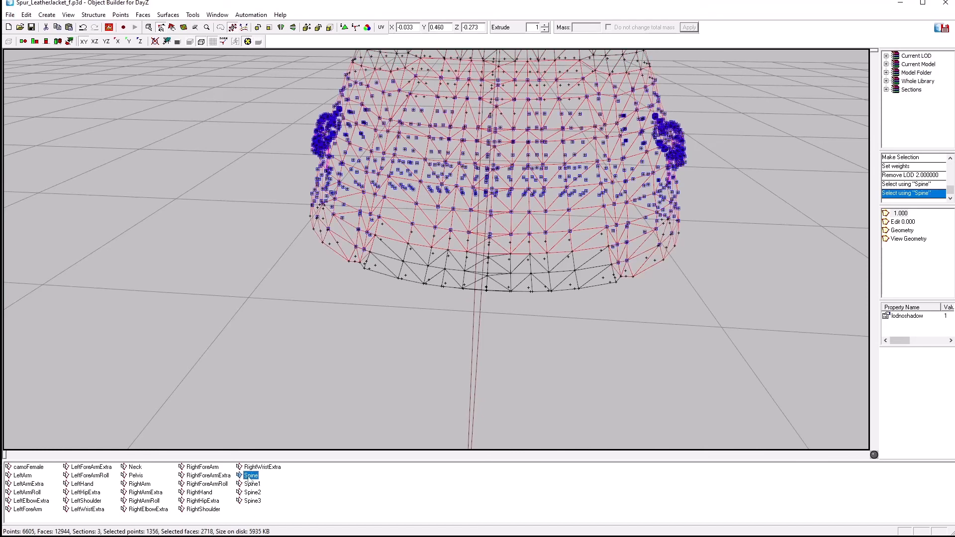
left_click_drag(429, 391, 426, 391, "alt")
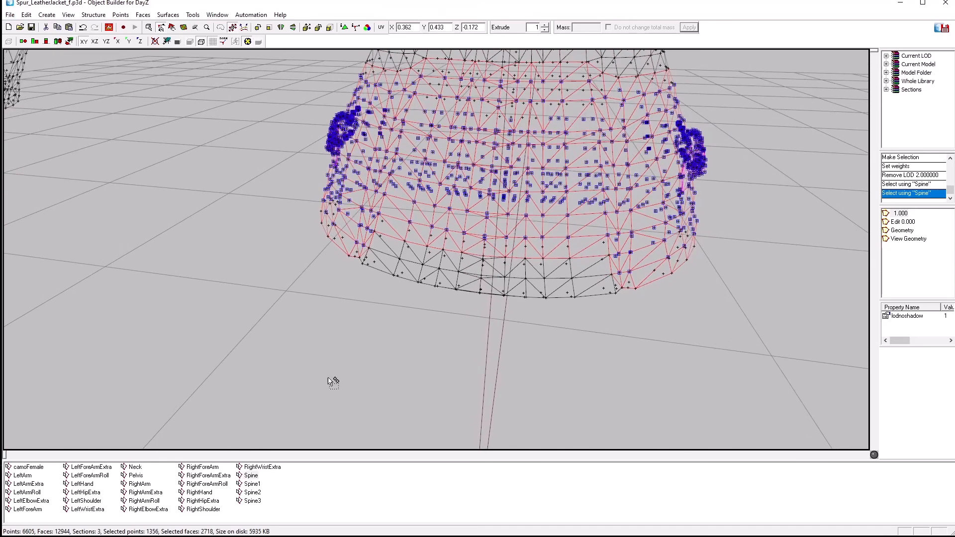
key("c")
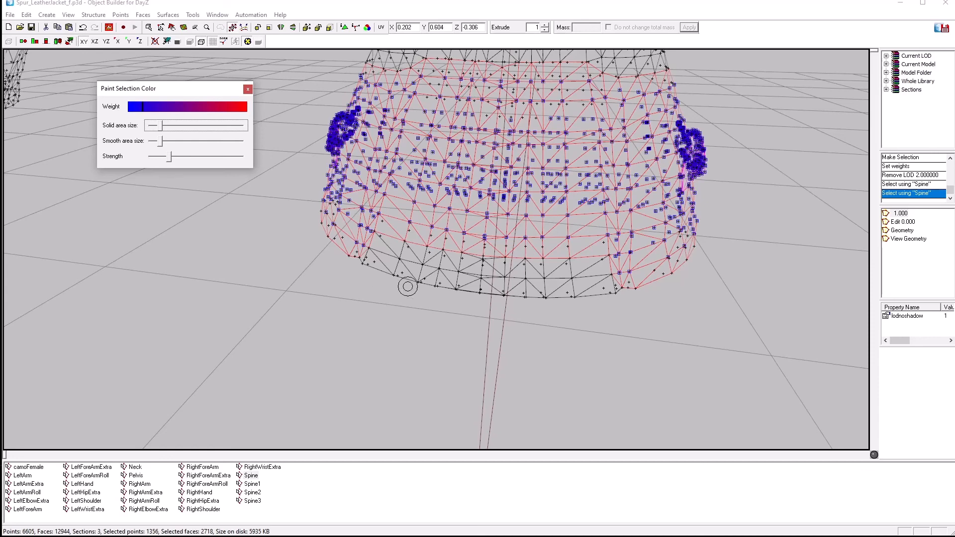
left_click(359, 263)
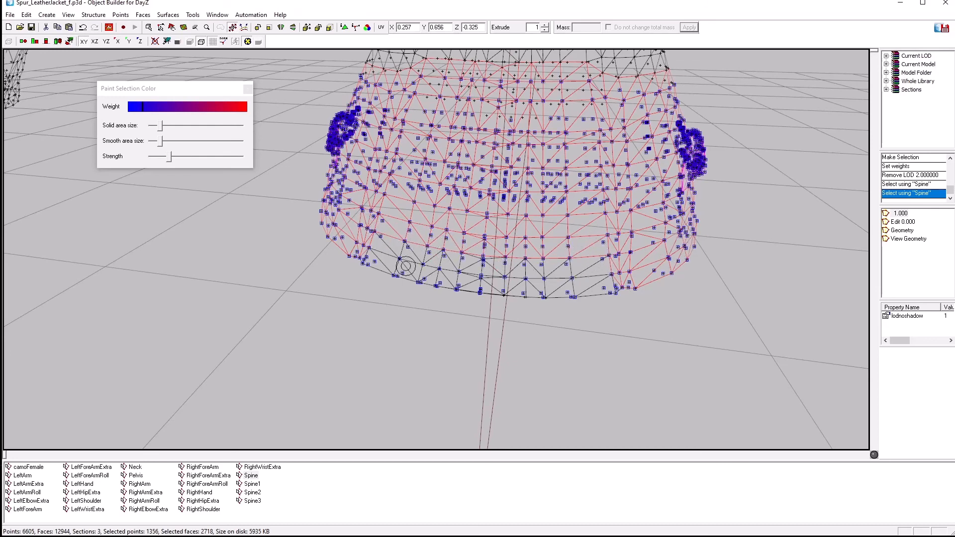
left_click(677, 266)
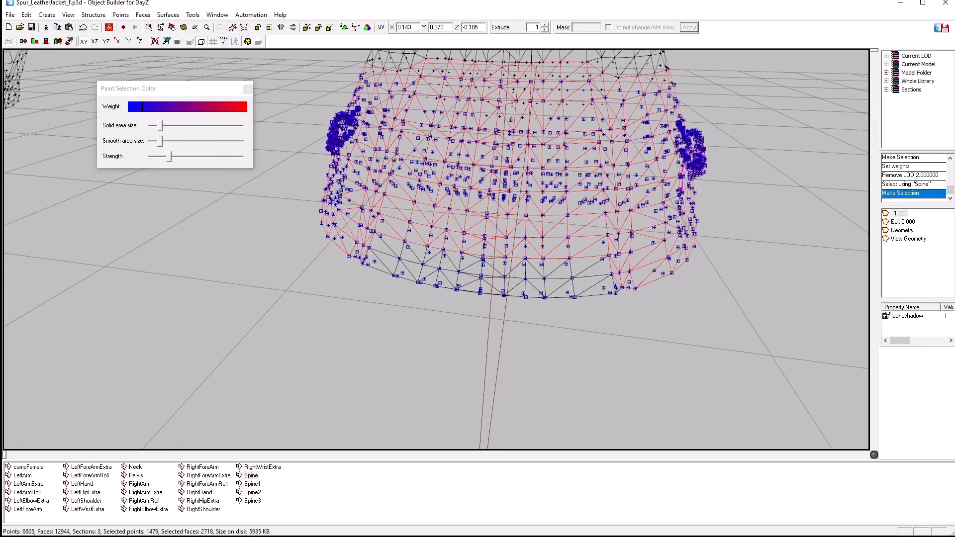
right_click(251, 475)
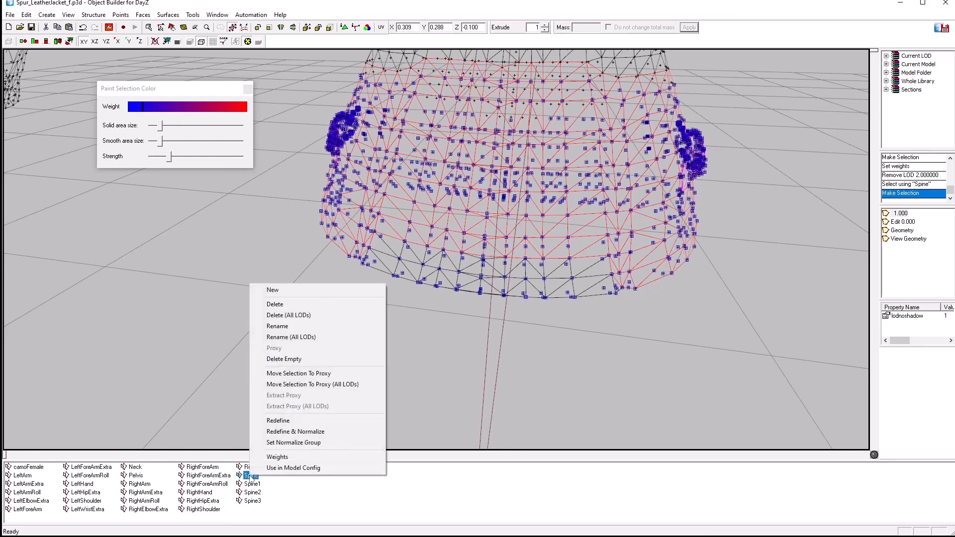
left_click(277, 420)
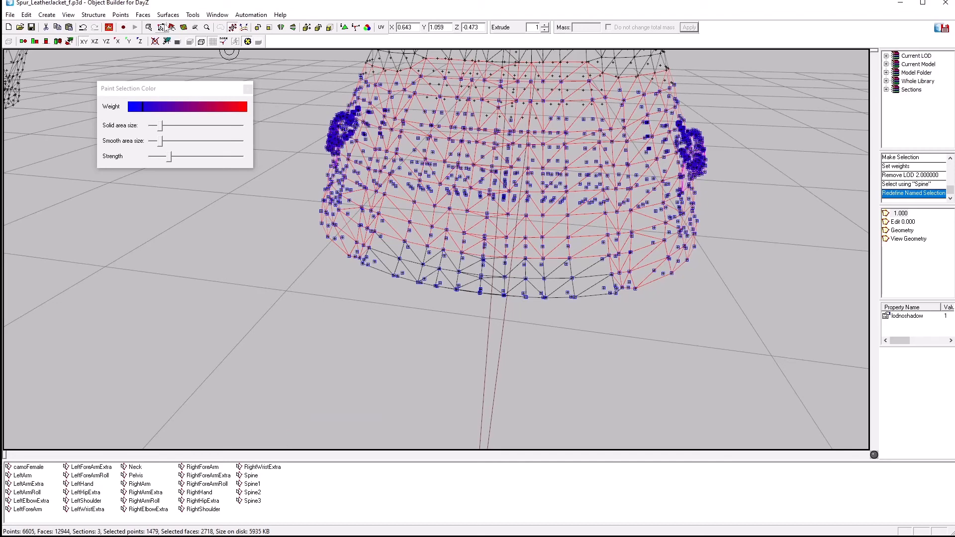
- Check the selection weights of a newly painted hem point and close the selection painting settings
left_click(464, 277)
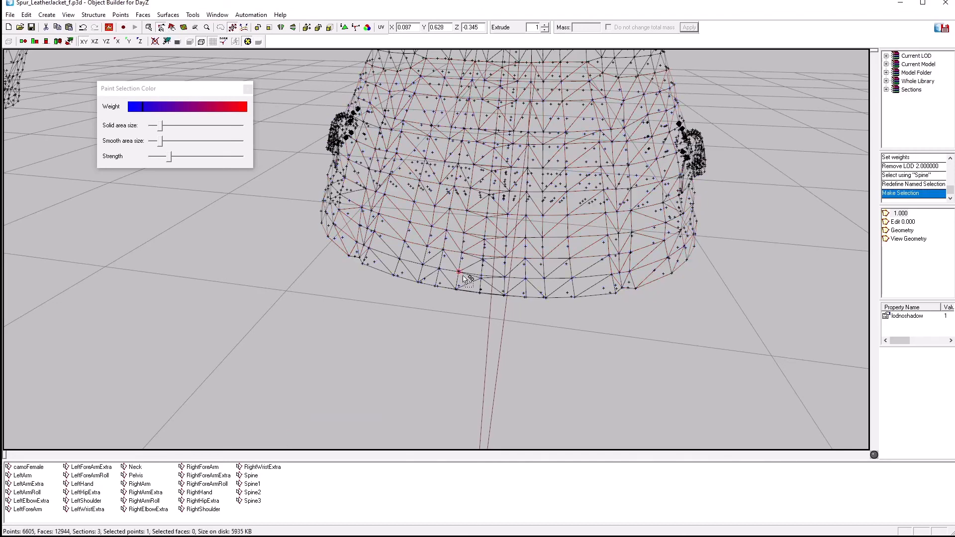
right_click(392, 489)
left_click(398, 485)
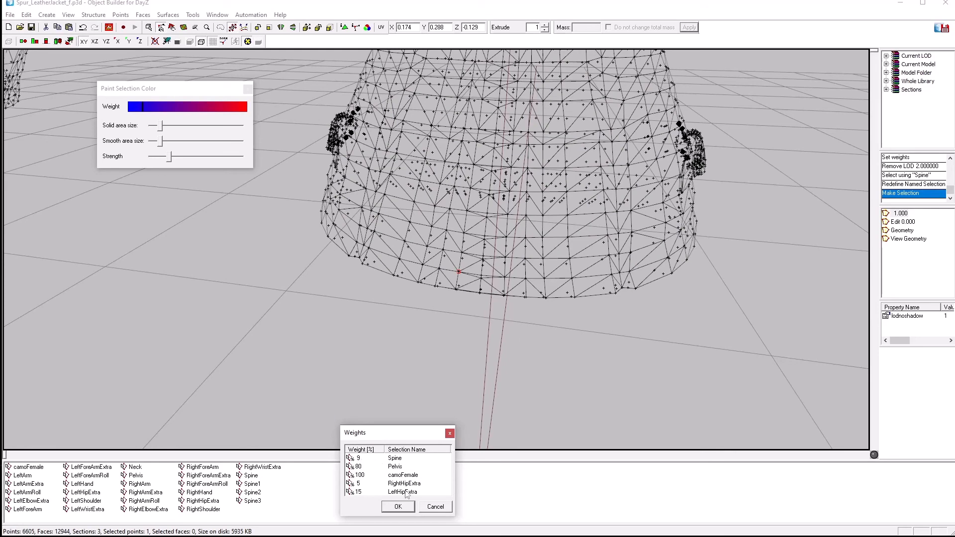
left_click(397, 506)
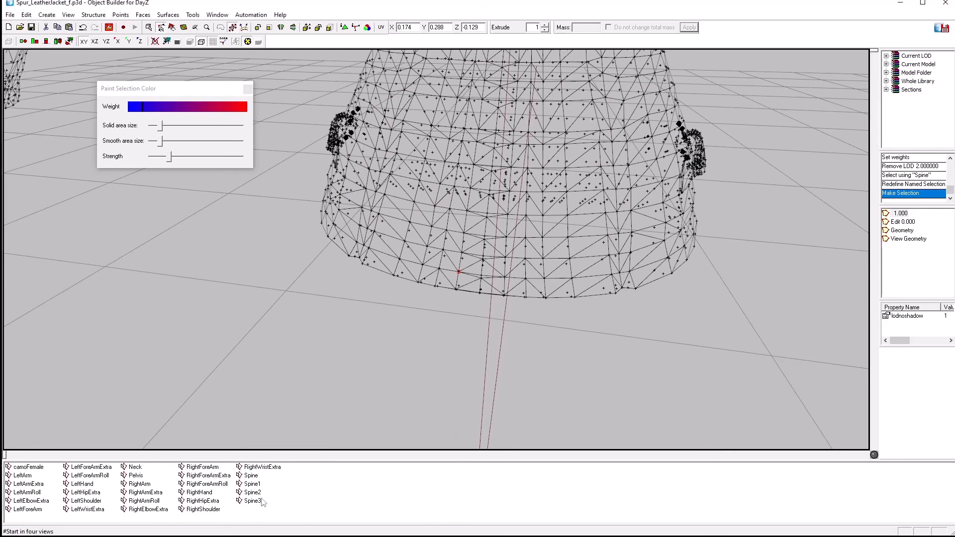
scroll(365, 380, "down", 5)
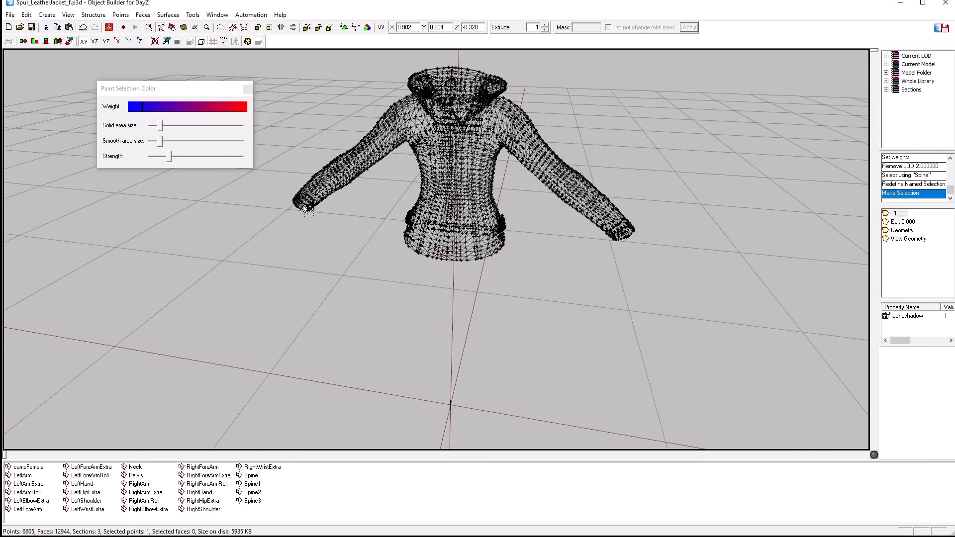
left_click(248, 90)
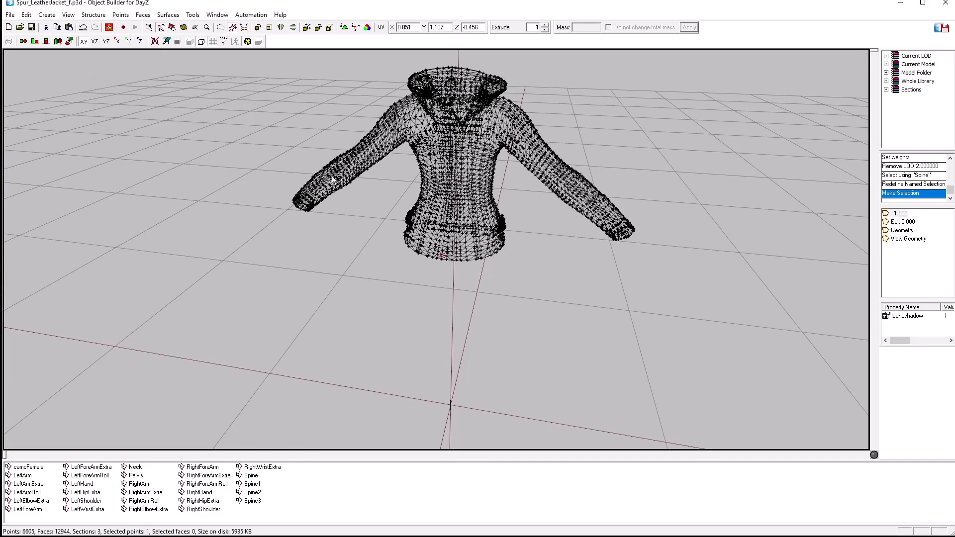
middle_click_drag(573, 338, 571, 338)
scroll(576, 342, "up", 8)
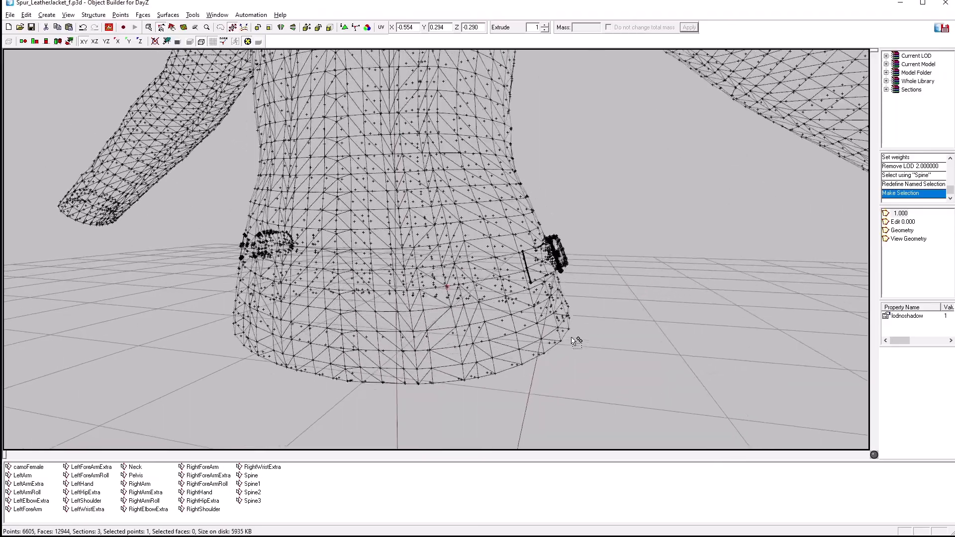
scroll(571, 338, "down", 7)
middle_click_drag(571, 338, 573, 338)
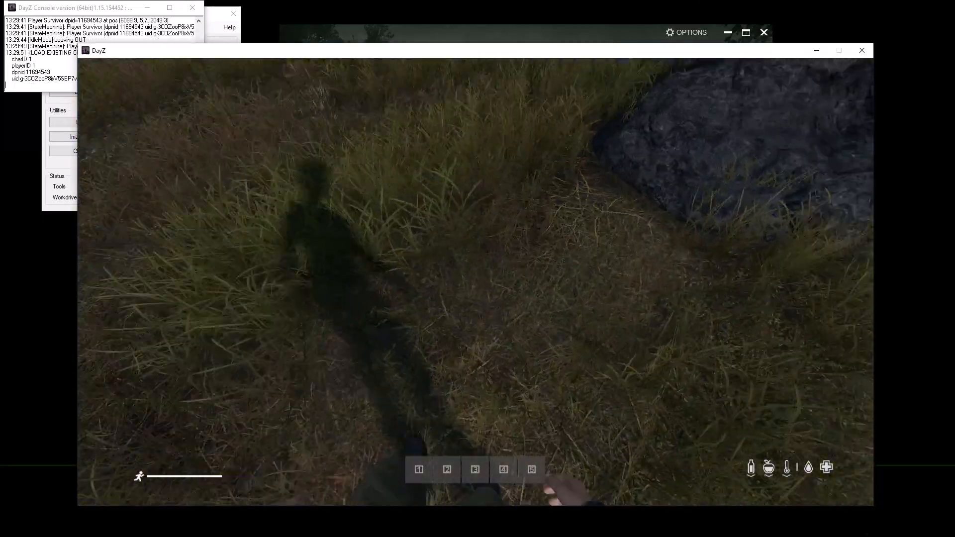
- Switch to DayZ, change to the third-person view and run the character around to examine the worn jacket
key("v")
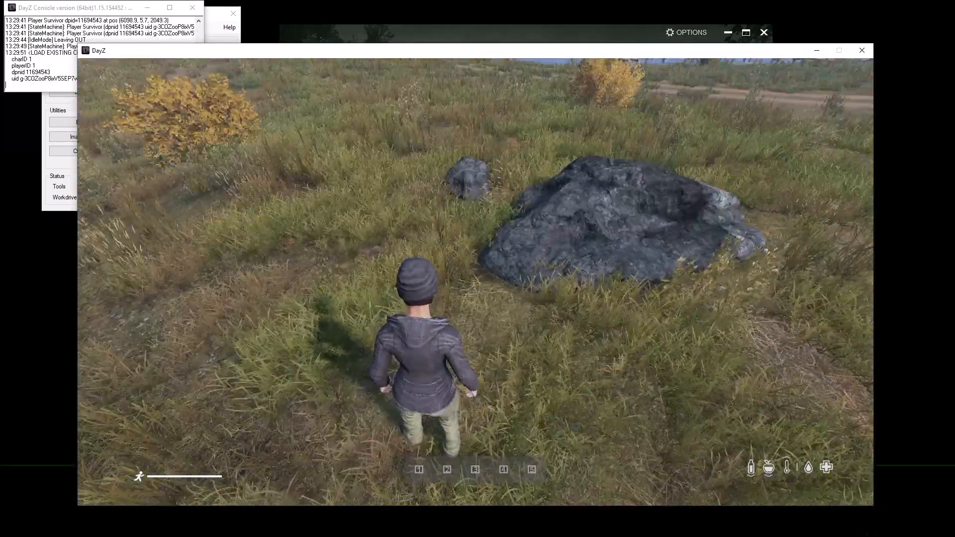
key("w")
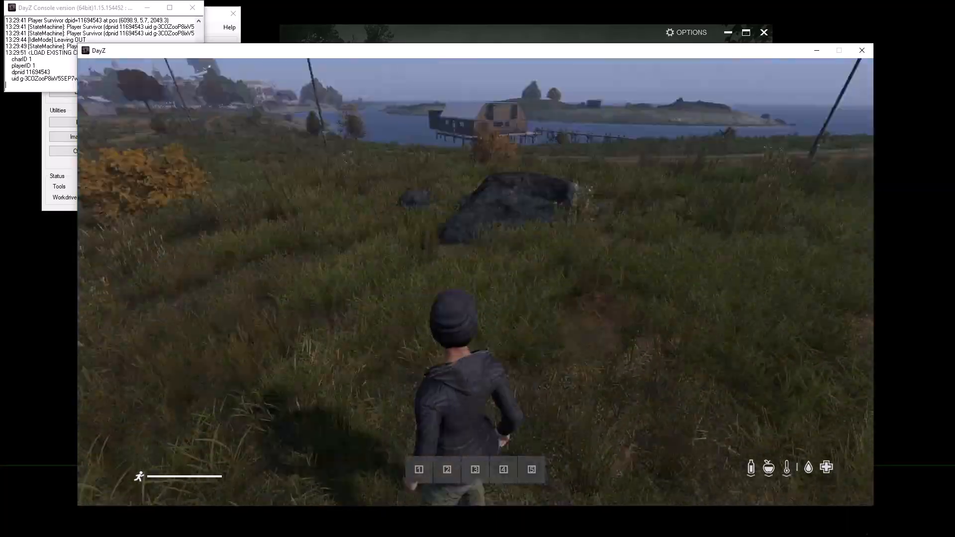
key("w")
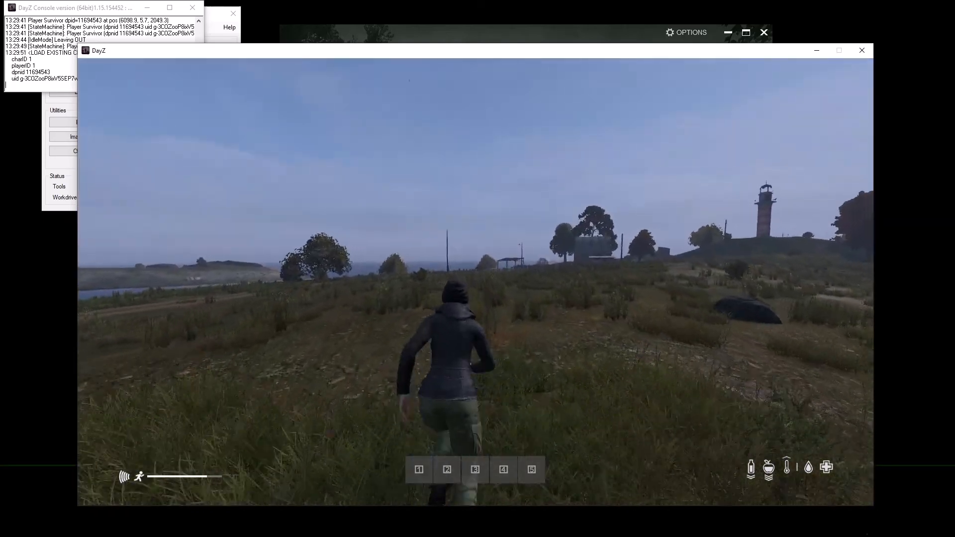
key("m")
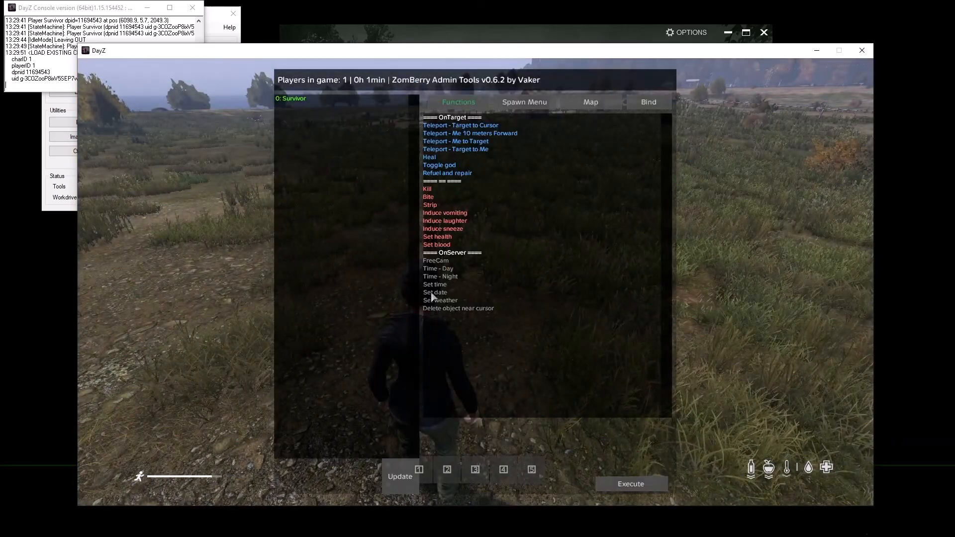
left_click(433, 302)
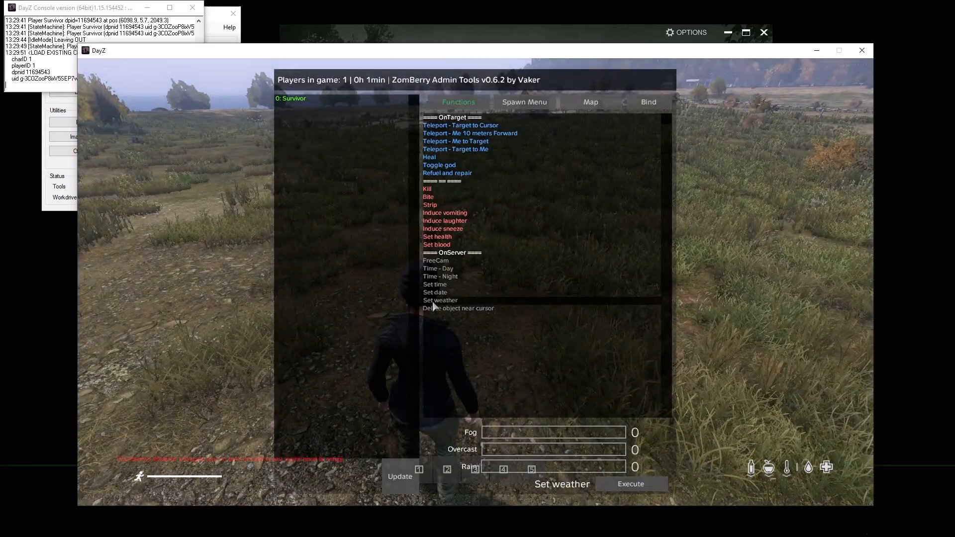
key("m")
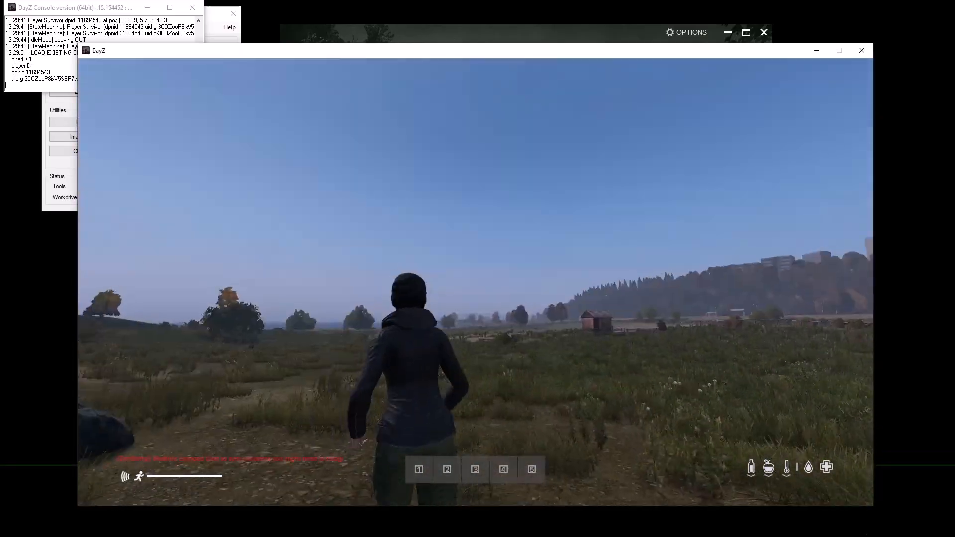
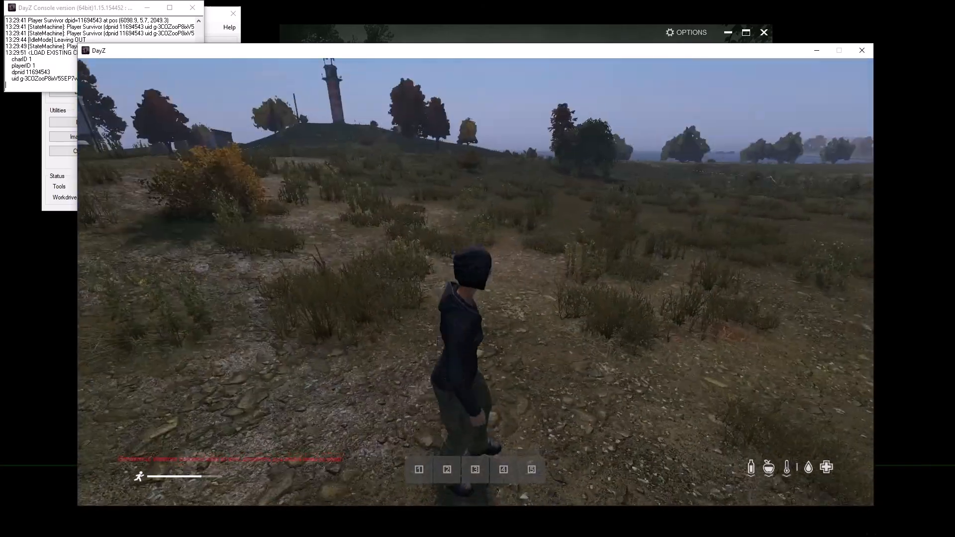
- Find the WoodAxe in the admin tools' spawn items with the search "axe", spawn it and put it in the character's hands
key("m")
left_click(511, 106)
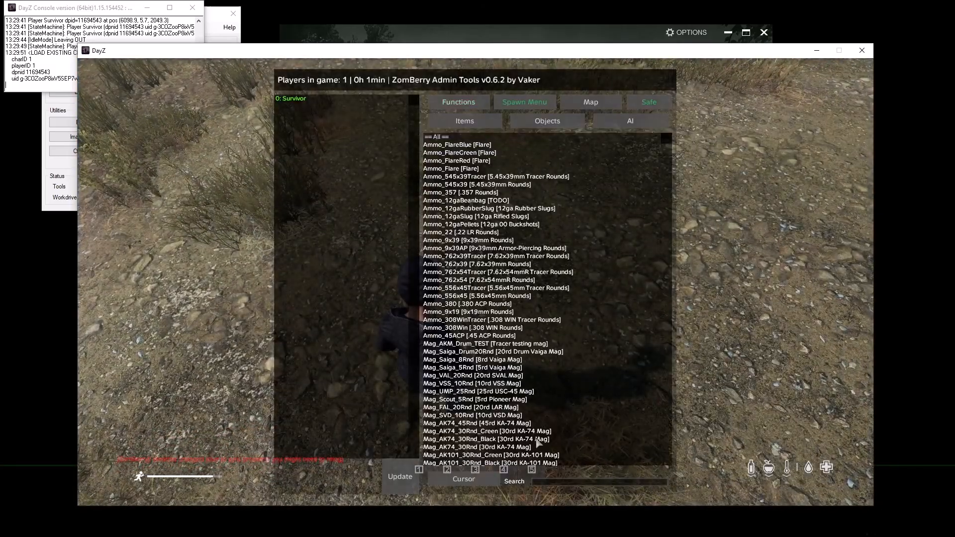
left_click(557, 482)
type("axe")
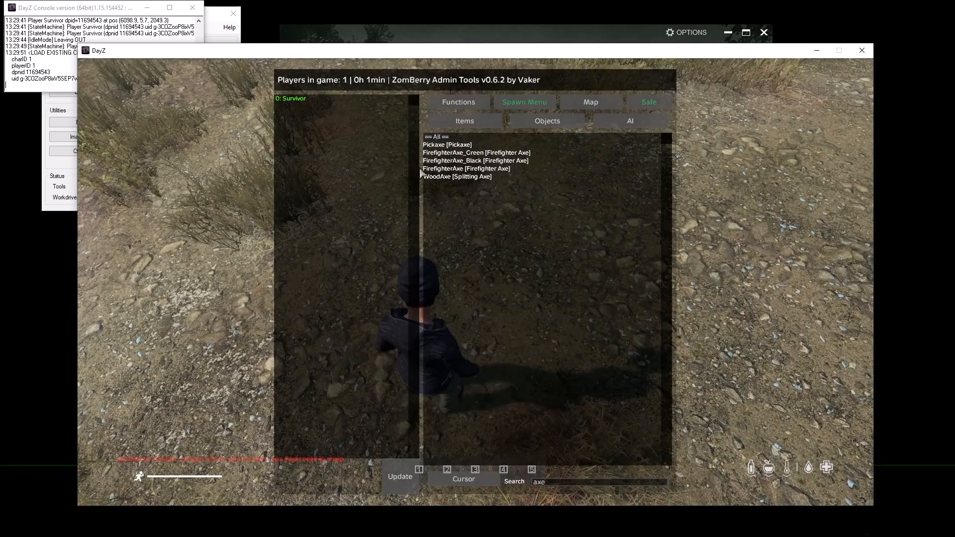
double_click(444, 177)
key("Tab")
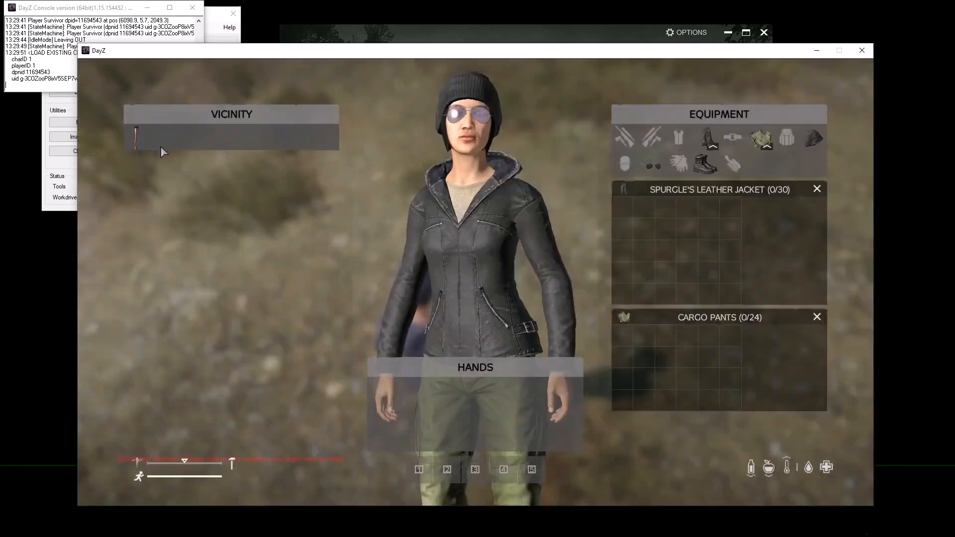
left_click_drag(160, 150, 468, 413)
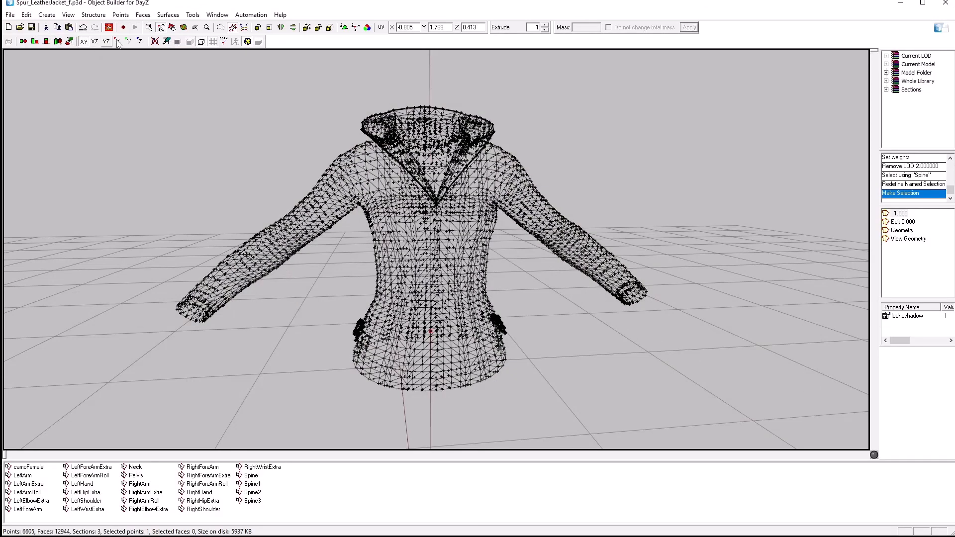
- In Object Builder, display the jacket with solid textured faces and examine the back of the hood and right sleeve
left_click(177, 43)
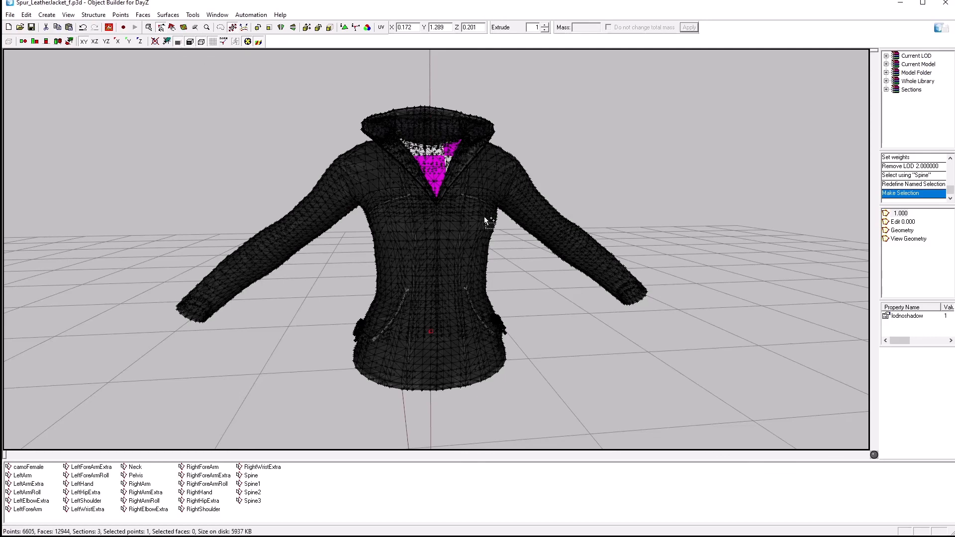
mouse_move(637, 309)
middle_mouse_down()
mouse_move(618, 316)
mouse_move(641, 319)
middle_mouse_up()
scroll(636, 315, "up", 5)
scroll(637, 314, "down", 2)
scroll(637, 314, "up", 5)
scroll(638, 315, "down", 6)
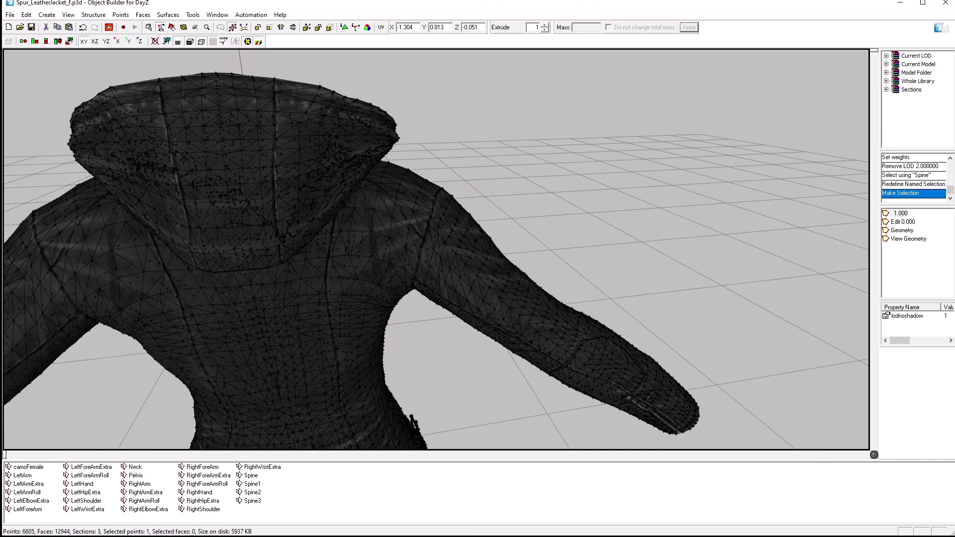
- Switch to DayZ and examine the back and right shoulder of the worn jacket while the character holds the axe
key("alt+Tab")
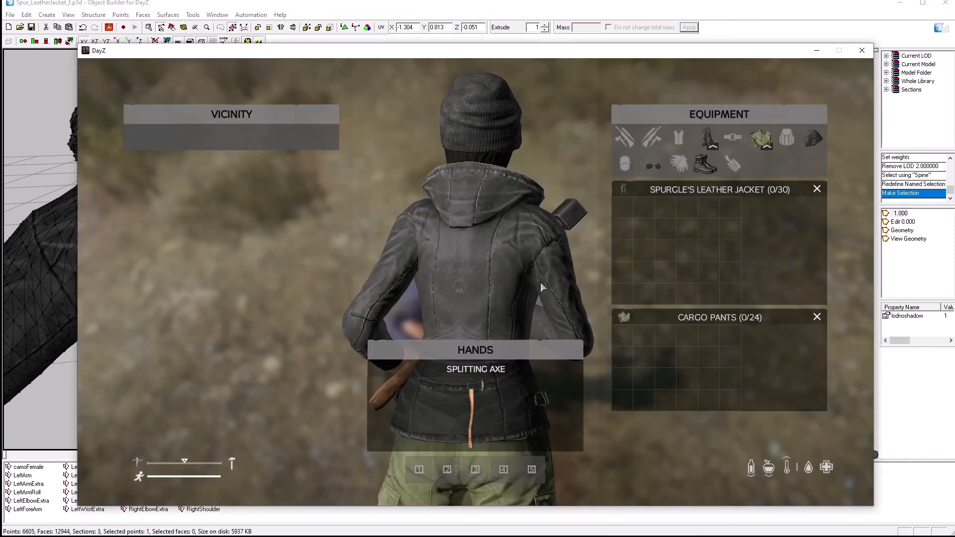
left_click_drag(529, 287, 521, 253)
scroll(504, 299, "up", 2)
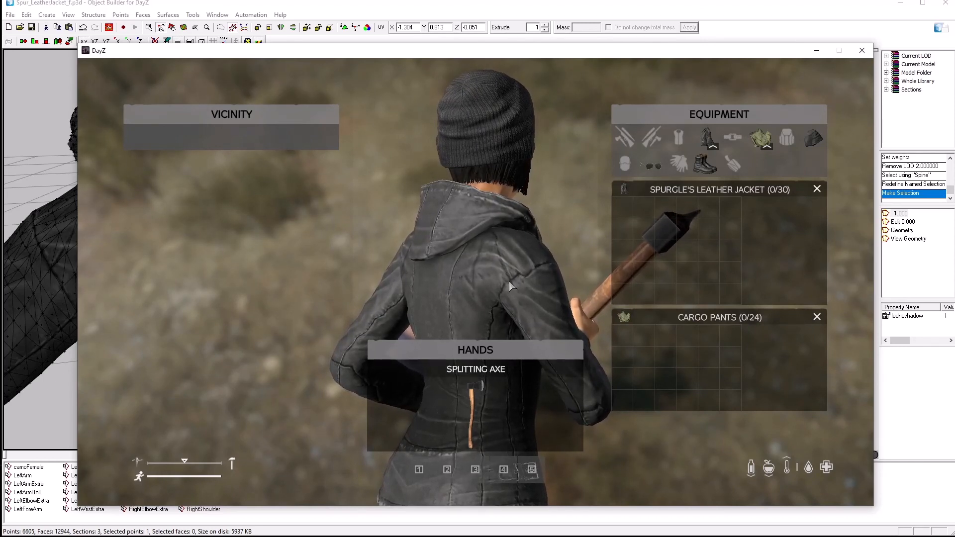
- Return to Object Builder and check the selection weights of two neighbouring points on the back of the right armhole seam
left_click(410, 5)
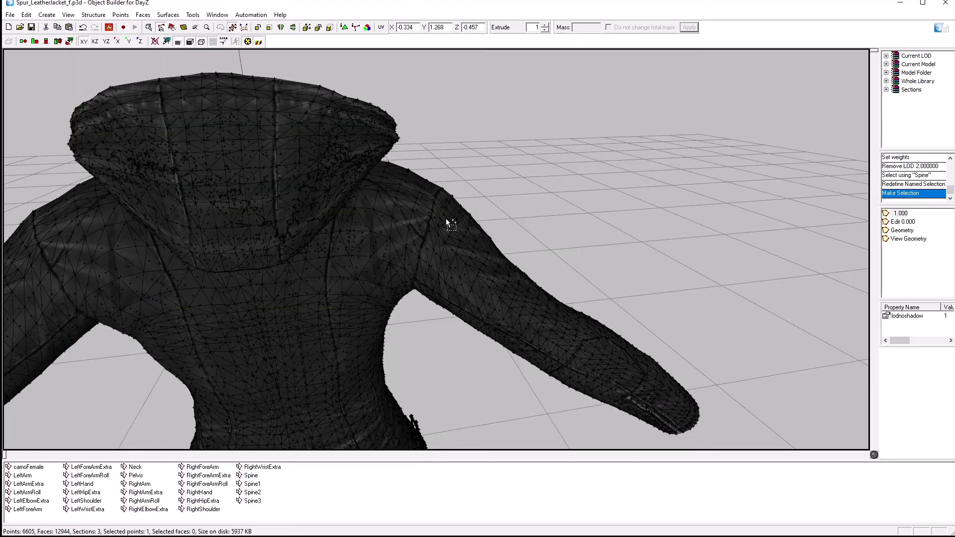
scroll(440, 278, "up", 5)
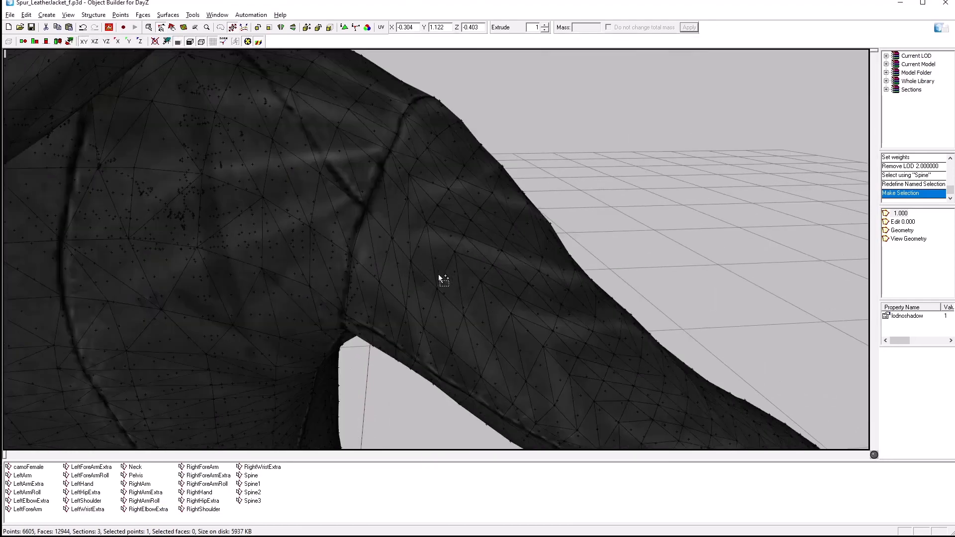
left_click(427, 261)
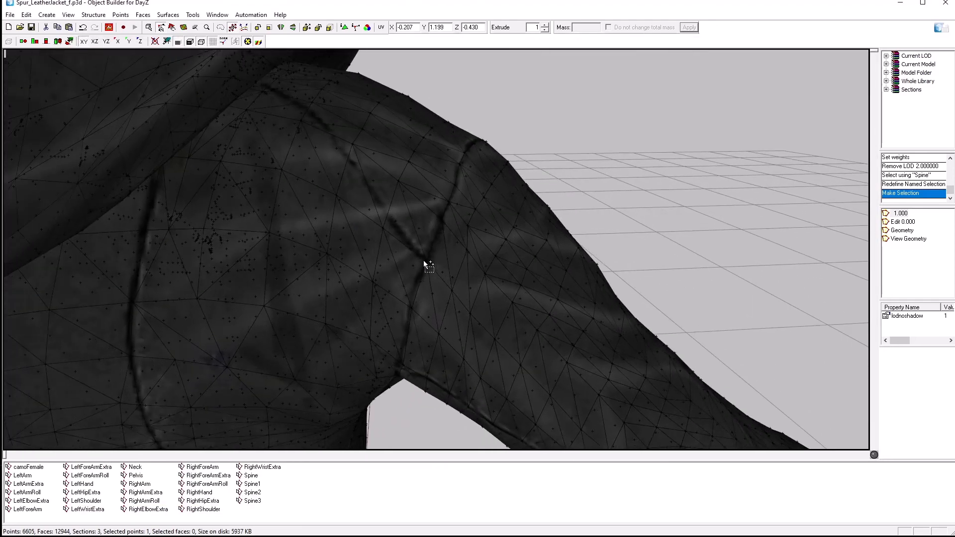
right_click(361, 488)
left_click(388, 470)
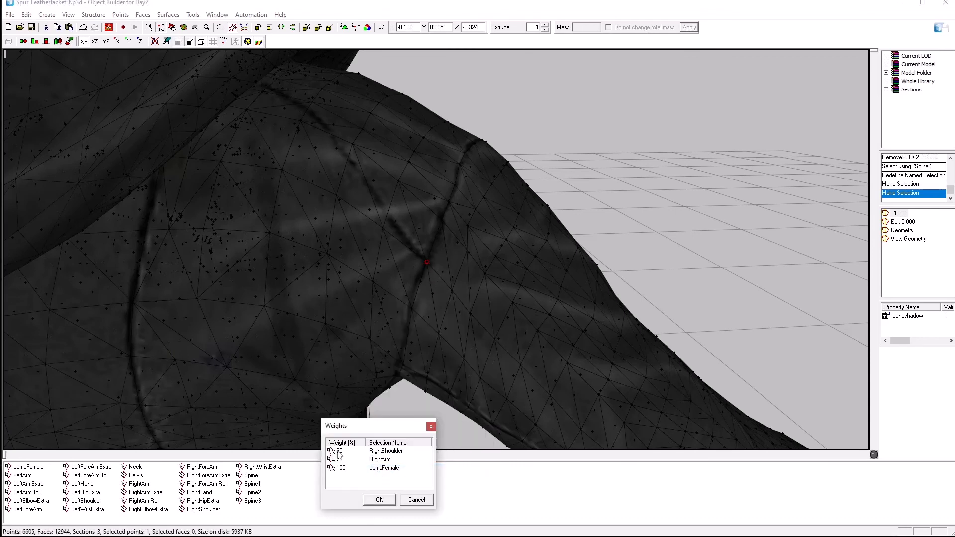
left_click(423, 501)
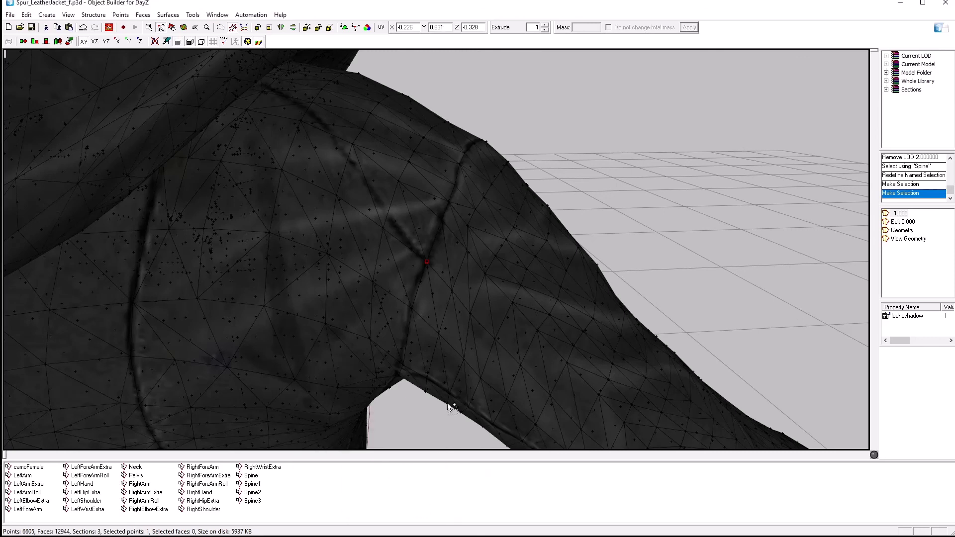
left_click(443, 220)
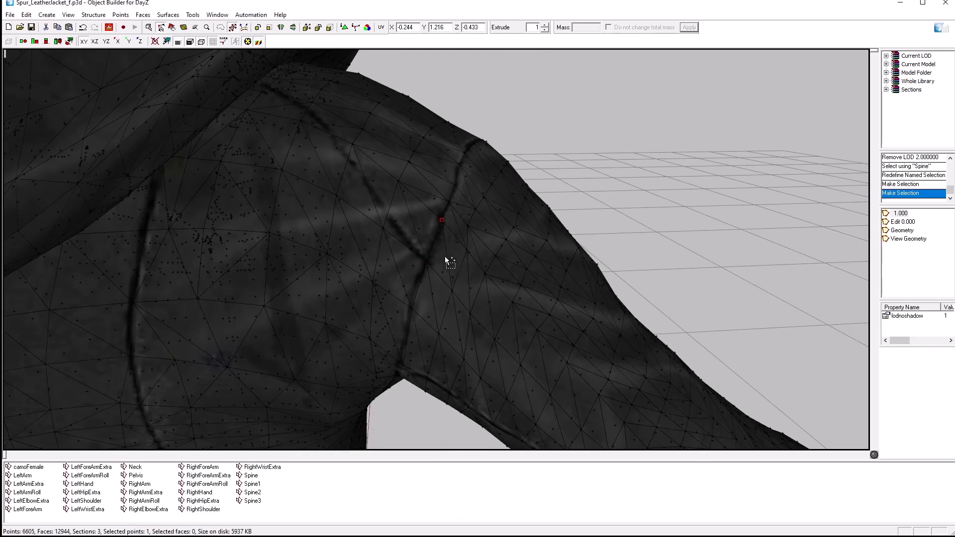
right_click(370, 494)
left_click(382, 486)
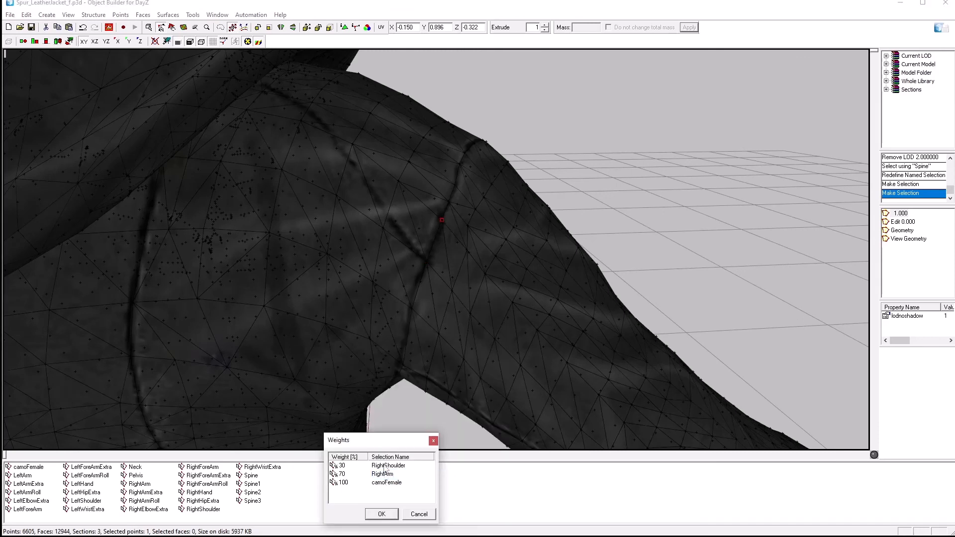
left_click(419, 515)
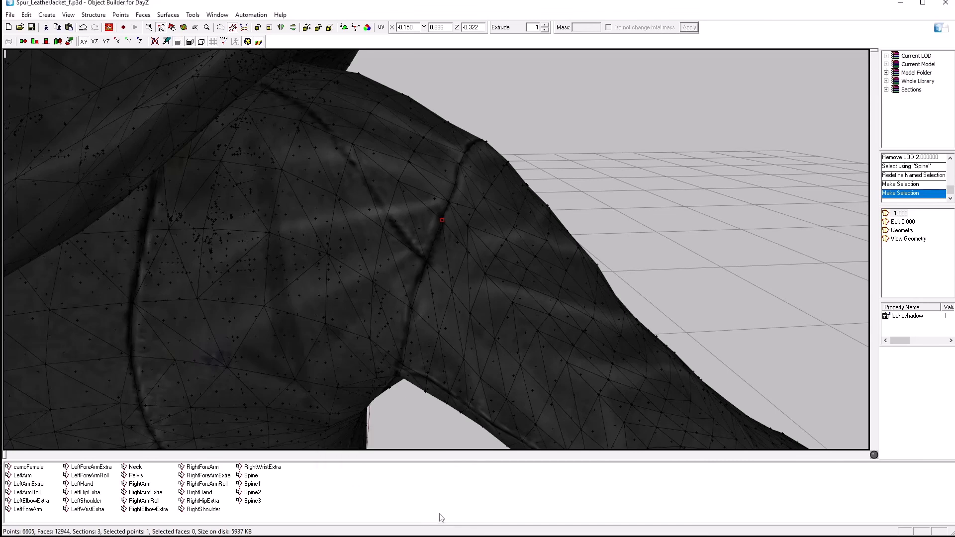
- Set the weights of the next point up the right armhole seam to 20 for RightShoulder and 80 for RightArm
left_click(449, 201)
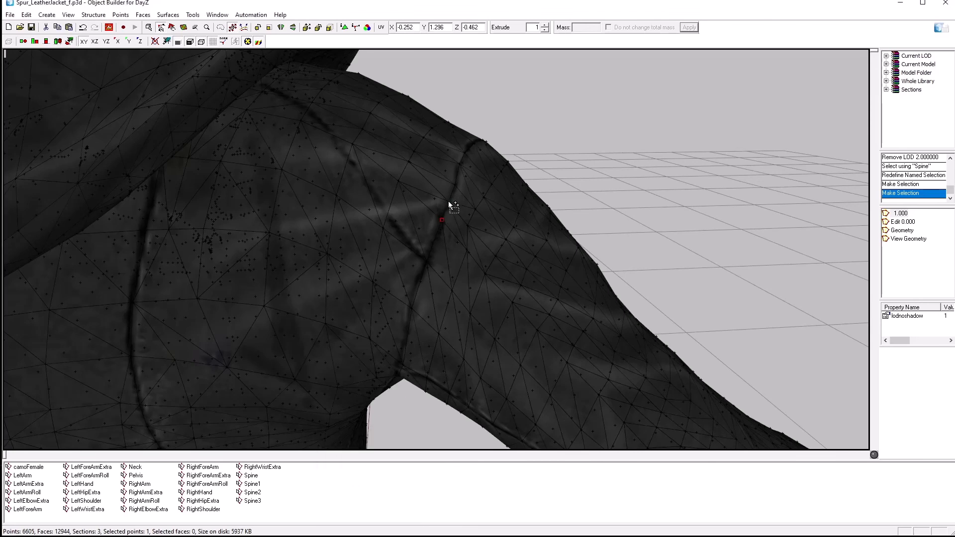
right_click(403, 461)
left_click(403, 468)
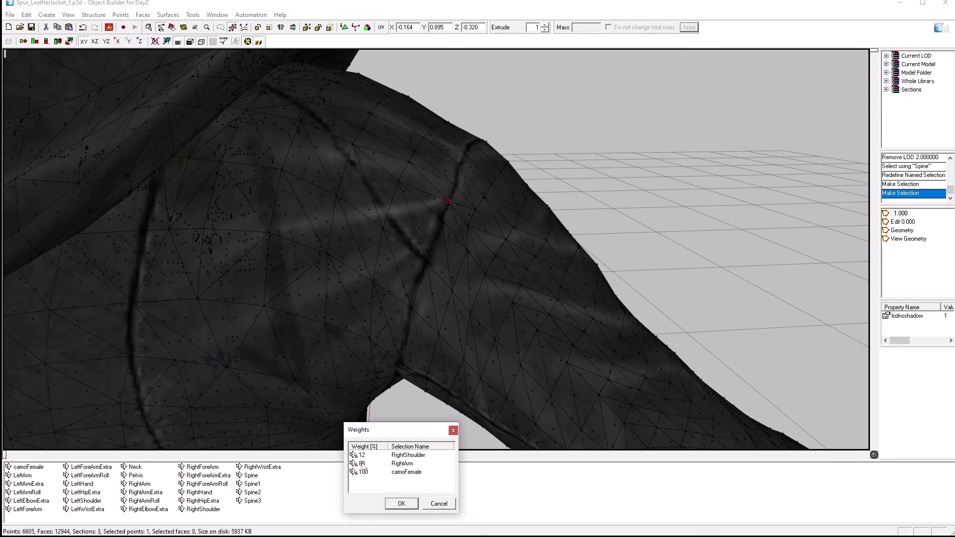
double_click(362, 455)
double_click(363, 464)
left_click(401, 503)
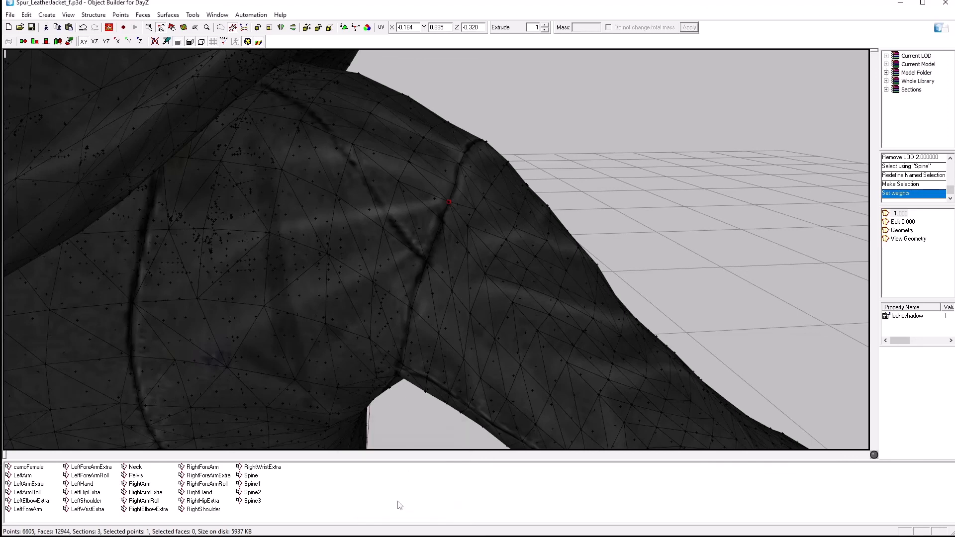
- Check the selection weights of the two points further up the right armhole seam
left_click(455, 185)
right_click(357, 496)
left_click(371, 473)
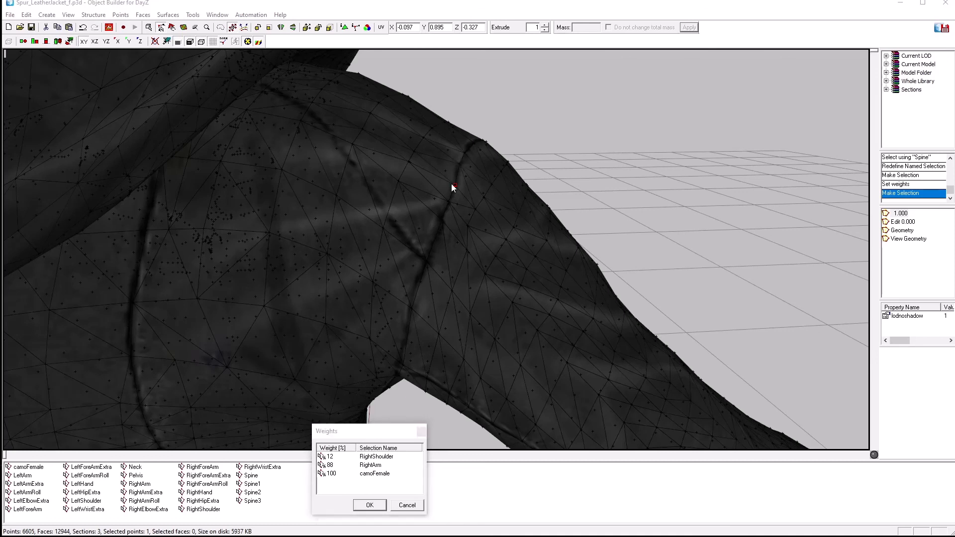
left_click(421, 431)
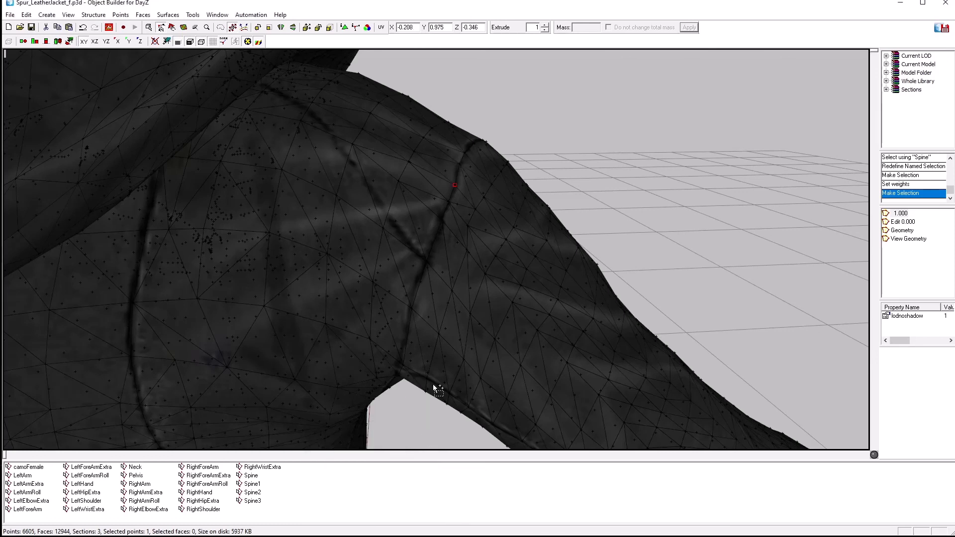
left_click(459, 164)
right_click(364, 482)
left_click(374, 464)
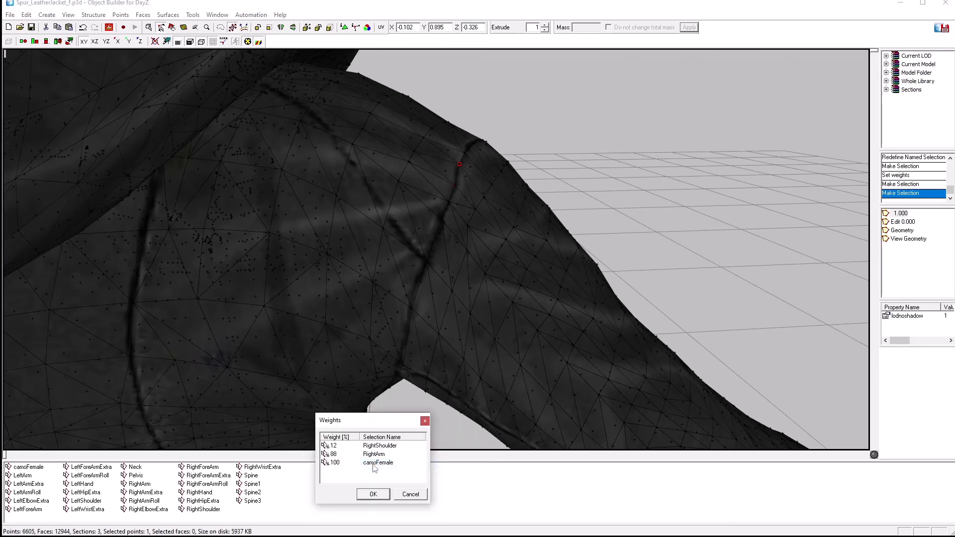
left_click(407, 494)
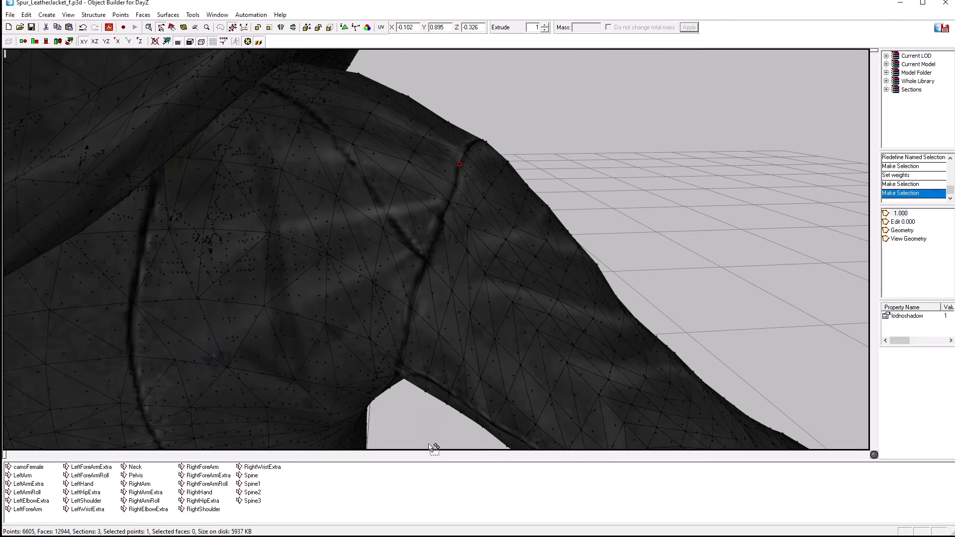
- Check the selection weights of two points on the right sleeve just outside the armhole seam
left_click(458, 296)
right_click(359, 480)
left_click(379, 459)
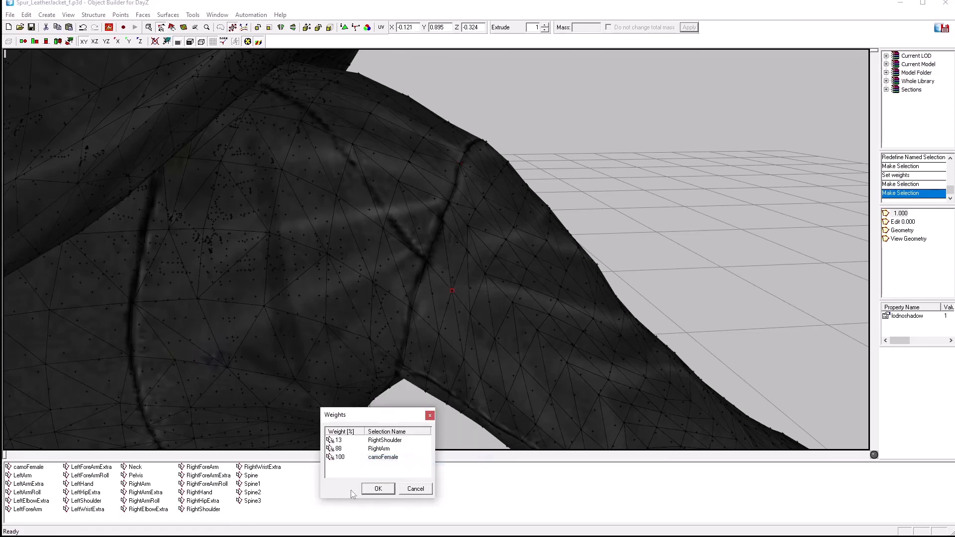
left_click(405, 492)
left_click(466, 249)
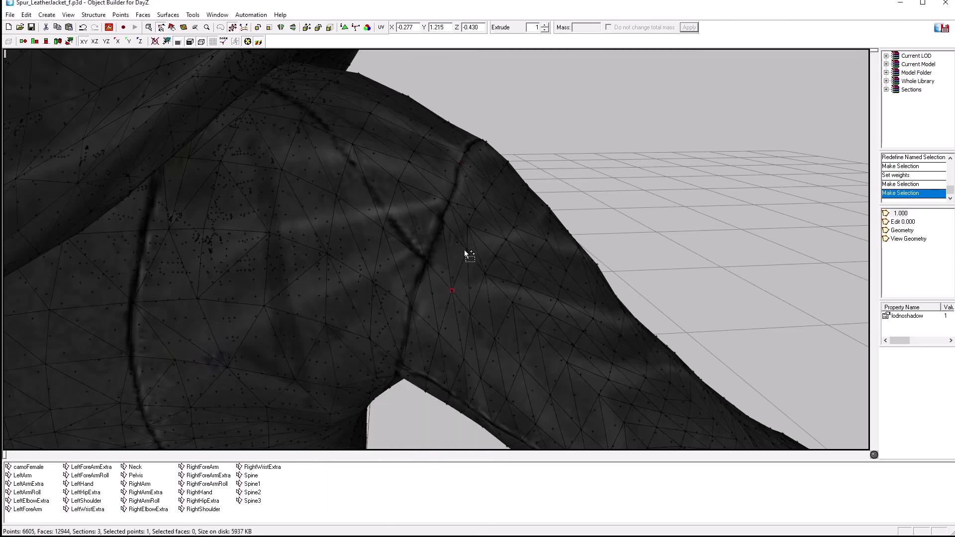
right_click(358, 480)
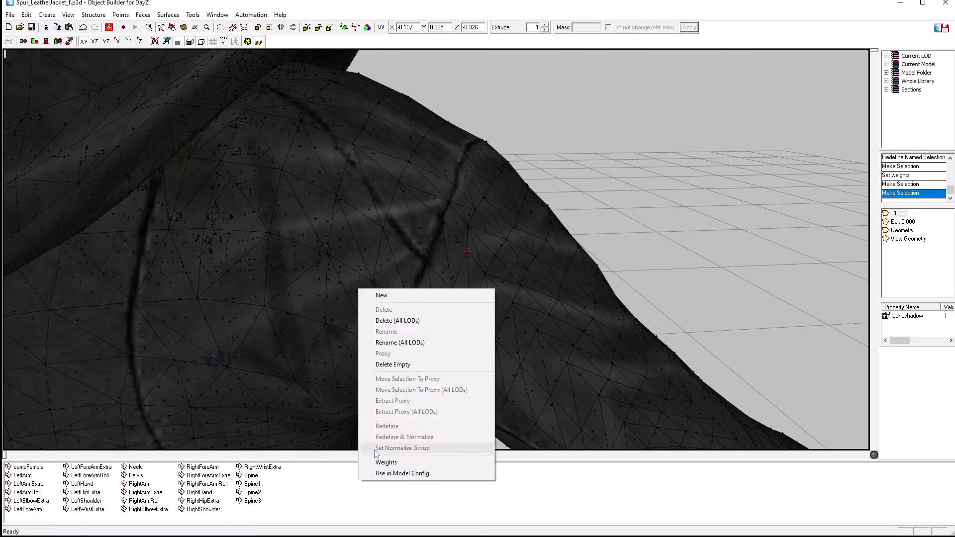
left_click(379, 459)
left_click(411, 499)
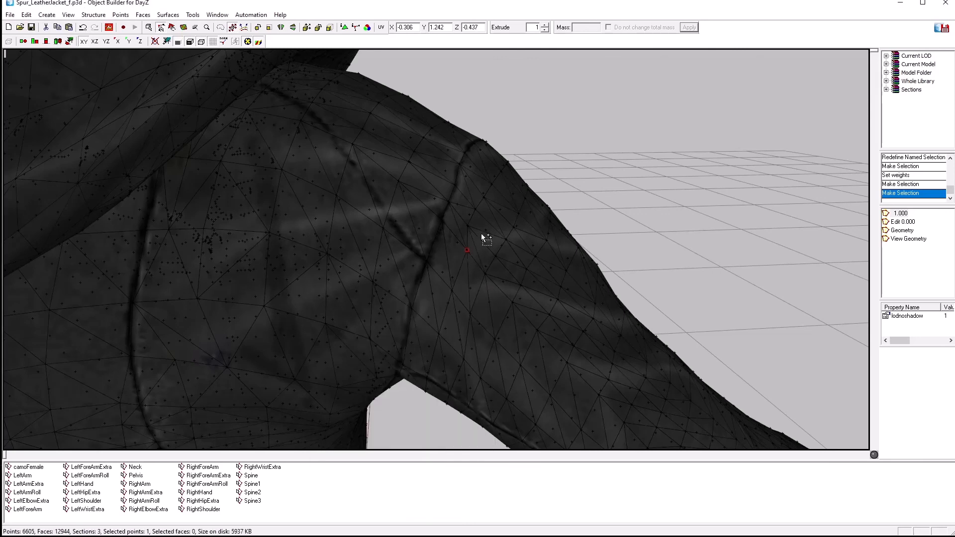
- Edit the RightShoulder weight of the upper sleeve point just outside the right armhole seam
left_click(467, 226)
right_click(374, 488)
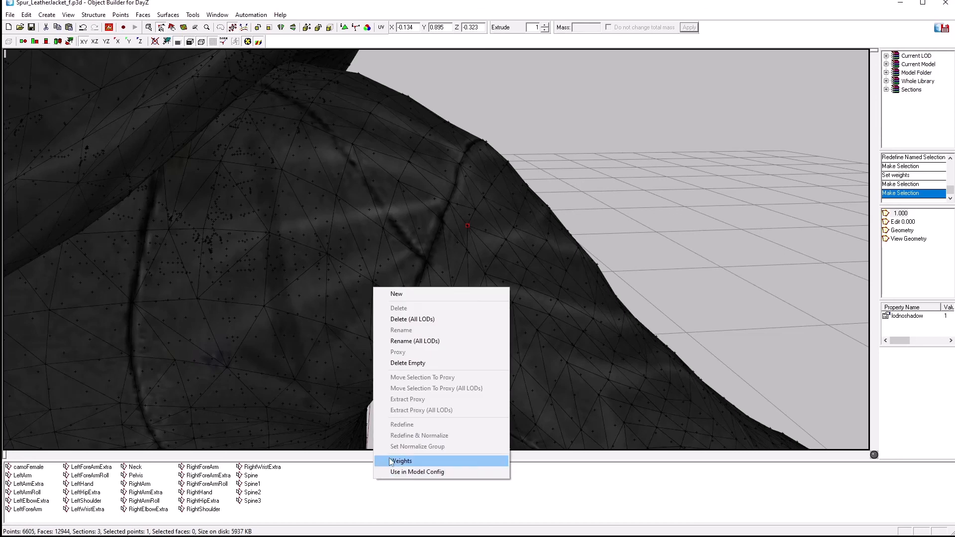
left_click(388, 460)
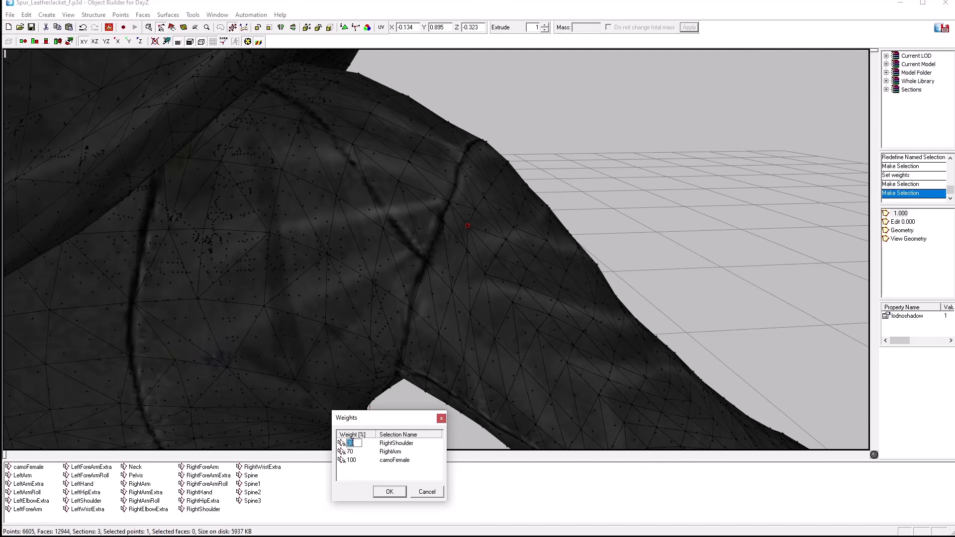
key("Tab")
left_click(388, 492)
- Check the selection weights of two neighbouring points on the right armhole seam, level with the upper sleeve
left_click(450, 203)
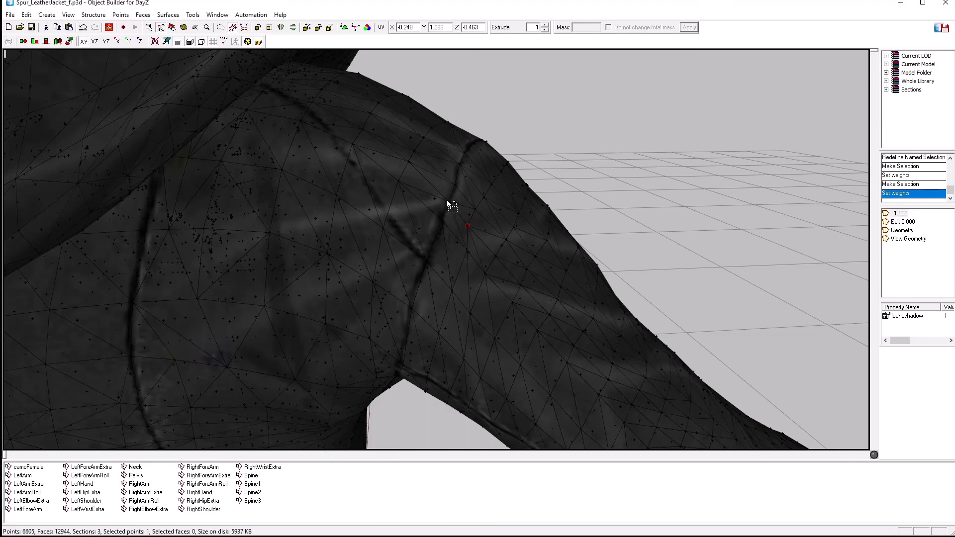
right_click(401, 334)
left_click(383, 489)
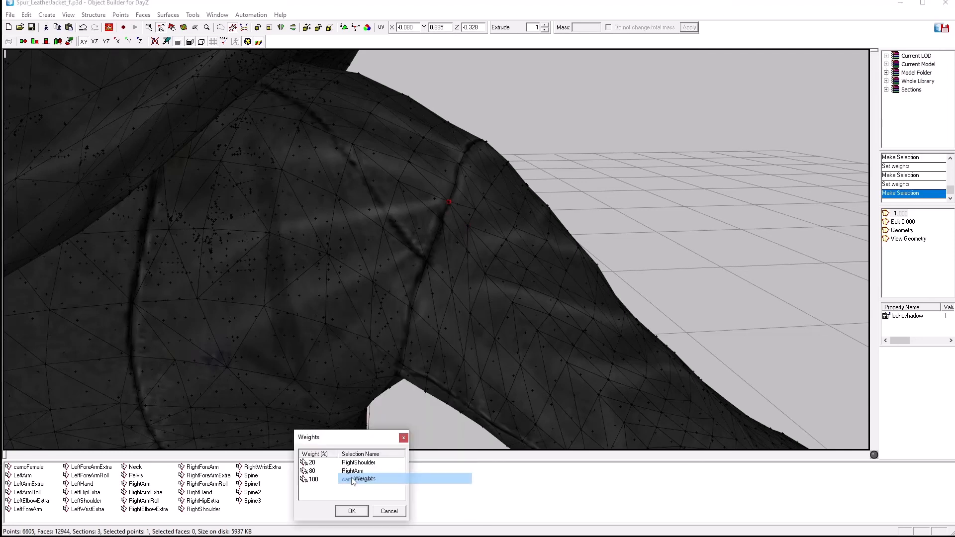
left_click(312, 463)
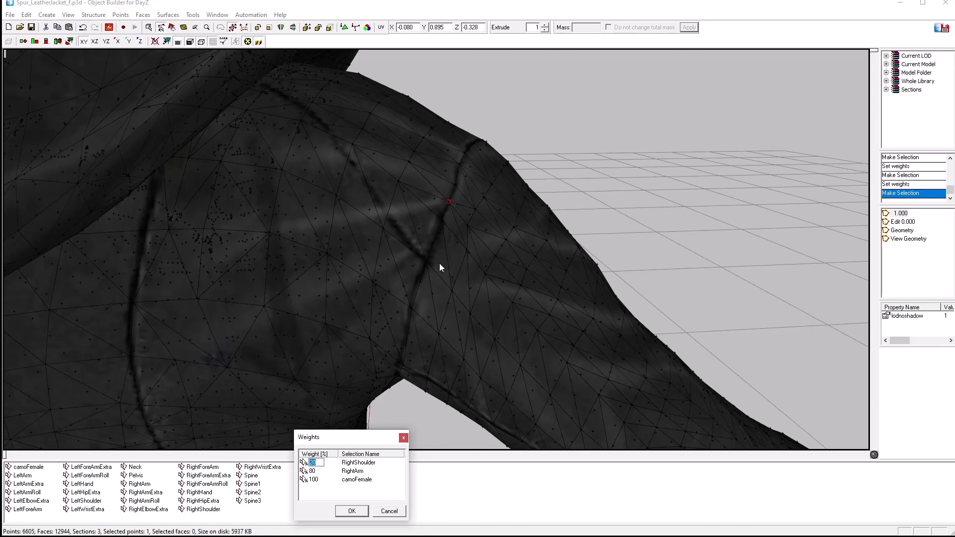
left_click(390, 511)
left_click(443, 219)
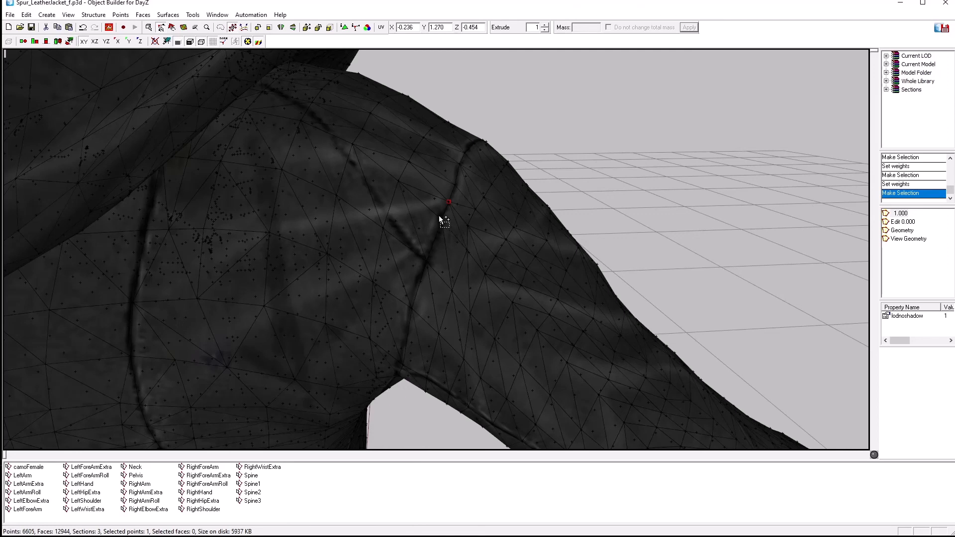
right_click(418, 316)
left_click(348, 493)
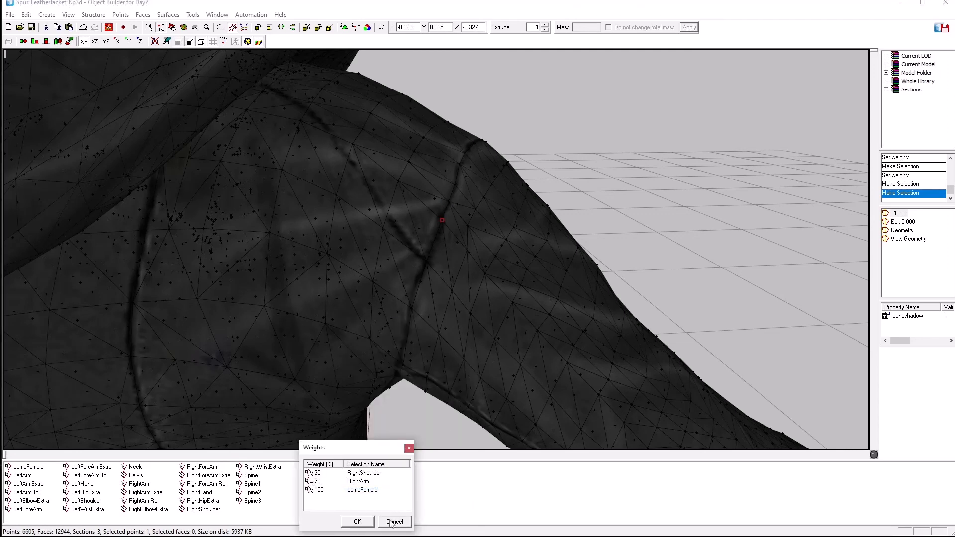
left_click(392, 522)
- Recheck the selection weights of the sleeve point just outside the right armhole seam
left_click(467, 225)
right_click(371, 476)
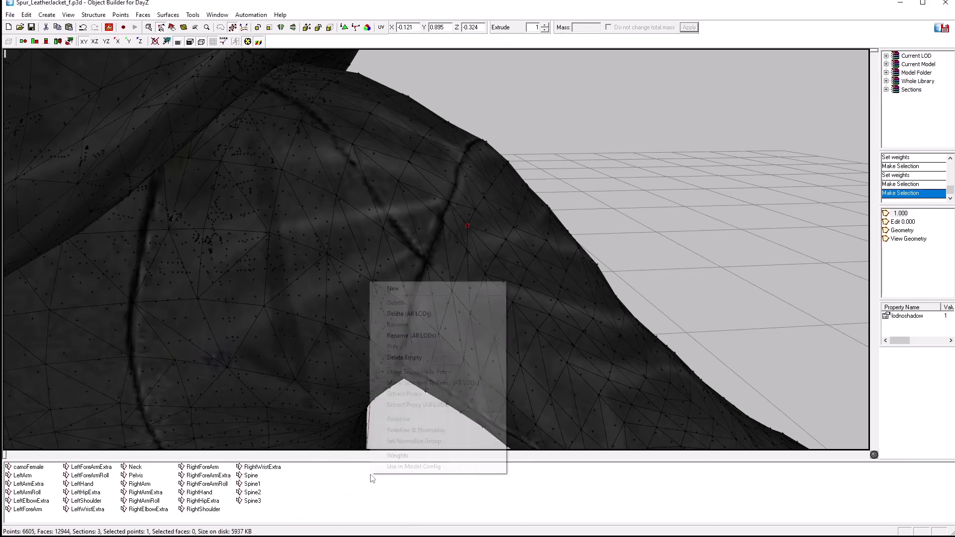
left_click(378, 455)
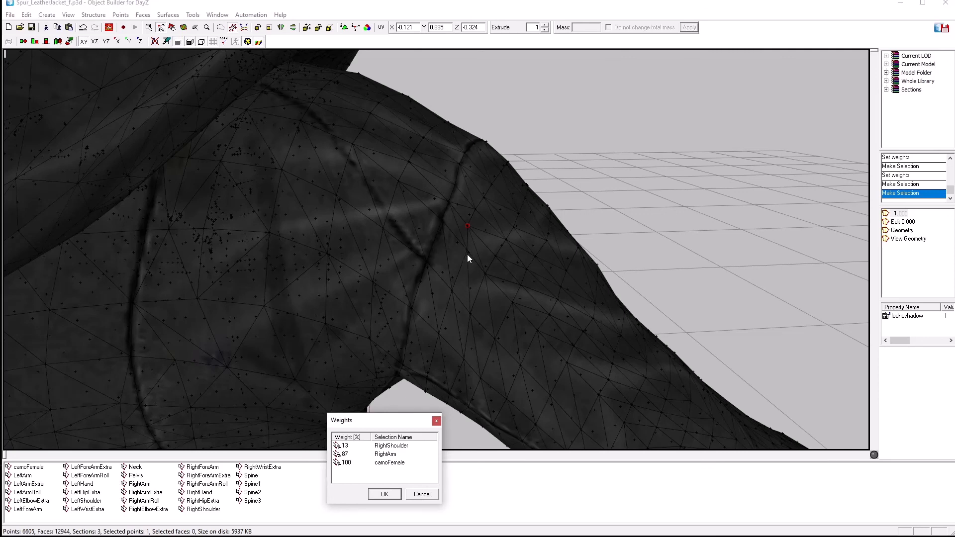
left_click(423, 494)
- Set the weights of the next sleeve point up, outside the right armhole seam, to 13 for RightShoulder and 87 for RightArm
left_click(475, 210)
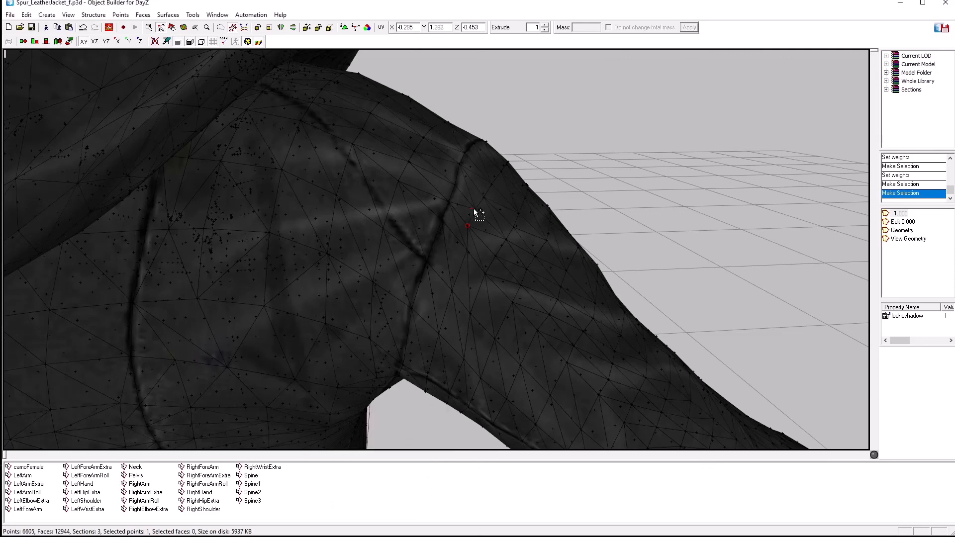
right_click(370, 477)
left_click(380, 461)
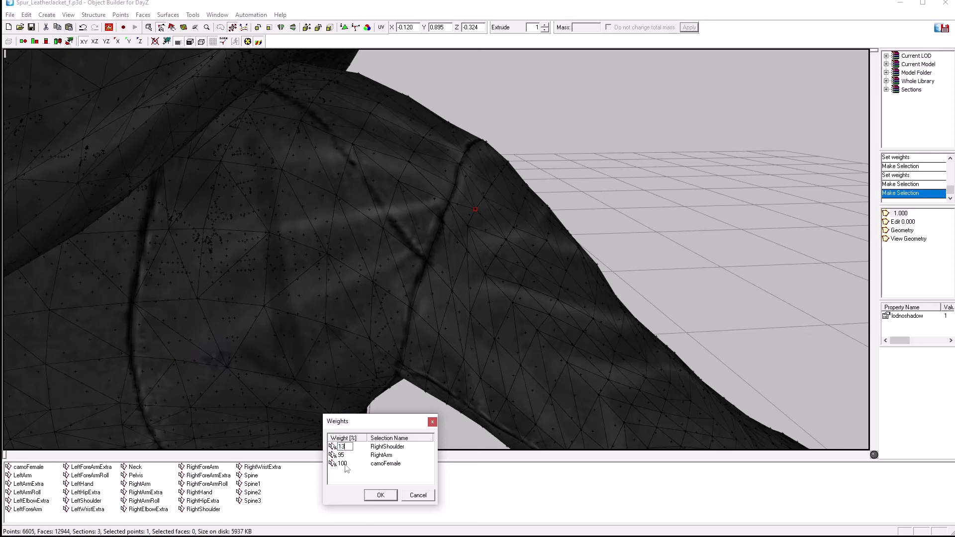
left_click(341, 456)
key("BackSpace")
key("BackSpace")
type("87")
left_click(379, 495)
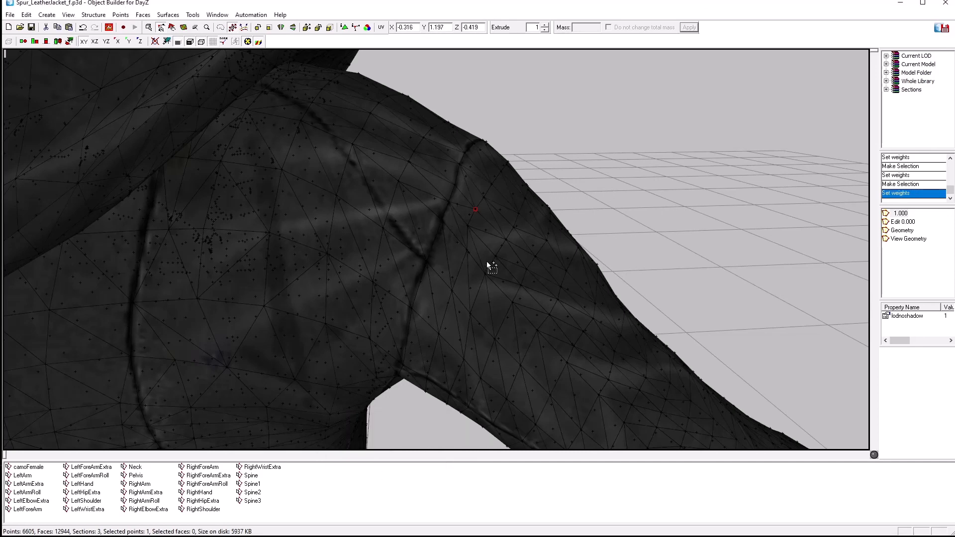
- Check the selection weights of two adjacent points on the upper part of the right armhole seam
left_click_drag(484, 256, 484, 256, "alt")
left_click(418, 204)
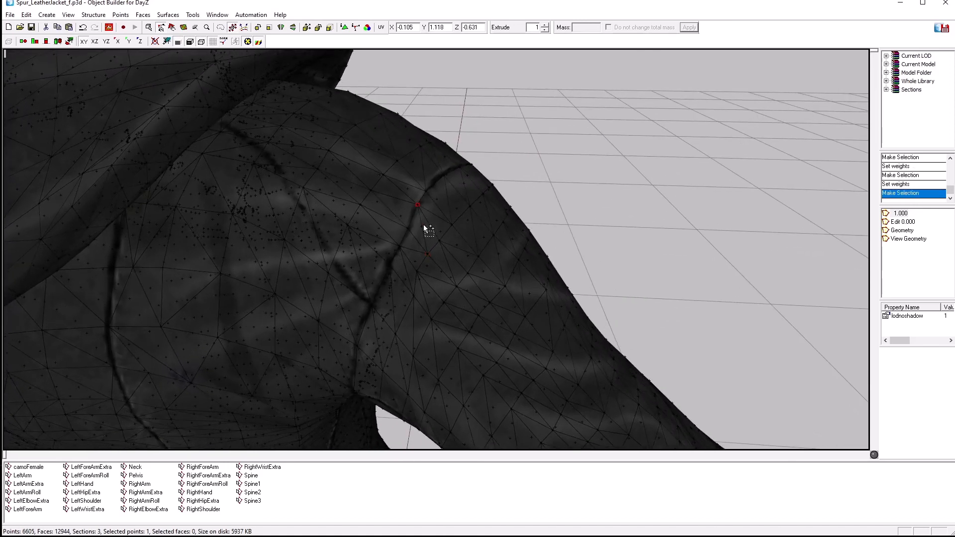
right_click(399, 478)
left_click(410, 461)
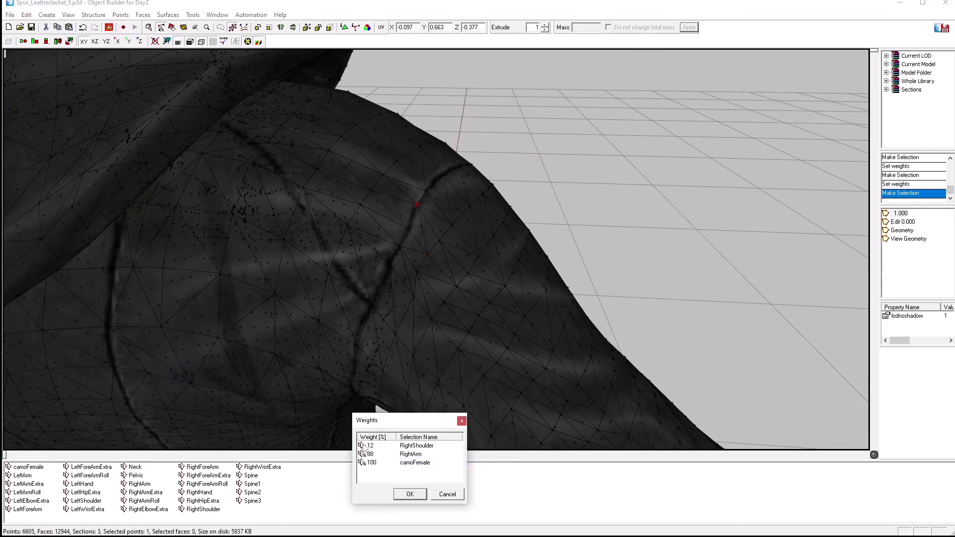
left_click(447, 494)
left_click(426, 191)
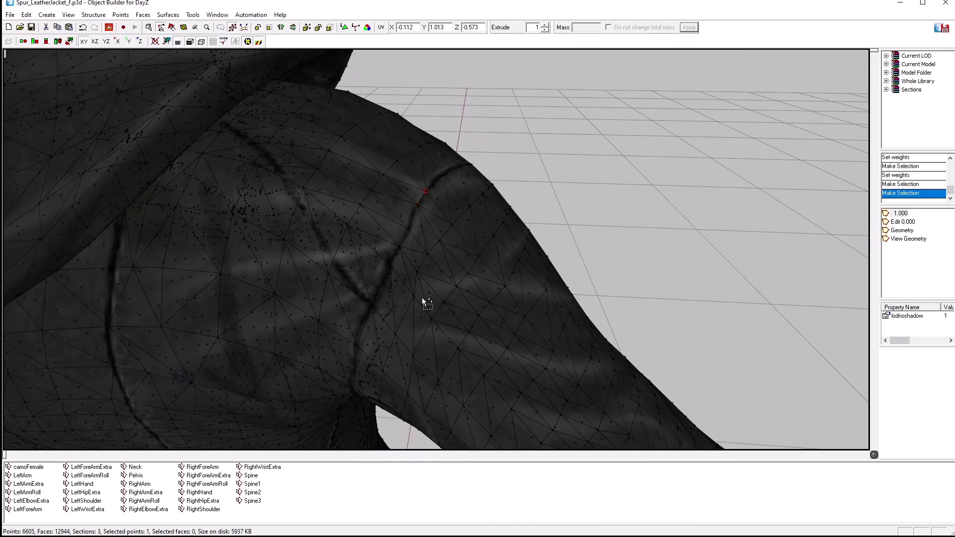
right_click(411, 295)
left_click(412, 468)
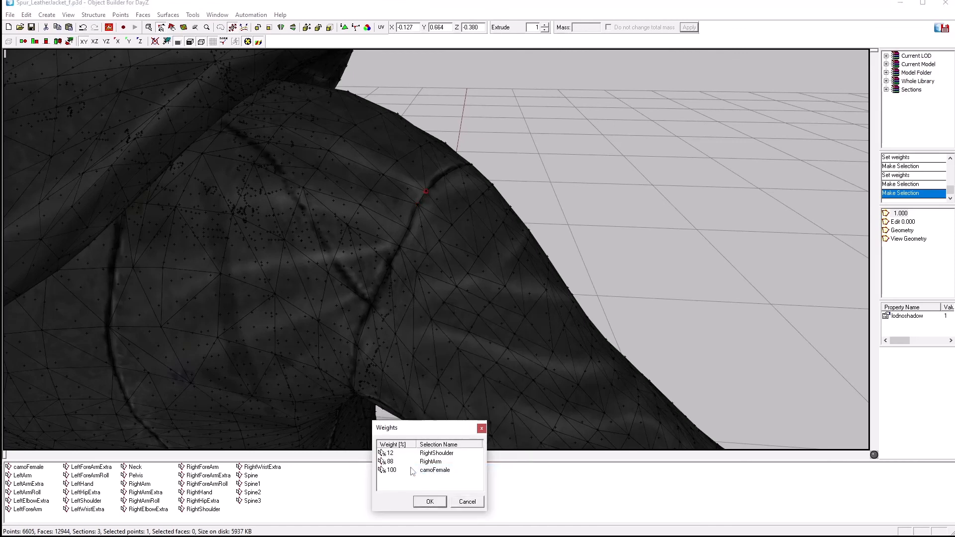
left_click(478, 502)
- Compare the selection weights of three points running diagonally across the upper right sleeve, just outside the armhole seam
left_click(452, 225)
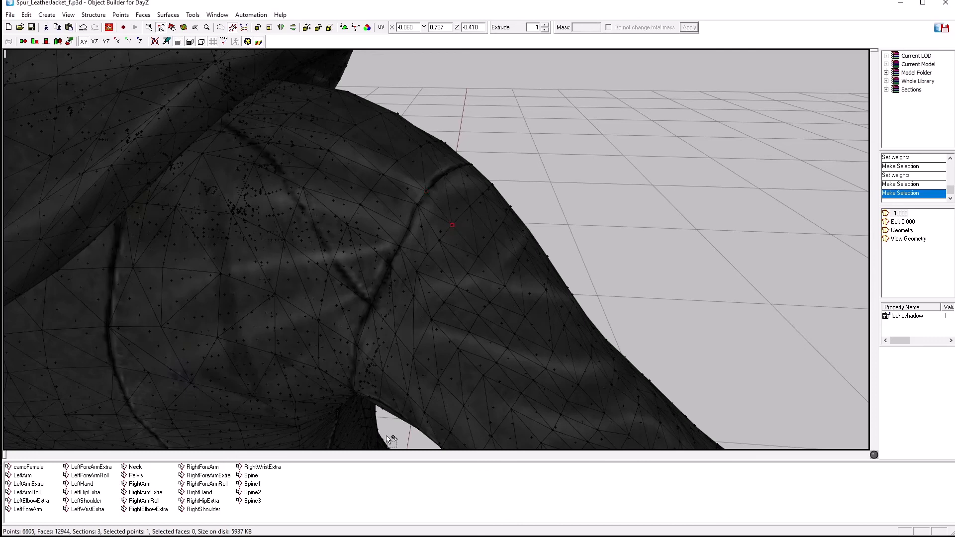
right_click(369, 485)
left_click(398, 471)
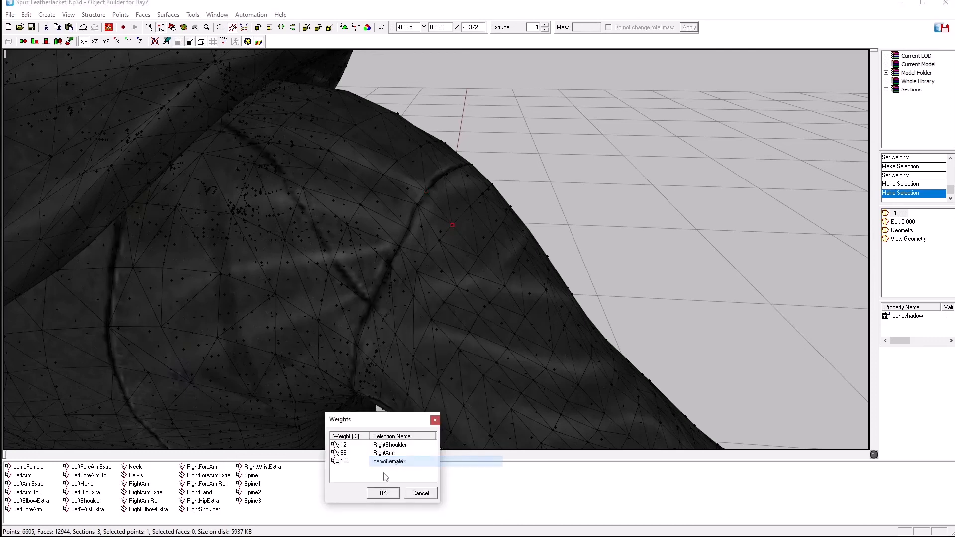
left_click(423, 493)
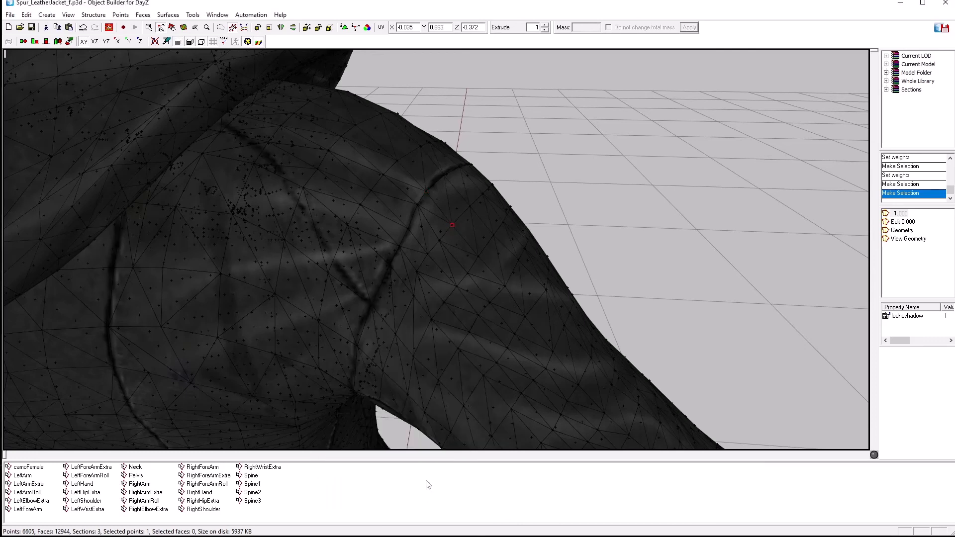
right_click(380, 493)
left_click(398, 471)
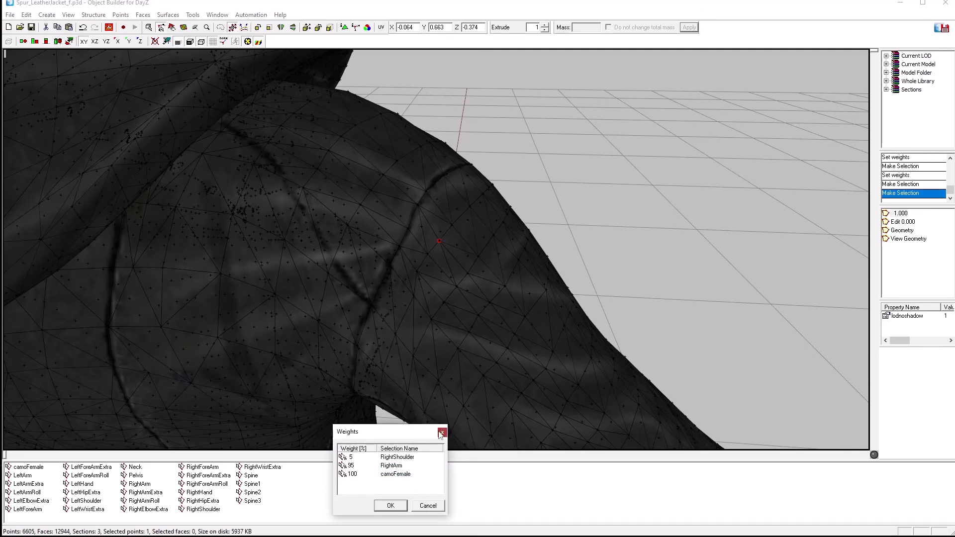
left_click(440, 433)
left_click(428, 255)
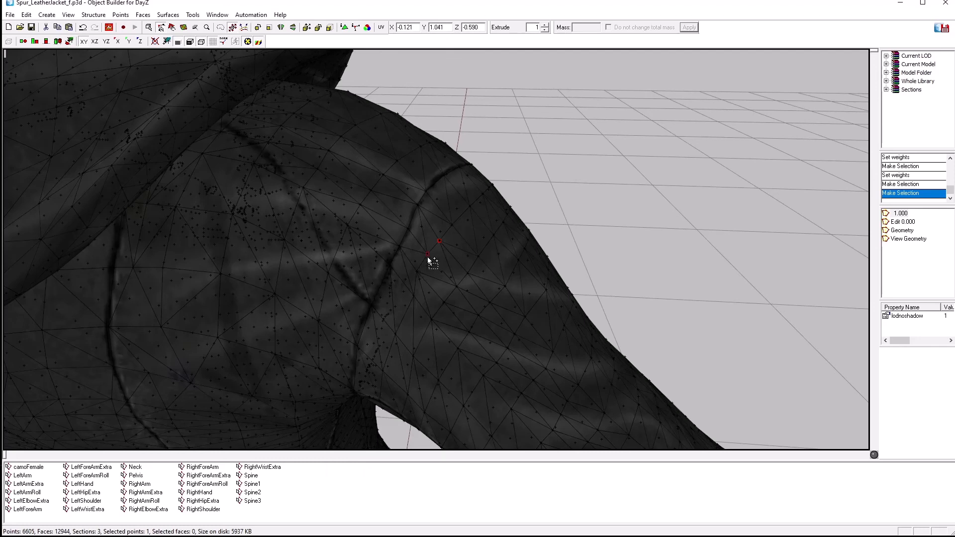
right_click(380, 485)
left_click(398, 462)
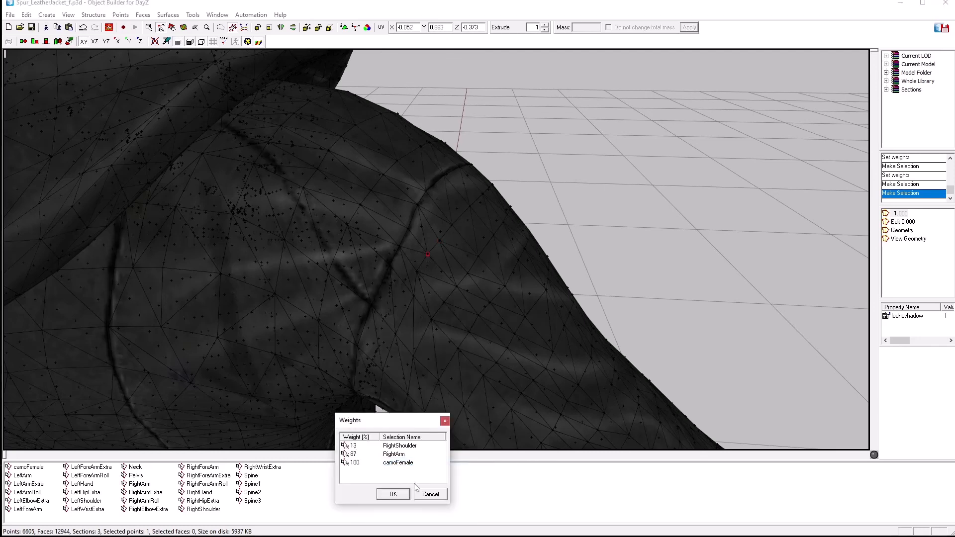
left_click(425, 493)
- Edit the RightShoulder weight of the middle sleeve point of the diagonal and set its RightArm weight to 88
left_click(439, 241)
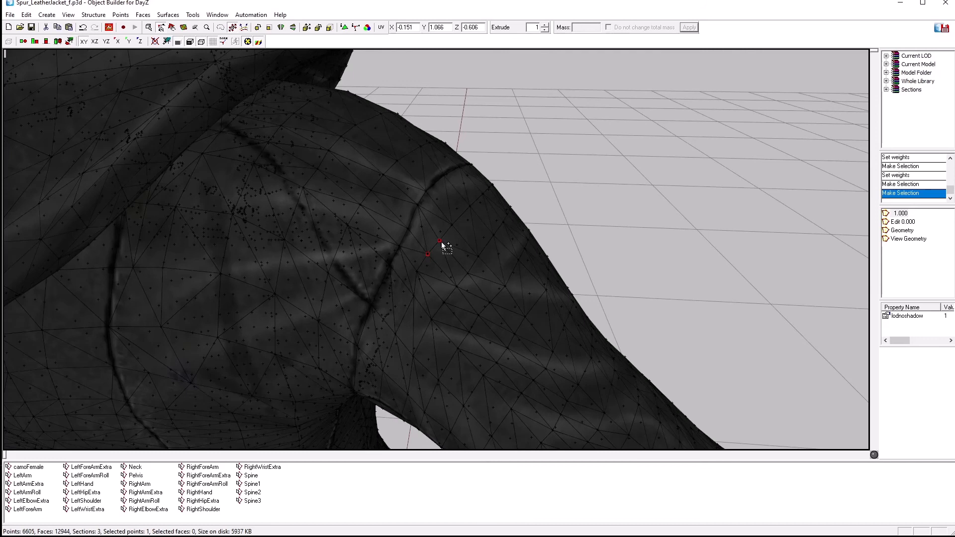
right_click(381, 485)
left_click(393, 465)
left_click(351, 454)
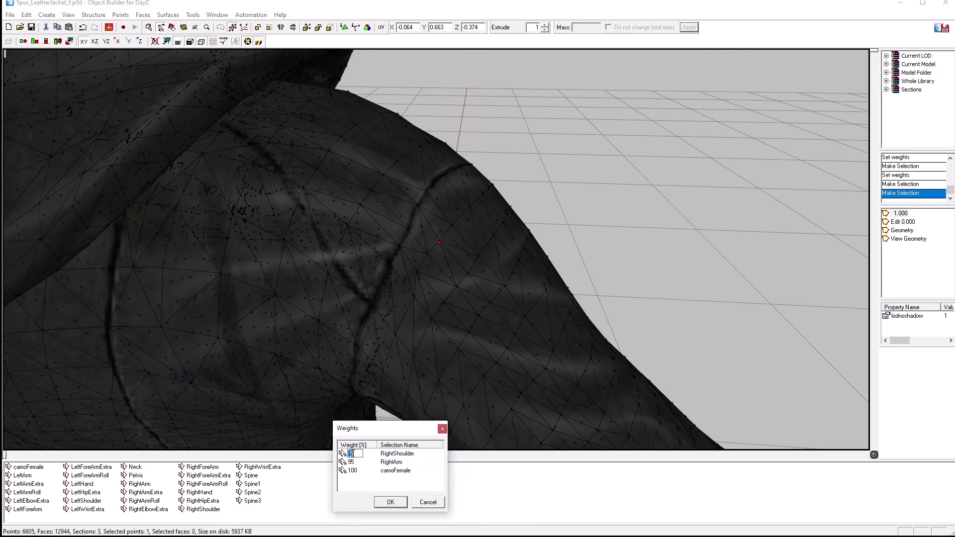
left_click(351, 462)
type("88")
left_click(391, 502)
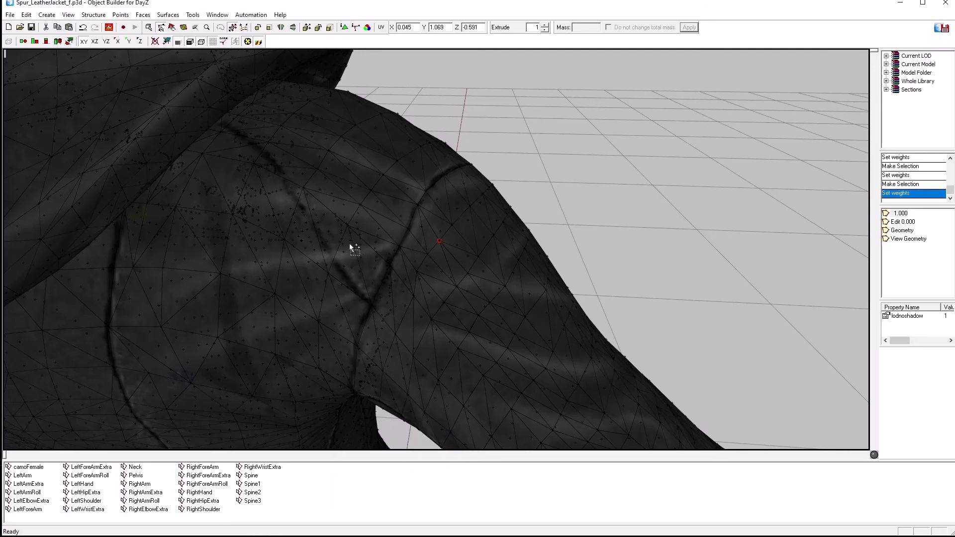
- Check the selection weights of three successive points on the right shoulder, on the torso side of the armhole seam
left_click(360, 204)
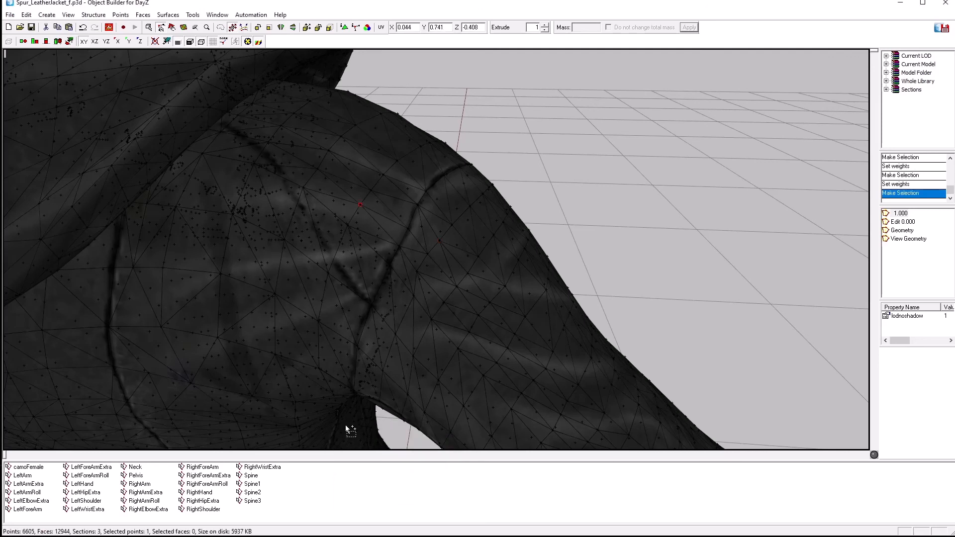
right_click(340, 476)
left_click(353, 460)
left_click(391, 493)
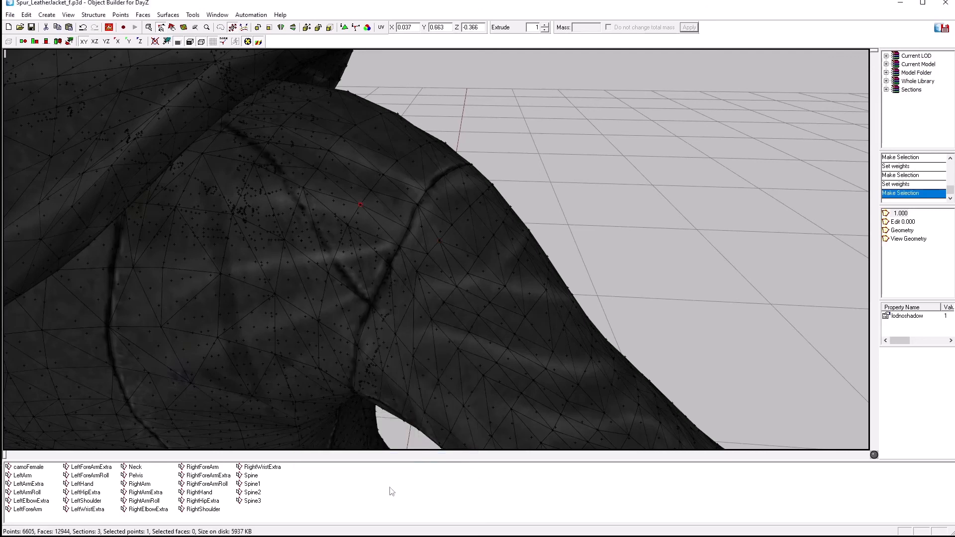
left_click(370, 190)
right_click(406, 510)
left_click(424, 492)
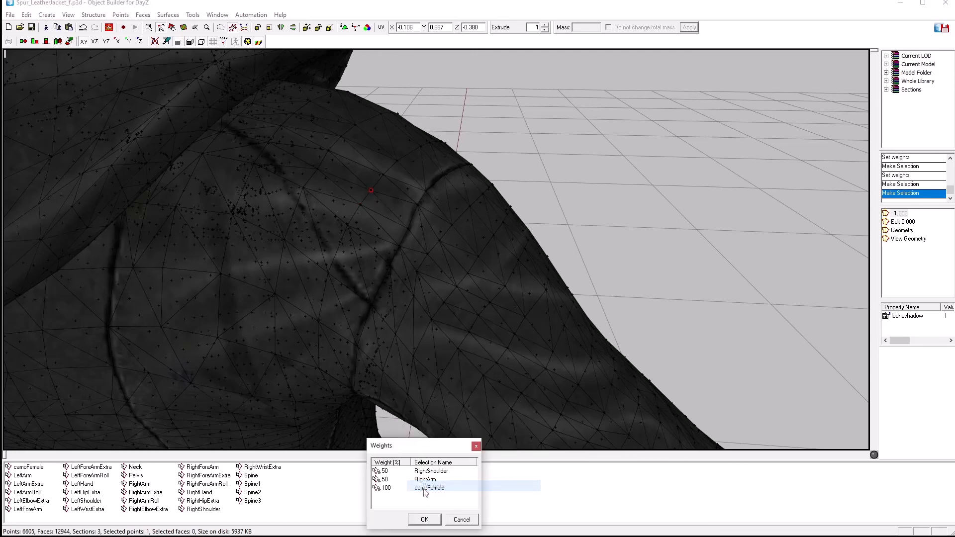
left_click(462, 519)
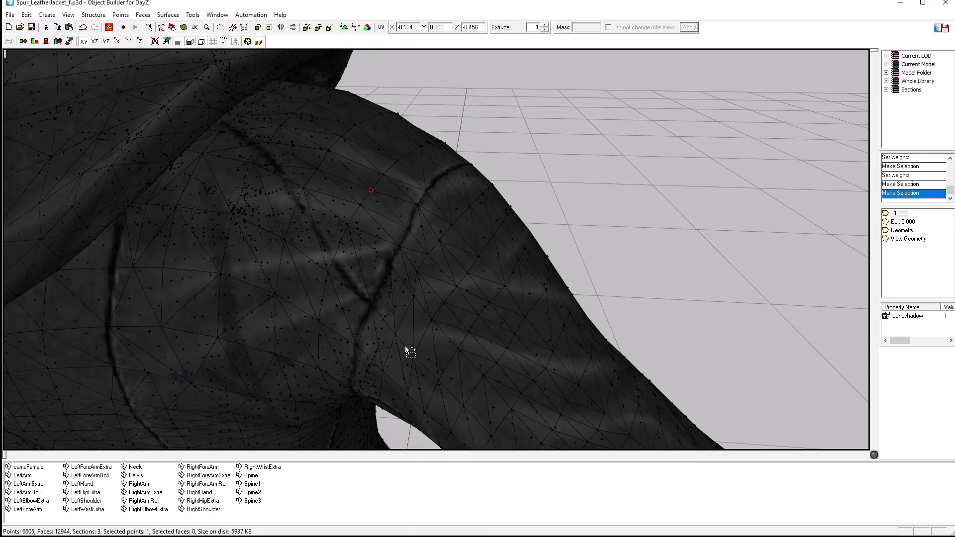
left_click(384, 174)
right_click(405, 504)
left_click(428, 478)
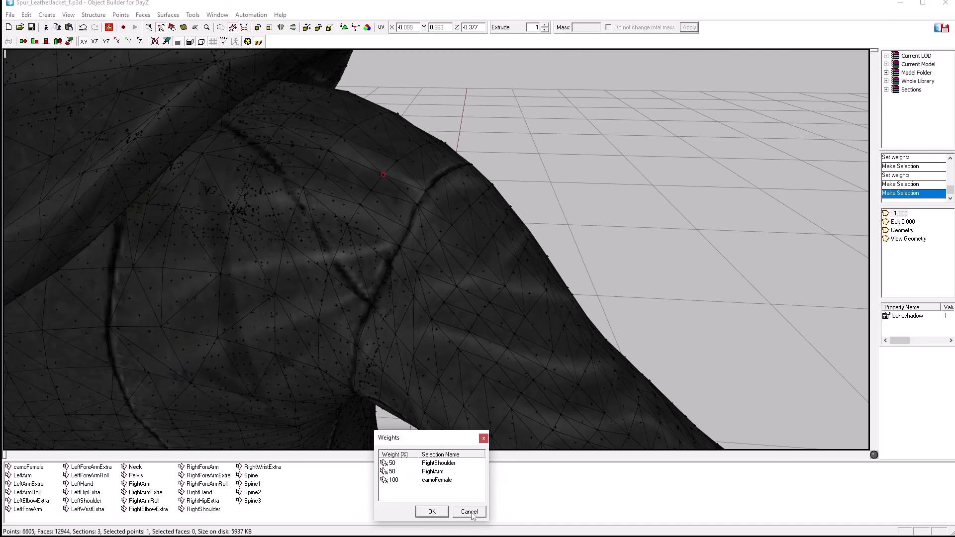
left_click(469, 512)
- Check the selection weights of the next shoulder point up and of the upper armhole seam point beside it
left_click(397, 161)
right_click(416, 480)
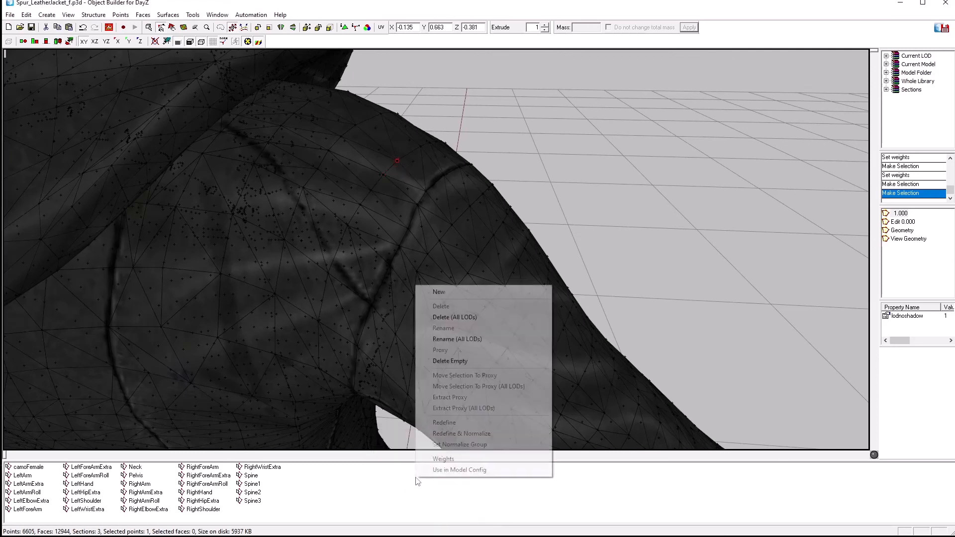
left_click(440, 458)
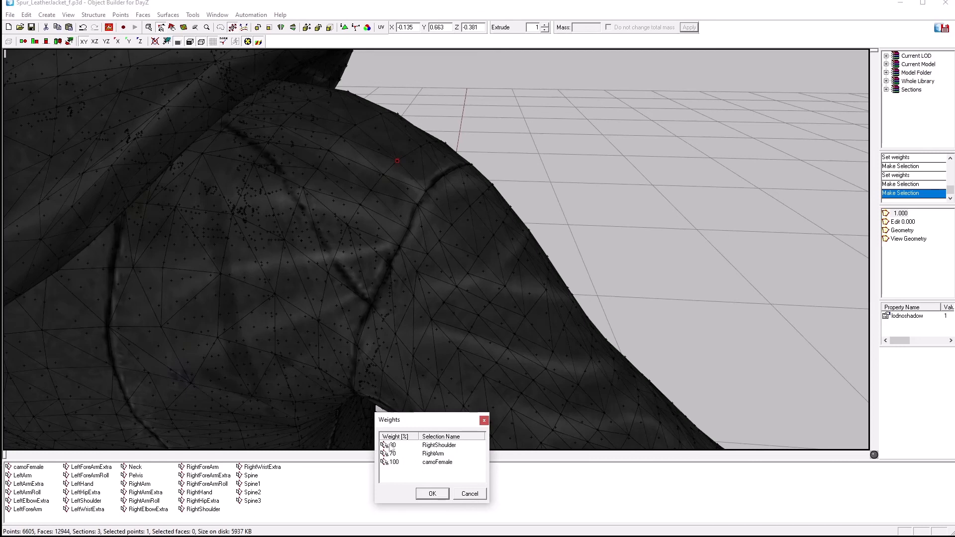
left_click(425, 190)
left_click(484, 421)
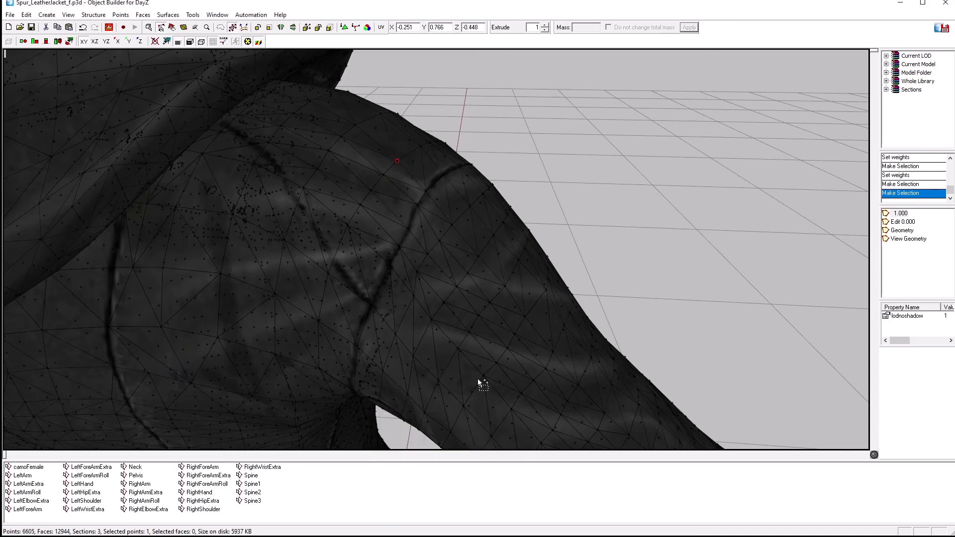
left_click(426, 191)
right_click(396, 495)
left_click(412, 481)
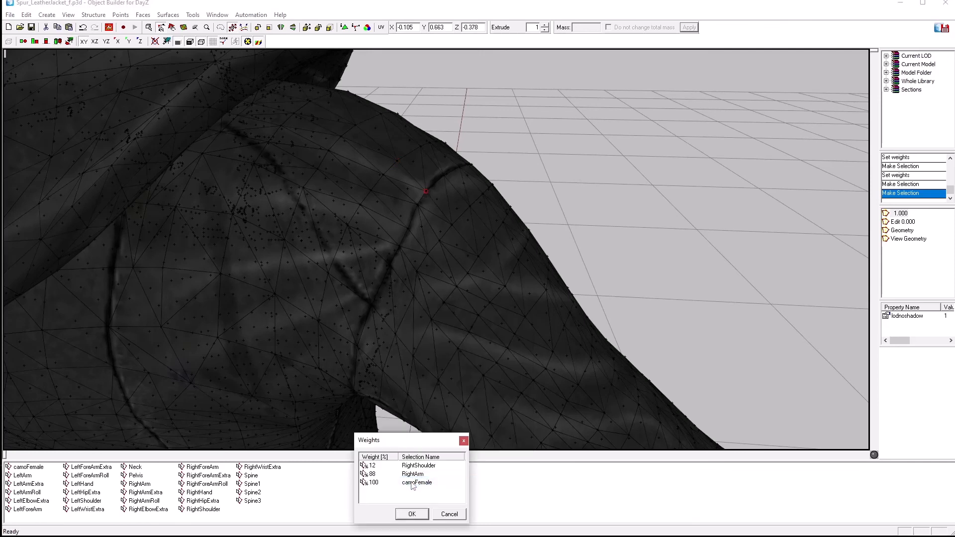
left_click(438, 516)
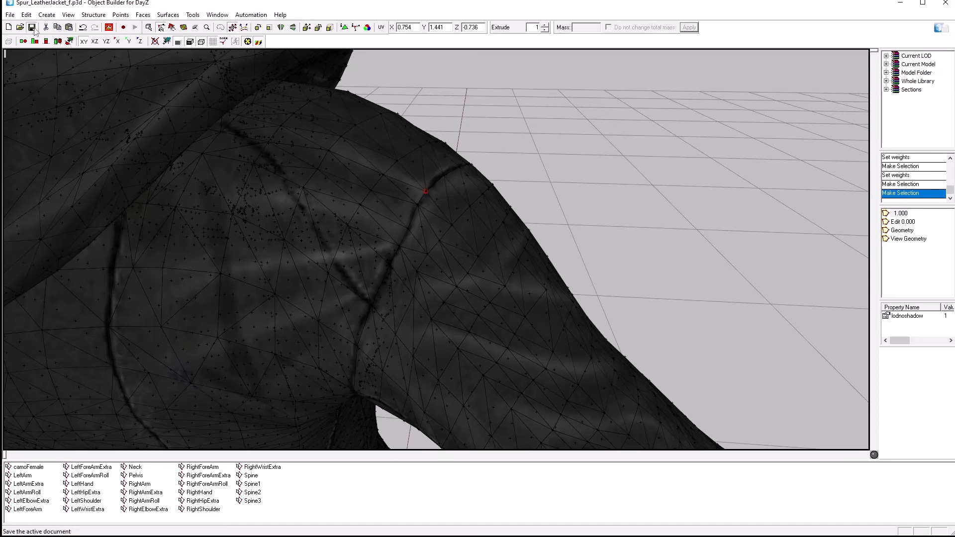
- Switch to DayZ and open the character's inventory to inspect the worn leather jacket
left_click(913, 4)
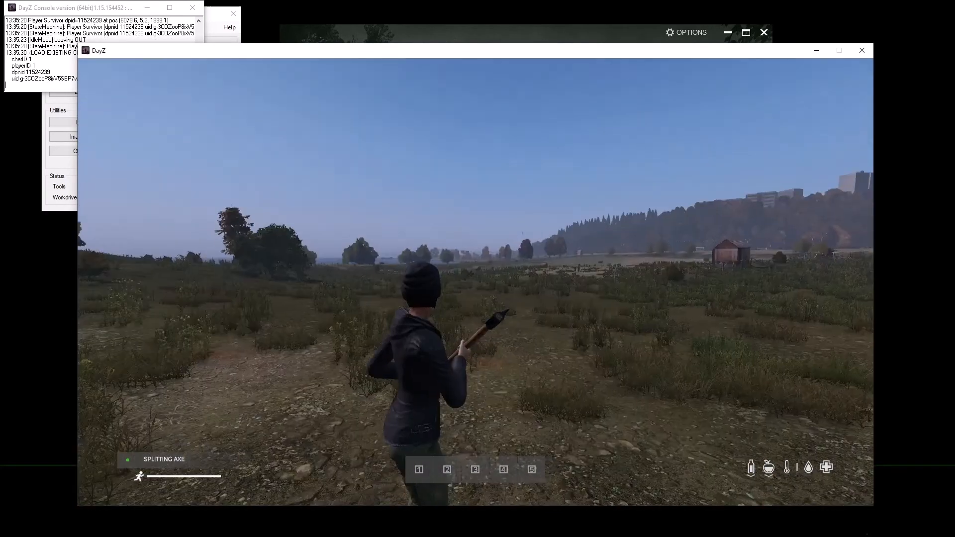
key("Tab")
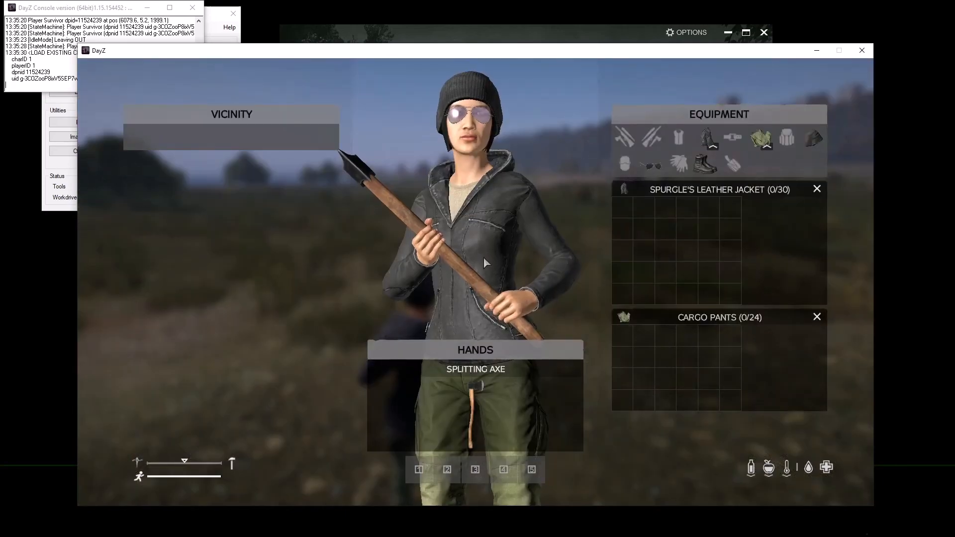
- Inspect the back and right shoulder of the worn leather jacket in DayZ from several angles, and return to Object Builder
left_click_drag(488, 266, 394, 282)
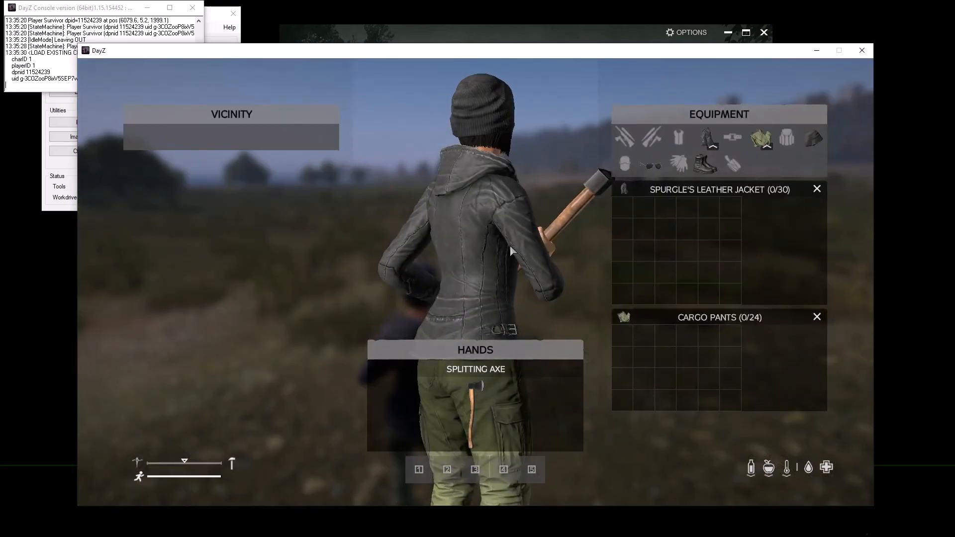
scroll(509, 252, "up", 3)
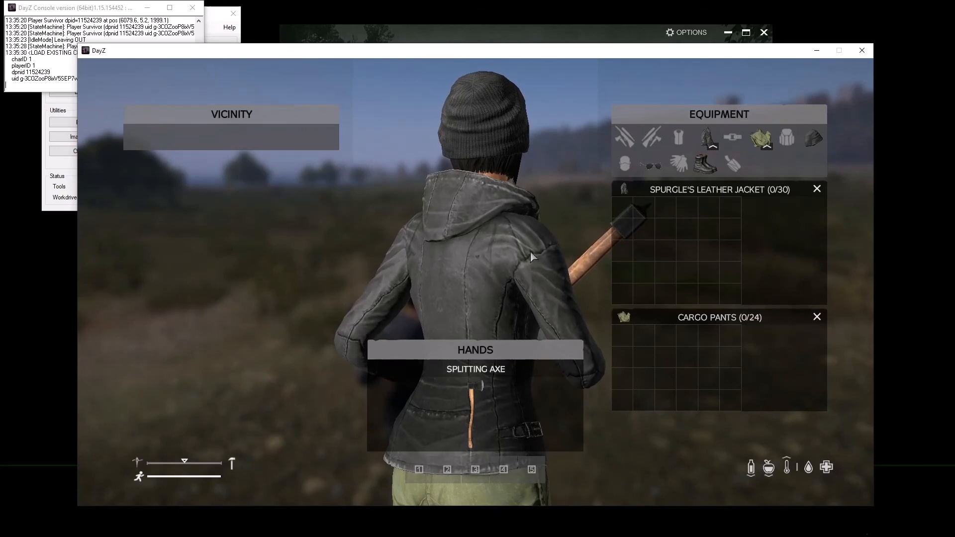
mouse_move(471, 51)
left_mouse_down()
mouse_move(954, 40)
mouse_move(458, 28)
mouse_move(461, 40)
left_mouse_up()
mouse_move(441, 262)
left_mouse_down()
mouse_move(494, 274)
mouse_move(425, 277)
mouse_move(434, 275)
left_mouse_up()
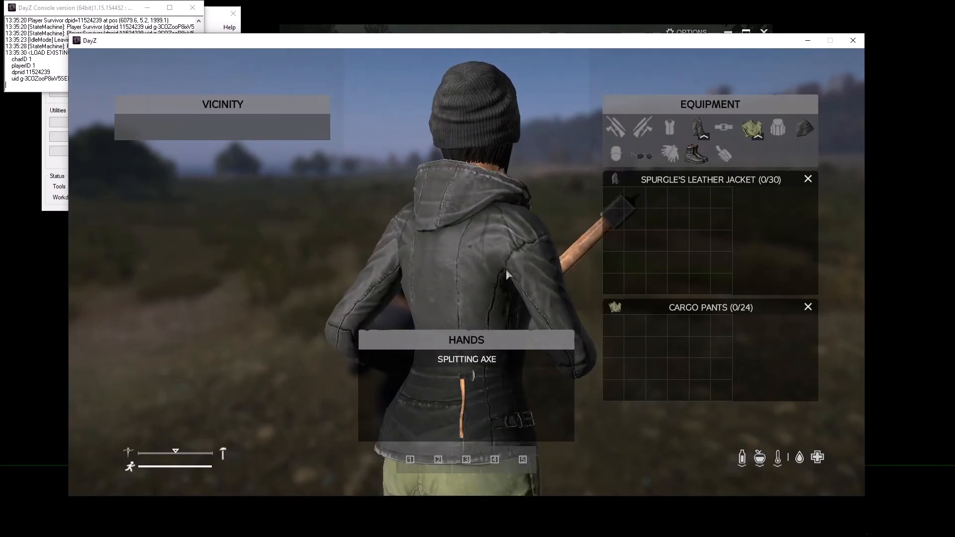
left_click_drag(506, 269, 518, 312)
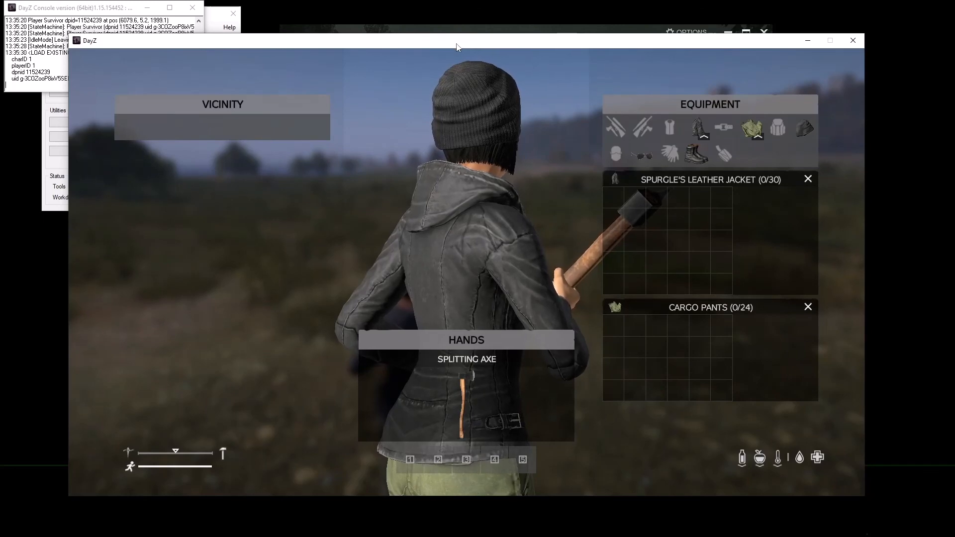
left_click_drag(440, 48, 954, 47)
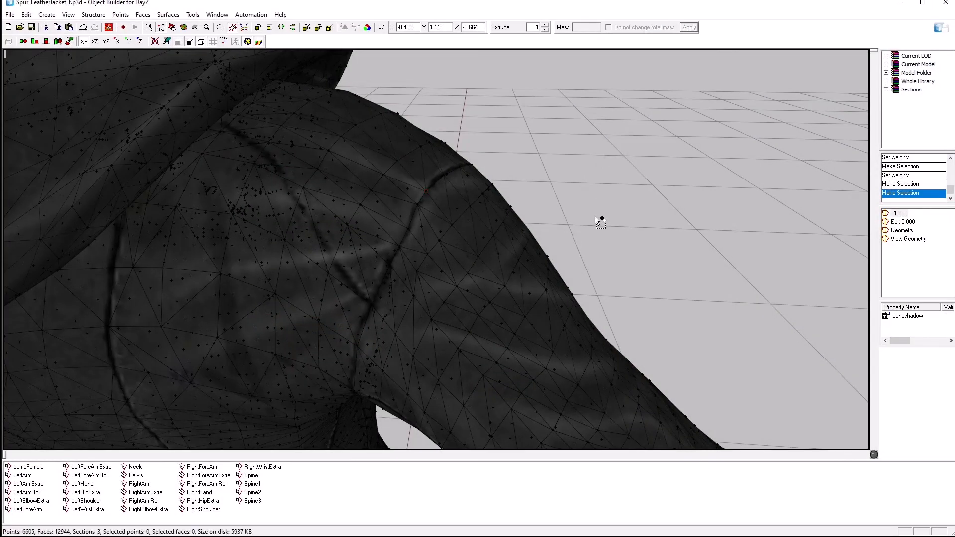
- Adjust the selection weights of two adjacent points on the upper part of the right armhole seam
middle_click_drag(596, 221, 603, 226)
left_click(359, 211)
right_click(434, 501)
left_click(441, 482)
left_click(440, 516)
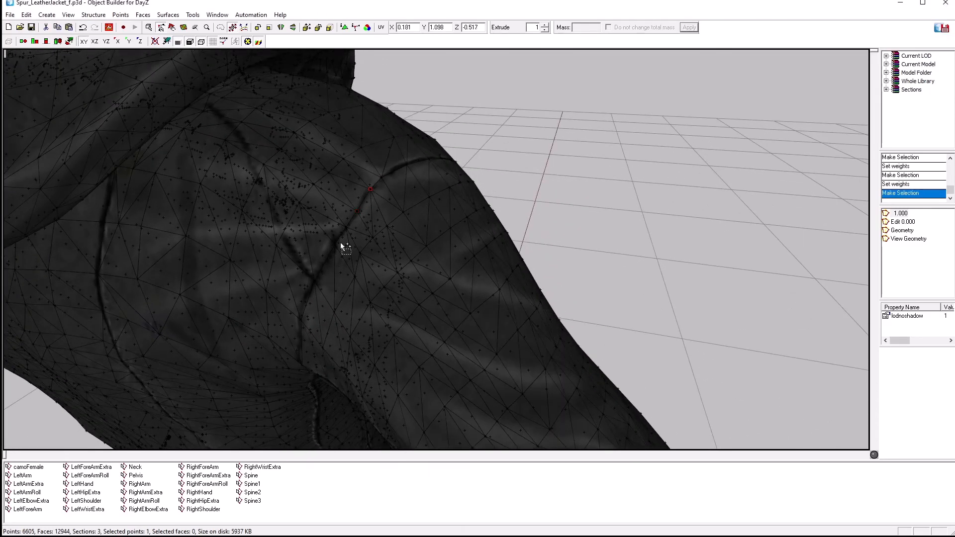
left_click(346, 227)
right_click(405, 489)
left_click(413, 470)
left_click(456, 510)
- Adjust the selection weights of the next armhole seam point down and go over those of the upper seam point
left_click(335, 244)
right_click(312, 479)
left_click(338, 457)
left_click(422, 502)
left_click(370, 189)
right_click(343, 481)
left_click(369, 459)
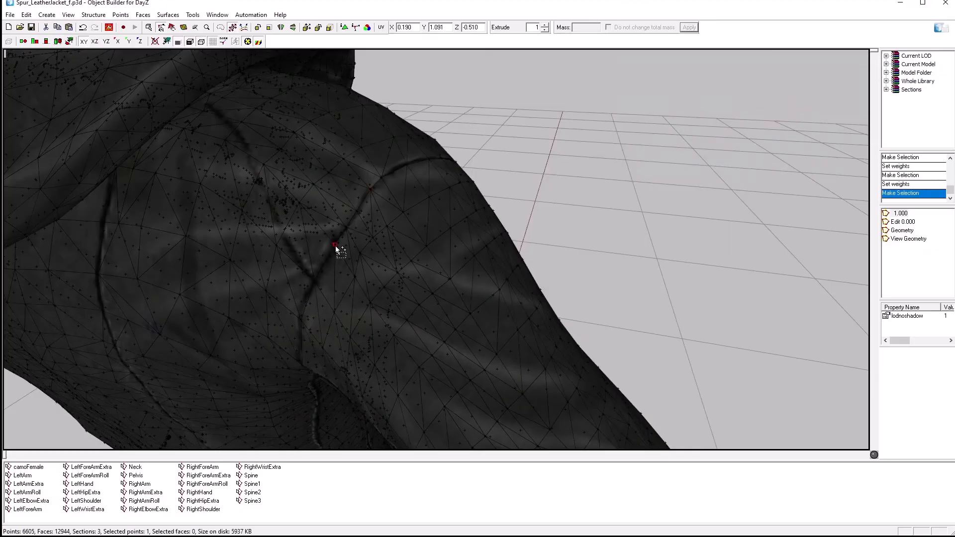
right_click(273, 491)
left_click(298, 471)
key("Escape")
- Adjust the selection weights of the middle armhole seam point and of the point where the seam curves over the shoulder
left_click(346, 228)
right_click(325, 492)
left_click(350, 470)
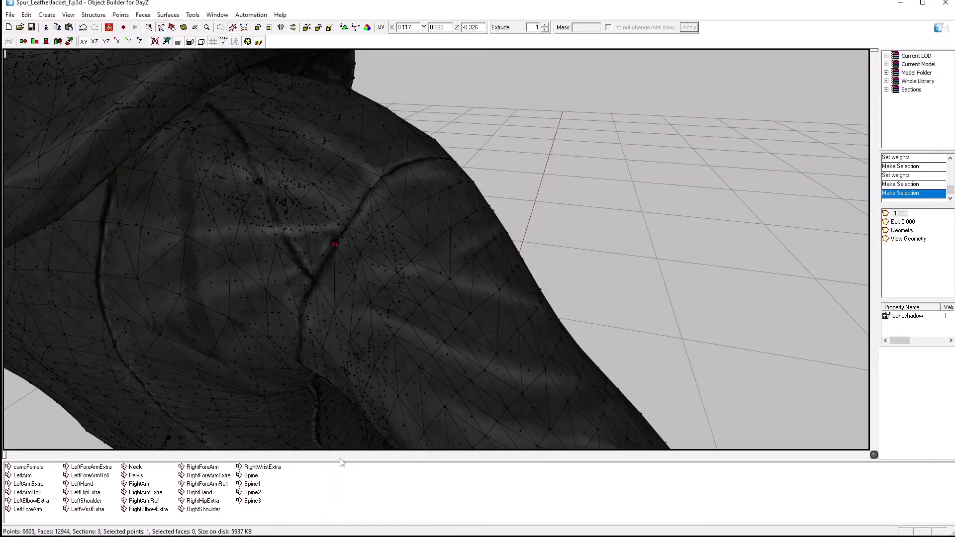
left_click(356, 500)
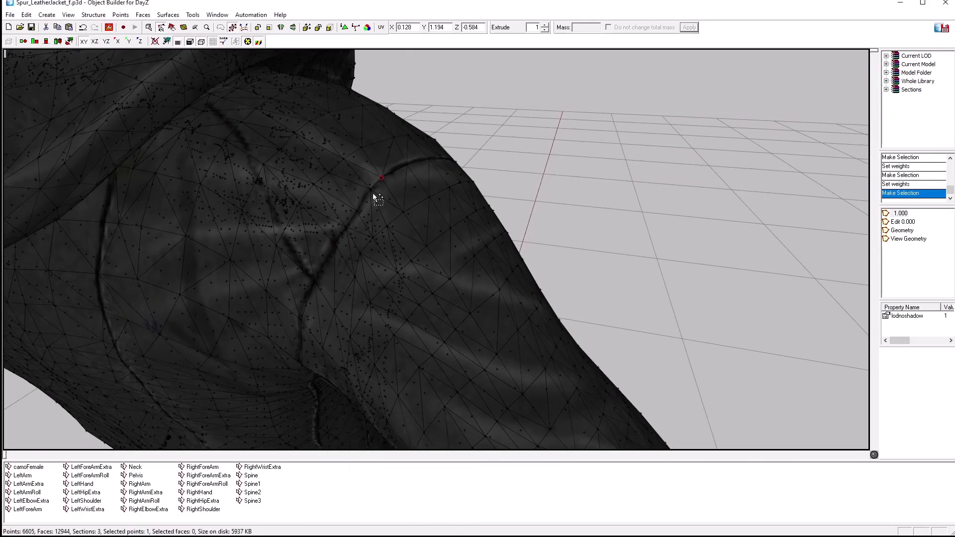
right_click(372, 486)
left_click(397, 464)
left_click(359, 455)
left_click(396, 496)
left_click(356, 212)
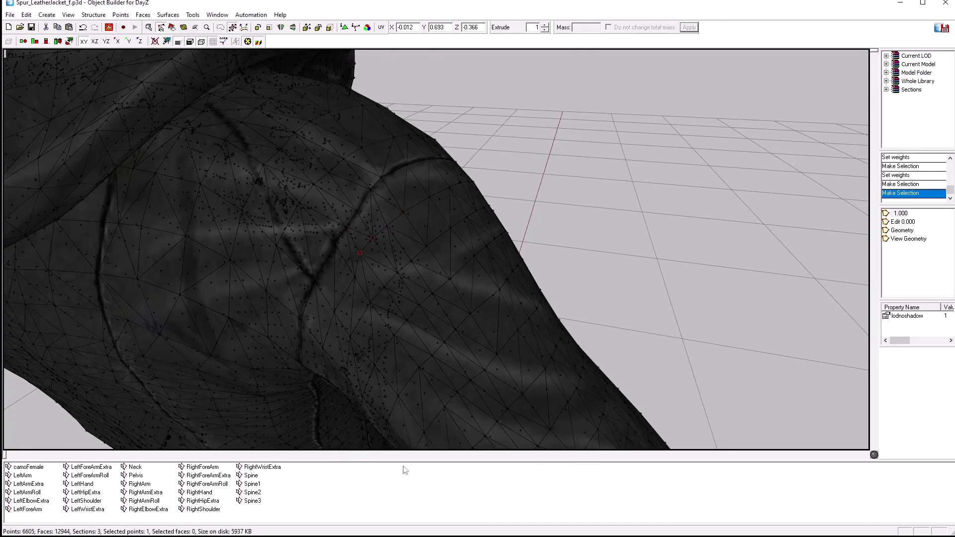
middle_click_drag(373, 253, 331, 339)
mouse_move(331, 339)
right_mouse_down()
mouse_move(331, 269)
mouse_move(318, 274)
right_mouse_up()
key("ctrl+z")
- Check the points beside the seam below the right armpit and set the RightArm weight of the upper one to 40
mouse_move(294, 282)
middle_mouse_down()
mouse_move(341, 238)
mouse_move(251, 368)
middle_mouse_up()
left_click(315, 328)
right_click(304, 496)
left_click(326, 474)
left_click(394, 497)
left_click(326, 320)
right_click(305, 499)
left_click(329, 477)
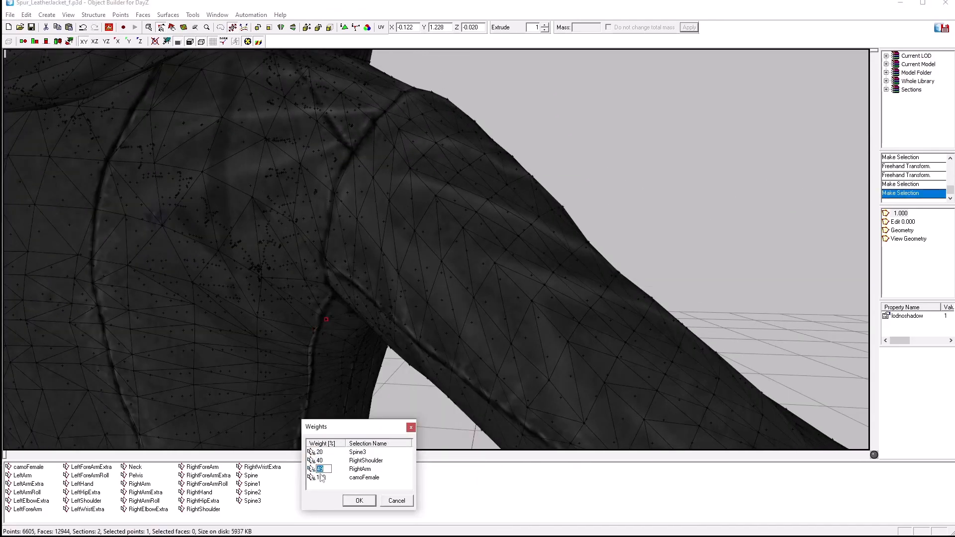
type("40")
left_click(359, 501)
- Adjust the selection weights of successive points down the seam that runs below the right armhole
middle_click_drag(338, 319, 303, 334)
right_click(366, 508)
left_click(386, 490)
left_click(343, 482)
left_click(383, 521)
left_click(293, 314)
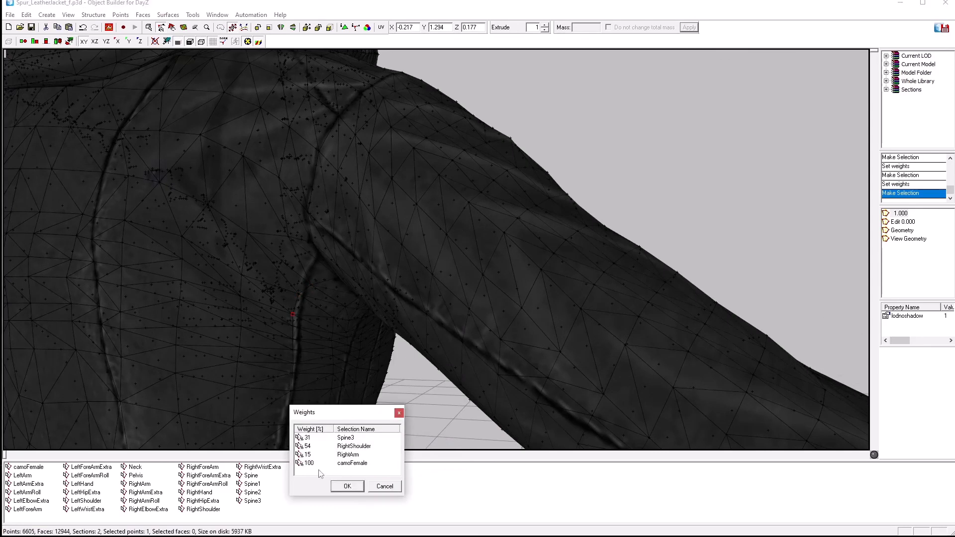
left_click(347, 486)
left_click(294, 348)
right_click(337, 476)
left_click(357, 456)
left_click(357, 492)
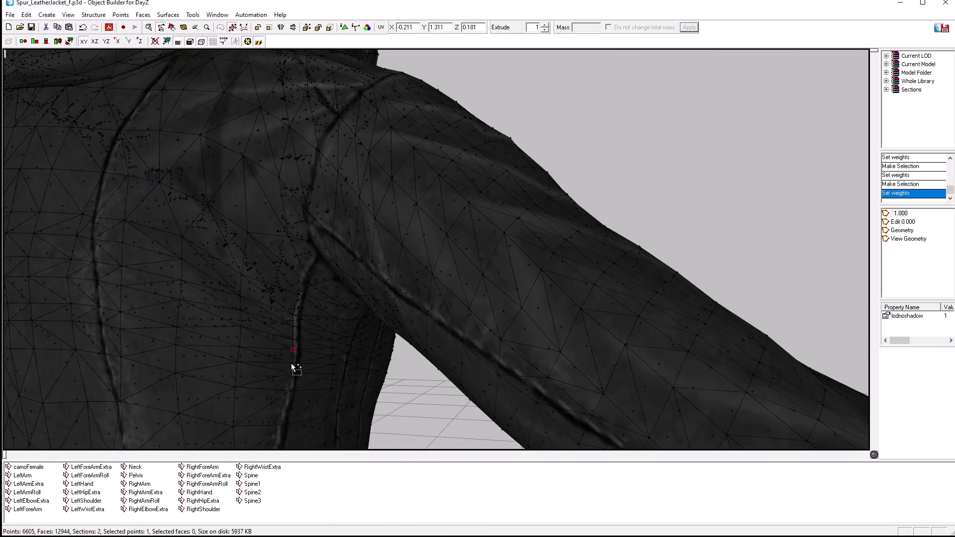
- Check the selection weights of two armhole seam points at the right armpit
left_click(310, 242)
middle_click_drag(312, 244, 405, 201)
right_click(400, 476)
left_click(422, 454)
left_click(459, 490)
left_click(461, 238)
right_click(416, 506)
left_click(438, 485)
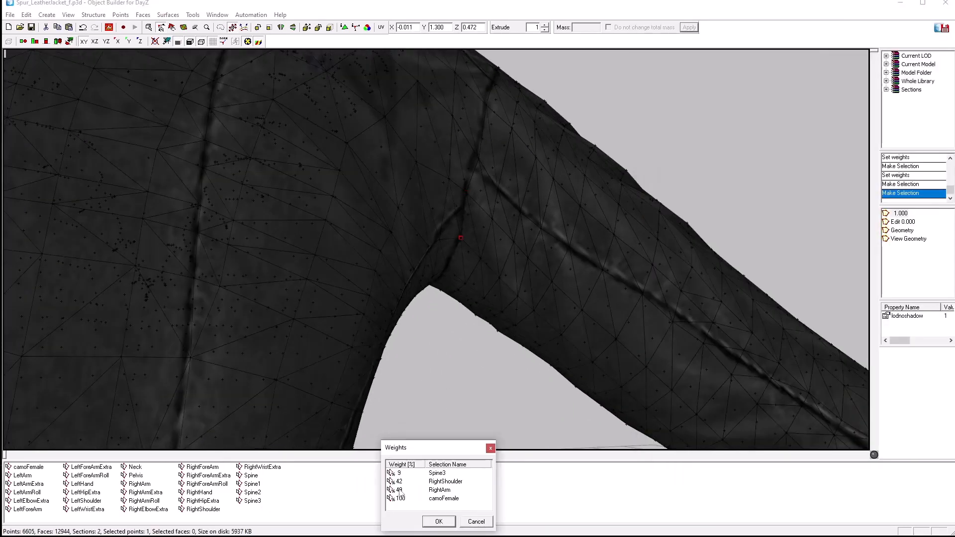
left_click(476, 521)
- Check the selection weights of another point close to the right armpit on the torso side
middle_click_drag(442, 318, 406, 343)
left_click(415, 233)
right_click(411, 505)
left_click(433, 484)
left_click(463, 519)
left_click(423, 482)
left_click(419, 499)
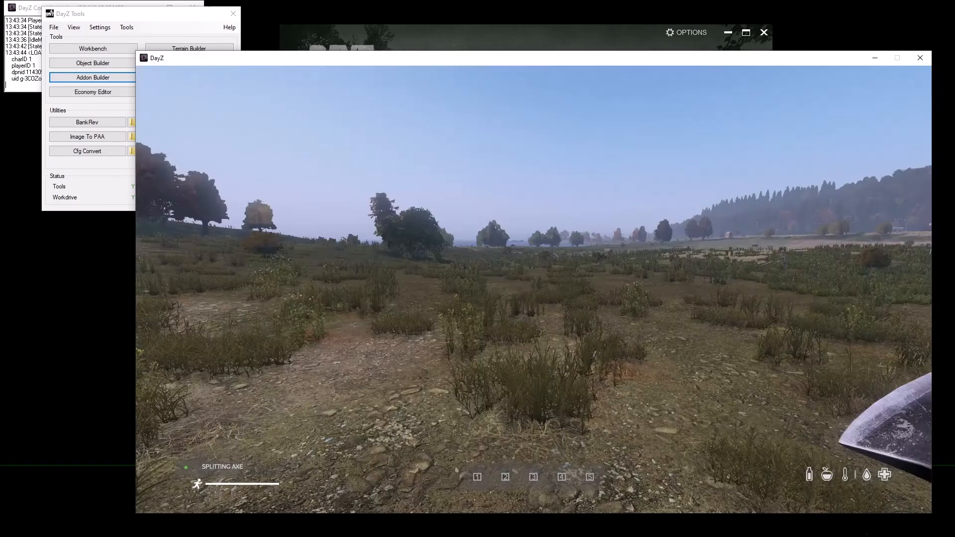
- Open the character's inventory in DayZ to recheck the worn leather jacket
key("Tab")
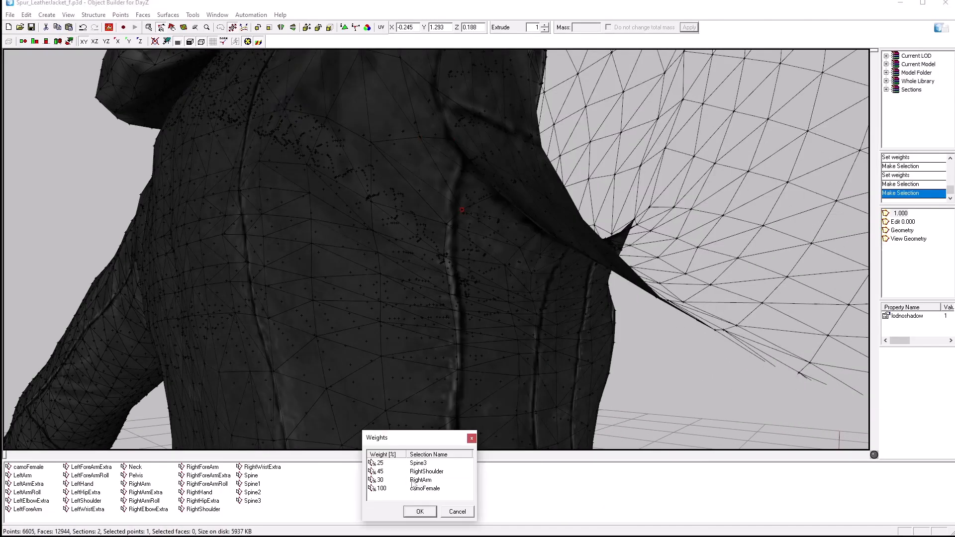
- Check the selection weights of the points beside the seam just below the right armhole
left_click(433, 521)
left_click(431, 487)
left_click(438, 486)
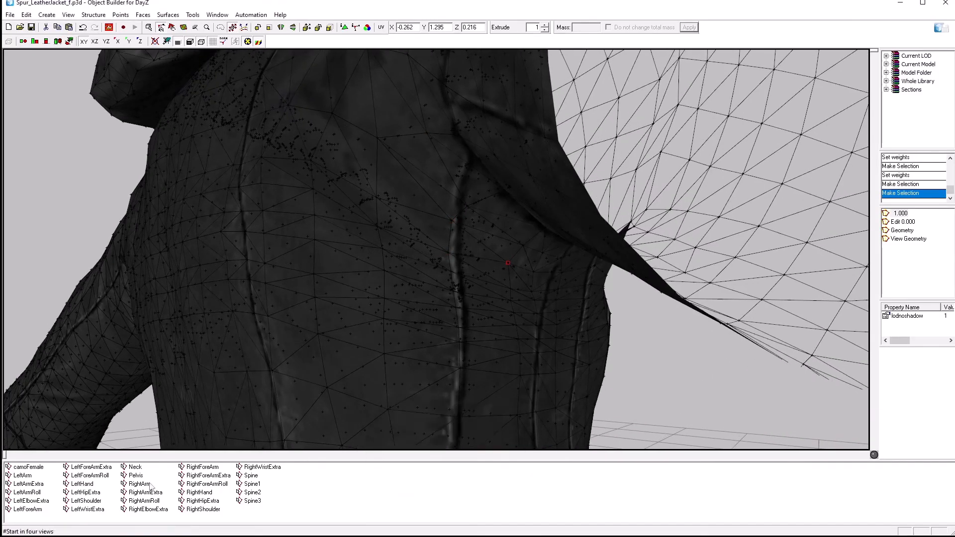
- Highlight the RightShoulder, Spine2 and Spine3 selections in turn to compare their coverage around the right armhole
double_click(203, 509)
double_click(253, 492)
double_click(252, 501)
double_click(253, 493)
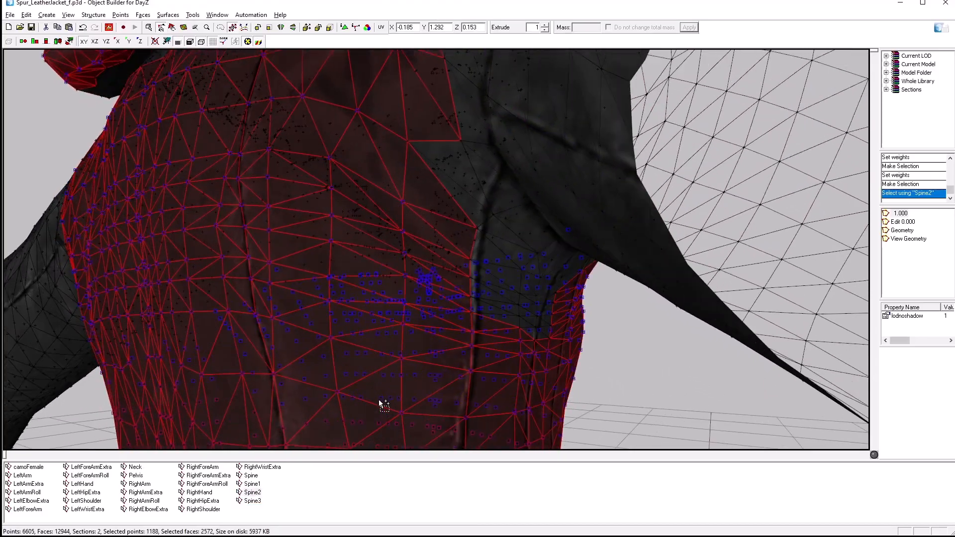
middle_click_drag(382, 401, 393, 380)
scroll(379, 400, "down", 5)
scroll(380, 401, "up", 6)
left_click(450, 353)
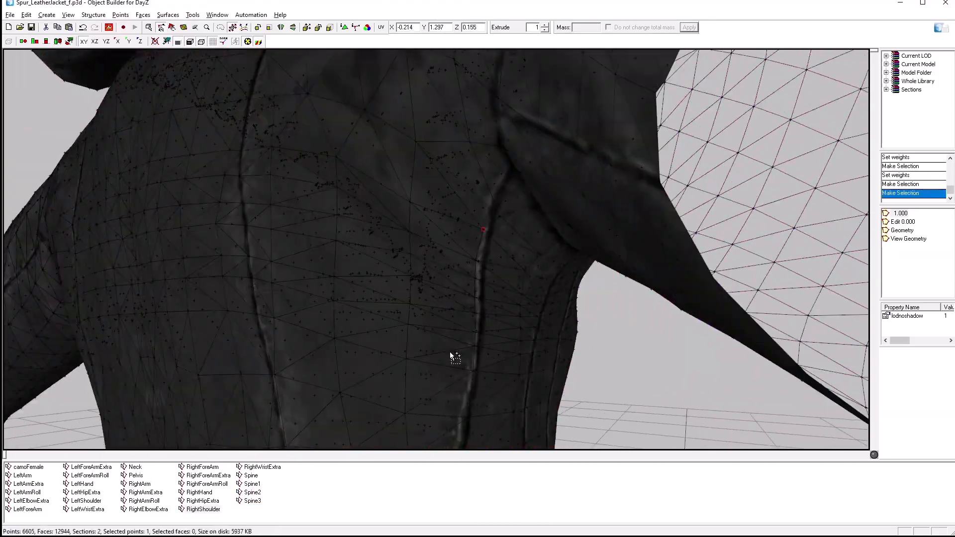
- Review the points along the seam below the right armhole and adjust their selection weights
scroll(451, 357, "down", 6)
scroll(452, 356, "up", 4)
left_click_drag(410, 196, 440, 222)
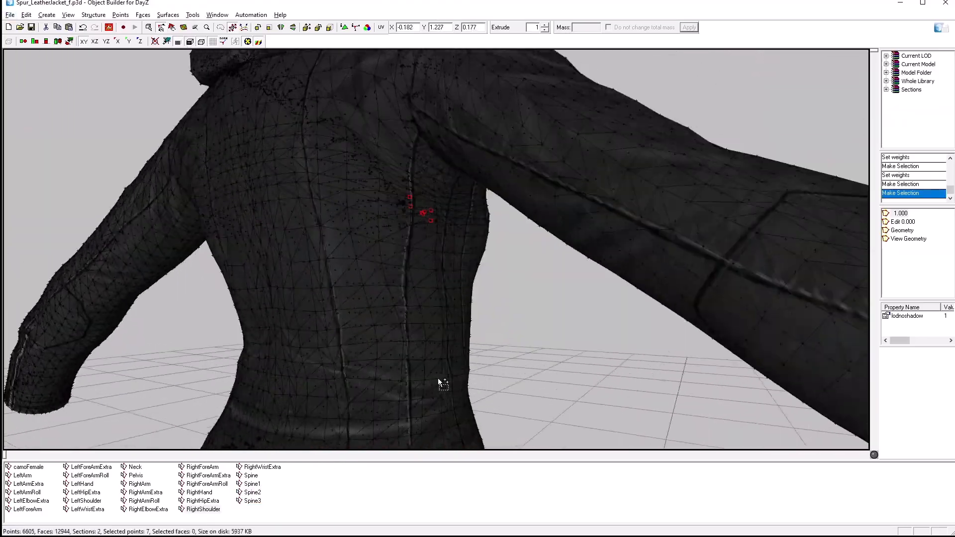
scroll(441, 383, "up", 3)
left_click(486, 264)
key("w")
left_click(475, 488)
left_click(488, 243)
key("w")
left_click(473, 488)
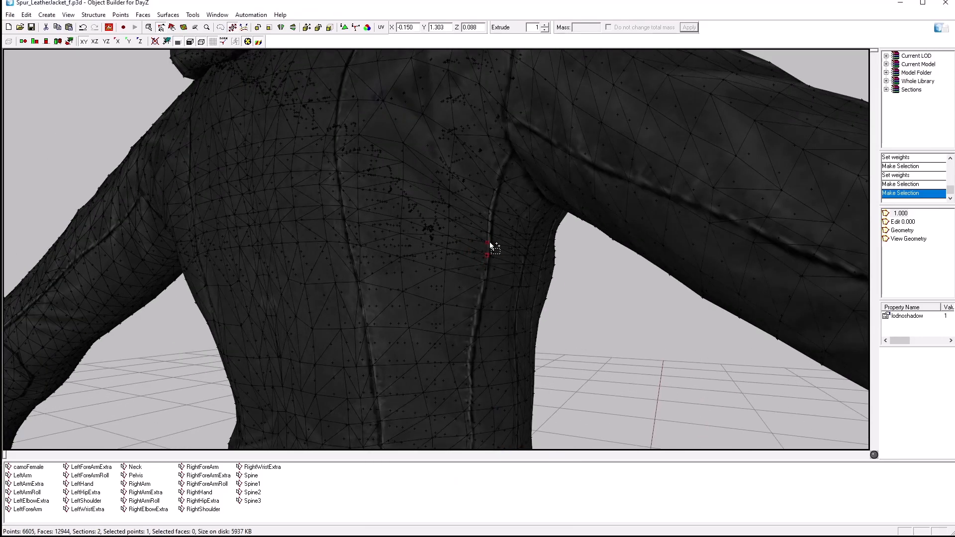
key("w")
left_click(447, 521)
- Redefine the Spine2 named selection around the seam below the right armhole
left_click(252, 493)
key("p")
left_click(312, 314)
mouse_move(502, 319)
middle_mouse_down()
mouse_move(542, 378)
mouse_move(587, 348)
mouse_move(569, 374)
mouse_move(528, 348)
middle_mouse_up()
key("p")
- Check the selection weights of the seam point below the right armhole against the jacket's deformation in the game
left_click(496, 265)
key("w")
left_click(472, 488)
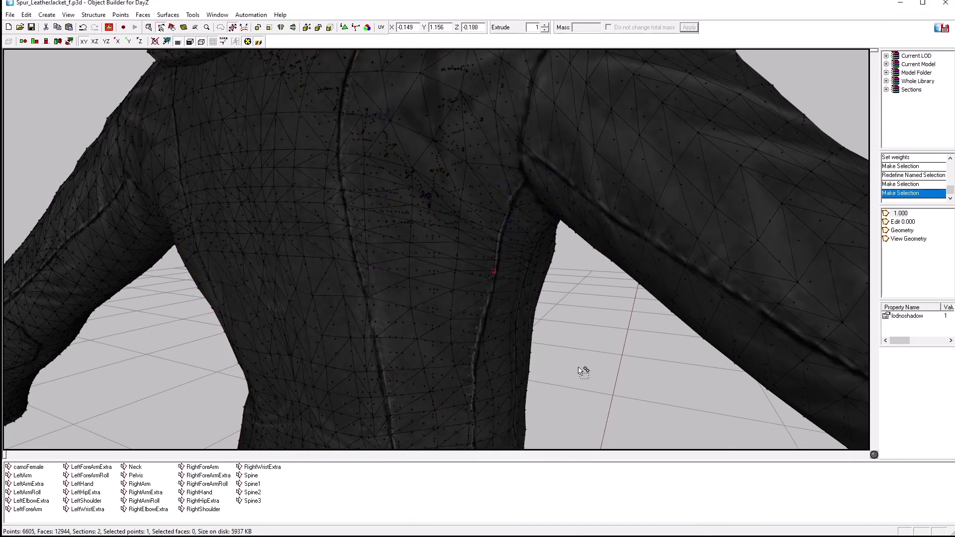
middle_click_drag(582, 371, 537, 348)
key("alt+Tab")
key("alt+Tab")
- Check the selection weights of two successive points on the upper part of the right back seam
left_click(405, 183)
right_click(382, 466)
left_click(410, 445)
left_click(443, 500)
left_click(399, 195)
right_click(419, 487)
left_click(446, 467)
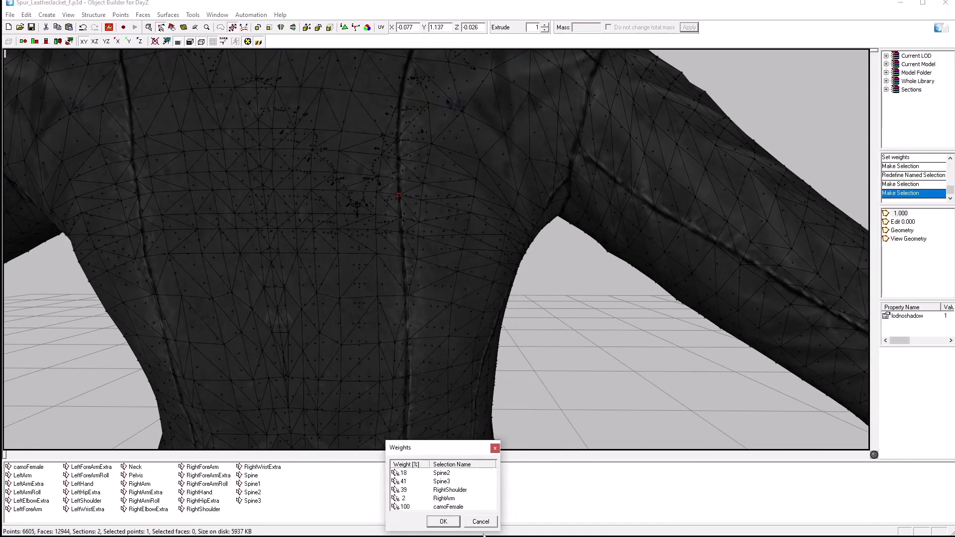
- Check the selection weights of the next points down the right back seam and the point beside it
left_click(403, 232)
right_click(416, 479)
left_click(450, 509)
middle_click_drag(402, 301, 388, 294)
right_click(429, 490)
left_click(465, 521)
left_click(390, 231)
left_click(381, 494)
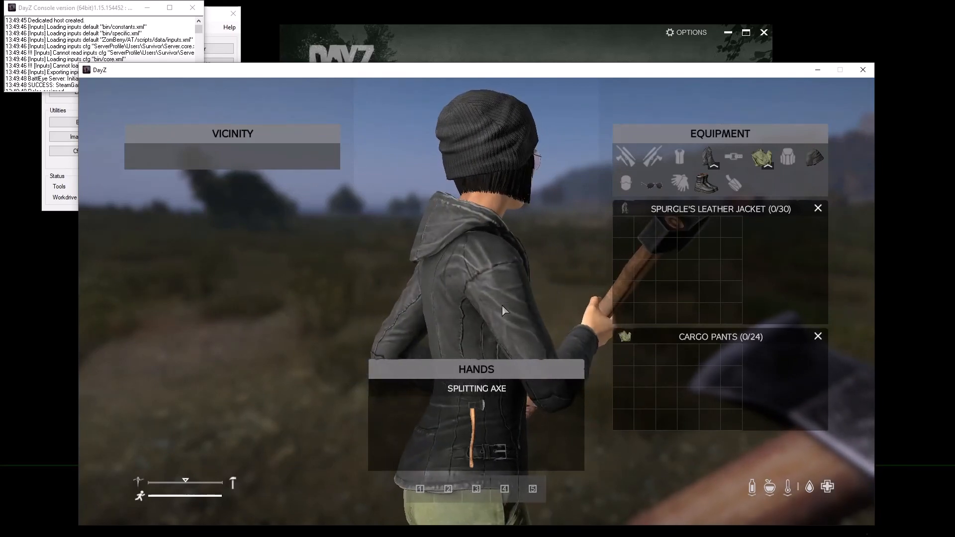
- Move the splitting axe from the hands to the vicinity and back in DayZ to compare the jacket in both poses
left_click_drag(471, 428, 228, 157)
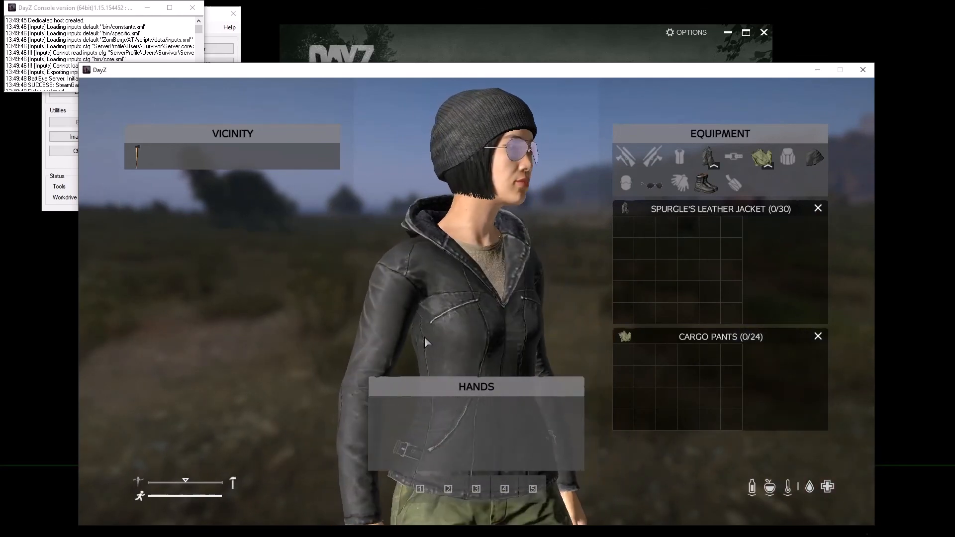
left_click_drag(131, 156, 453, 416)
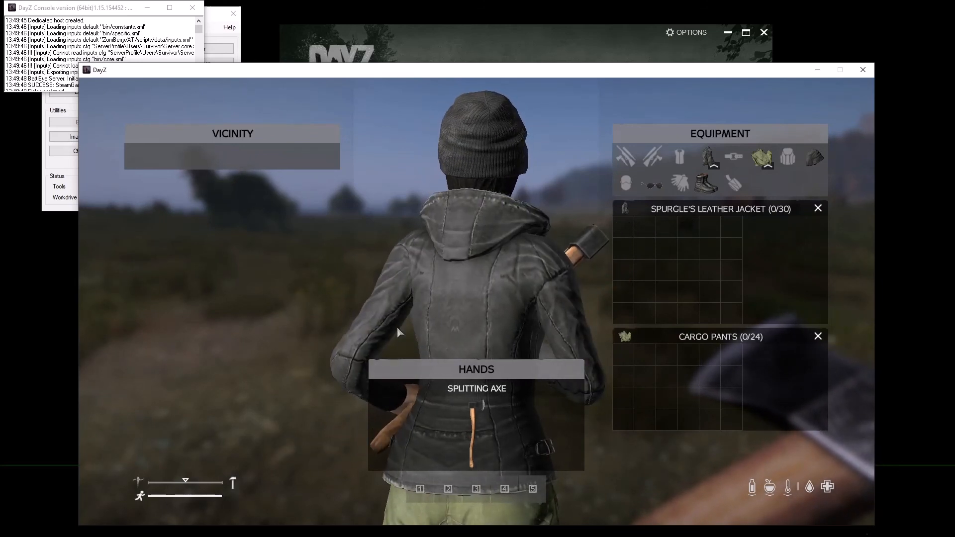
- Rotate the character to inspect the jacket's sides, back and front while the axe is held
left_click_drag(409, 322, 329, 337)
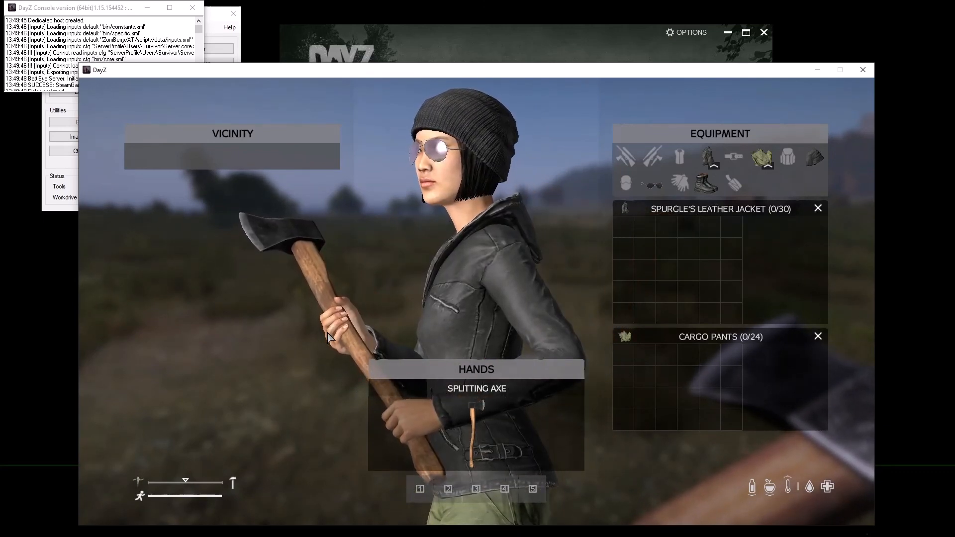
left_click_drag(328, 336, 464, 362)
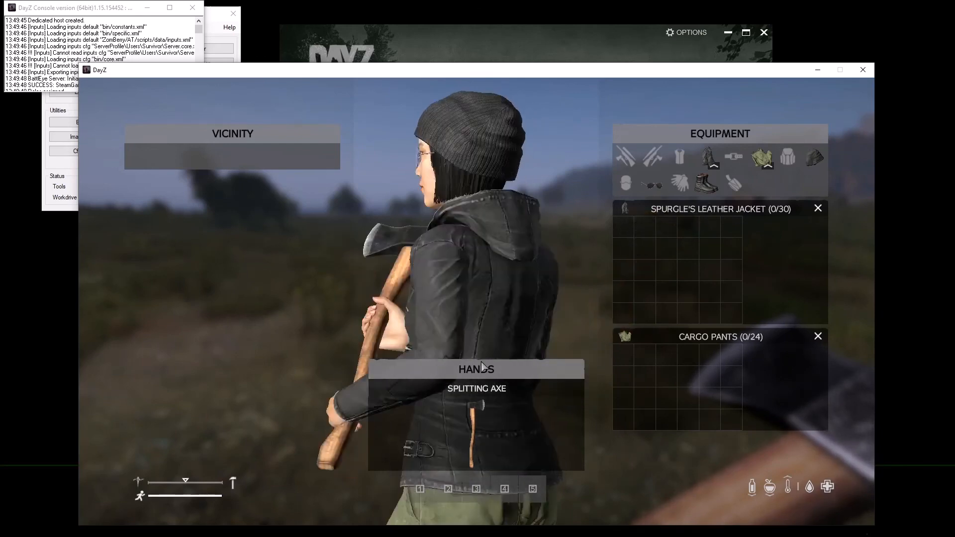
mouse_move(470, 373)
left_mouse_down()
mouse_move(381, 380)
mouse_move(461, 378)
left_mouse_up()
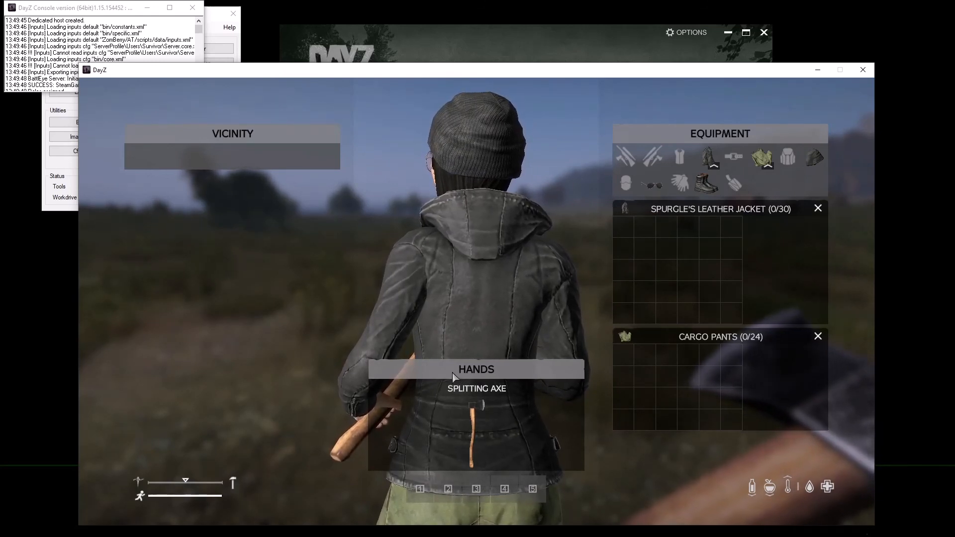
left_click_drag(429, 329, 499, 329)
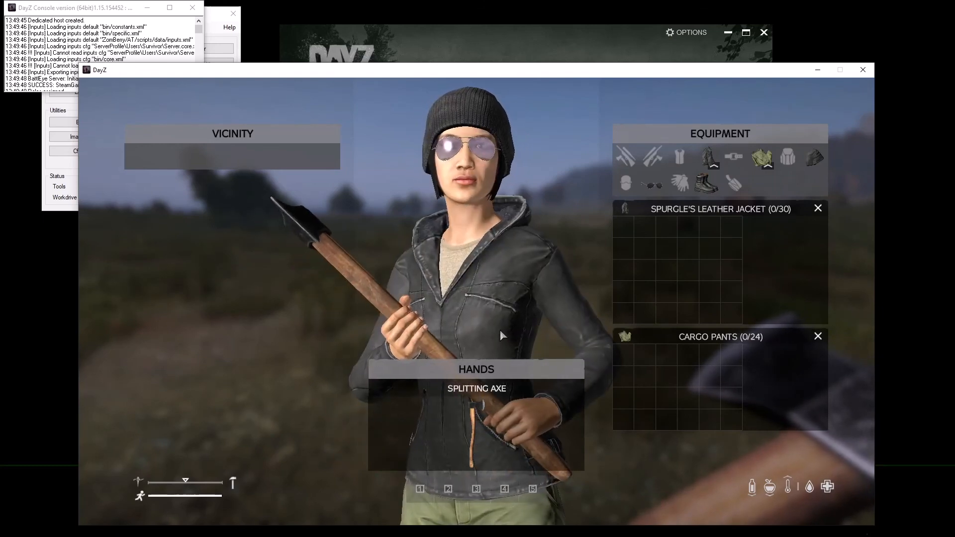